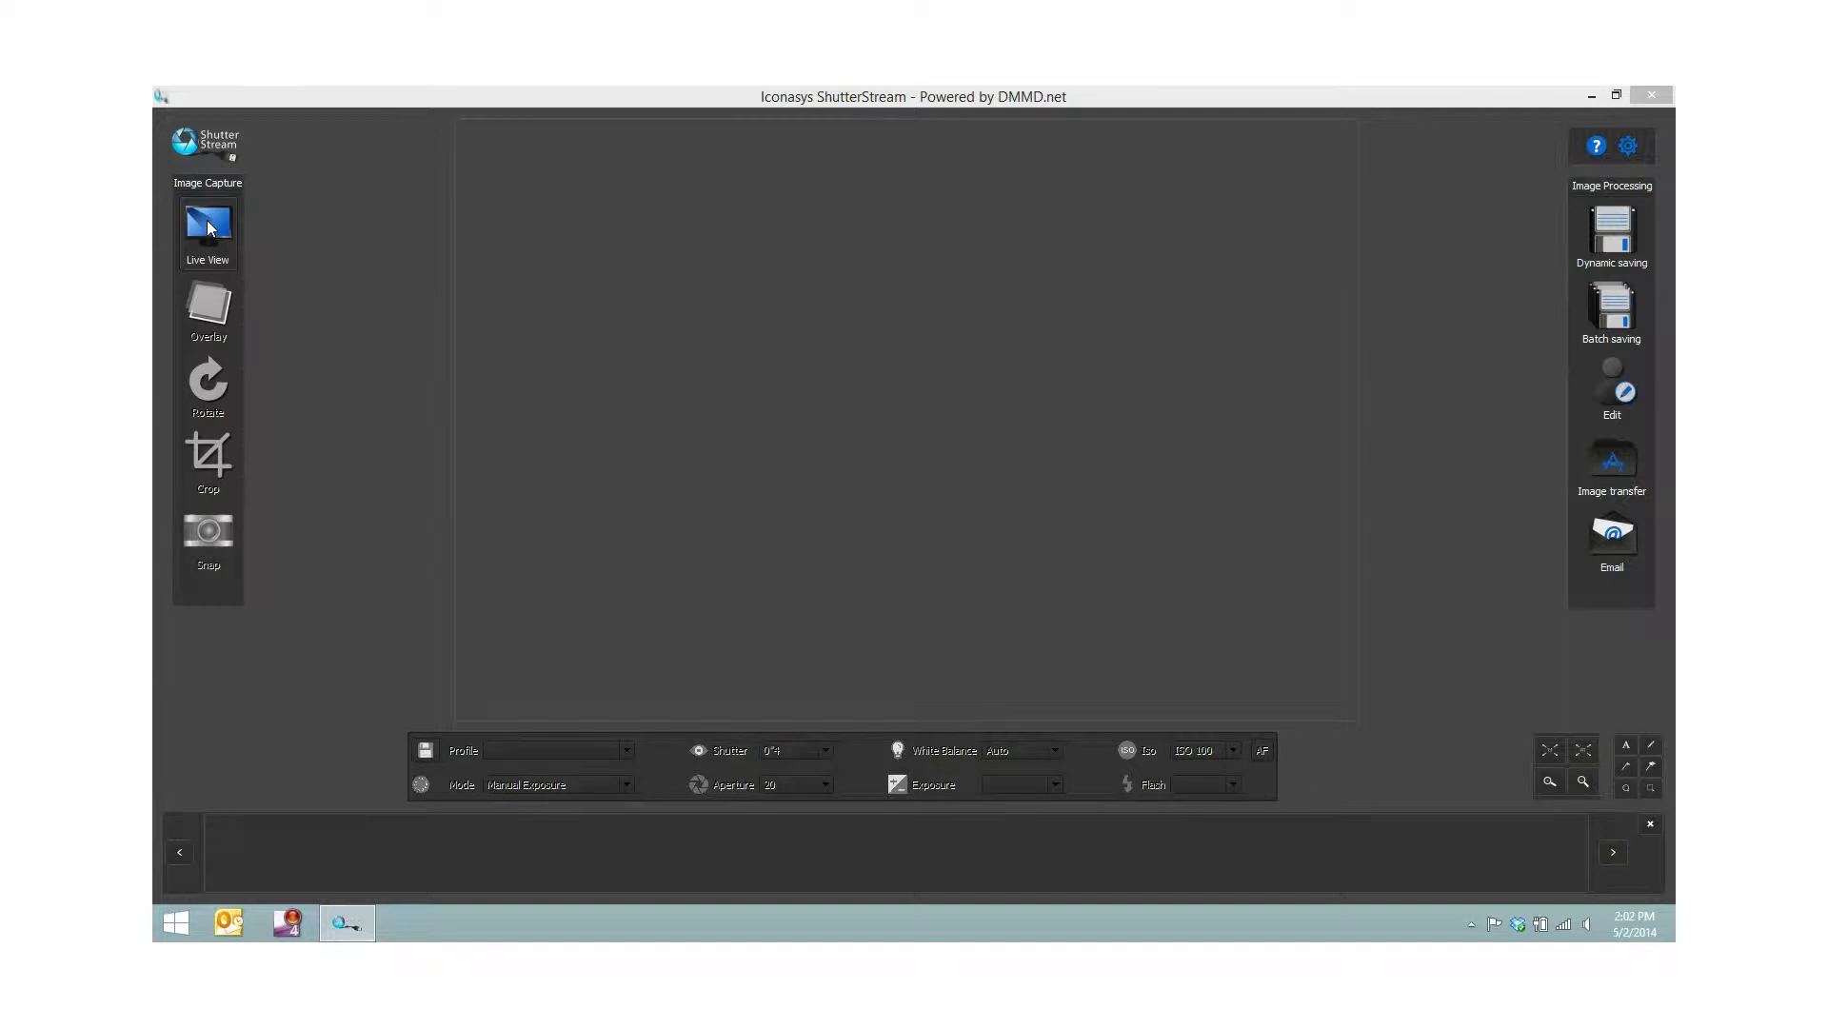
Start the live camera preview of the yellow sandal in Manual Exposure mode
left_click(209, 227)
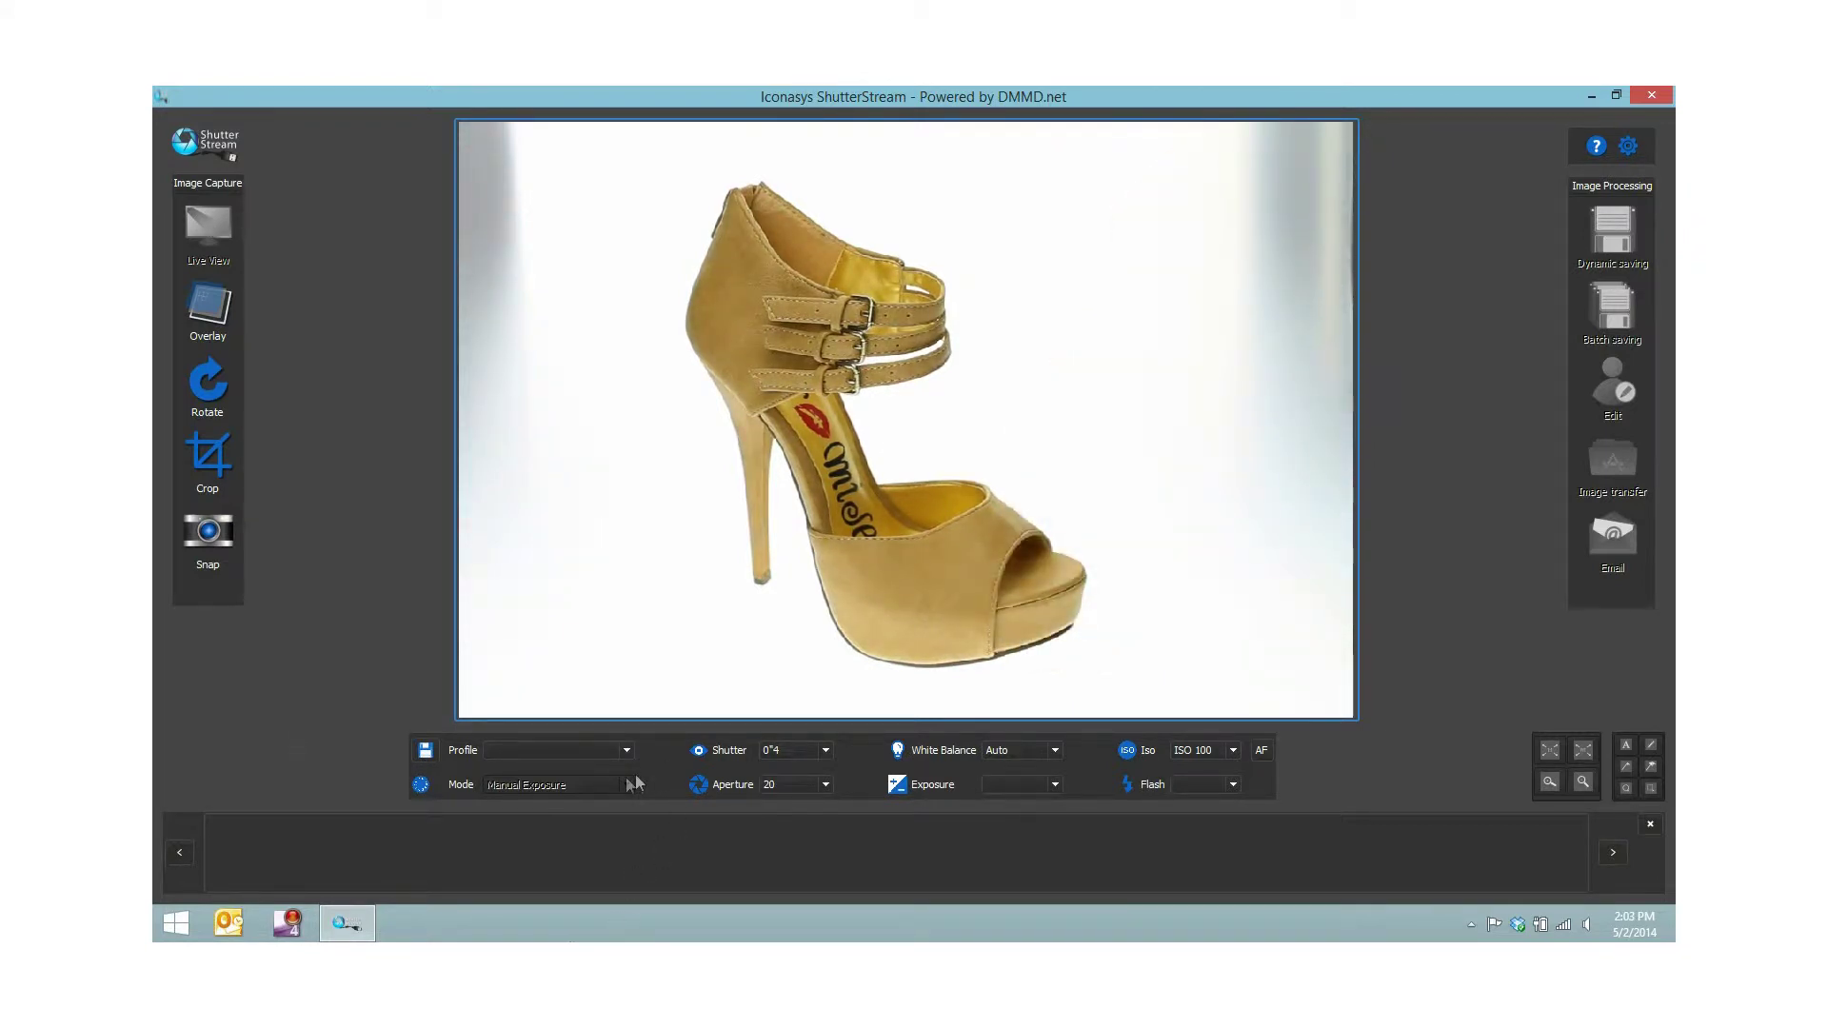
Set the shutter speed to 1/4, try aperture 8, then return the aperture to 20
left_click(824, 752)
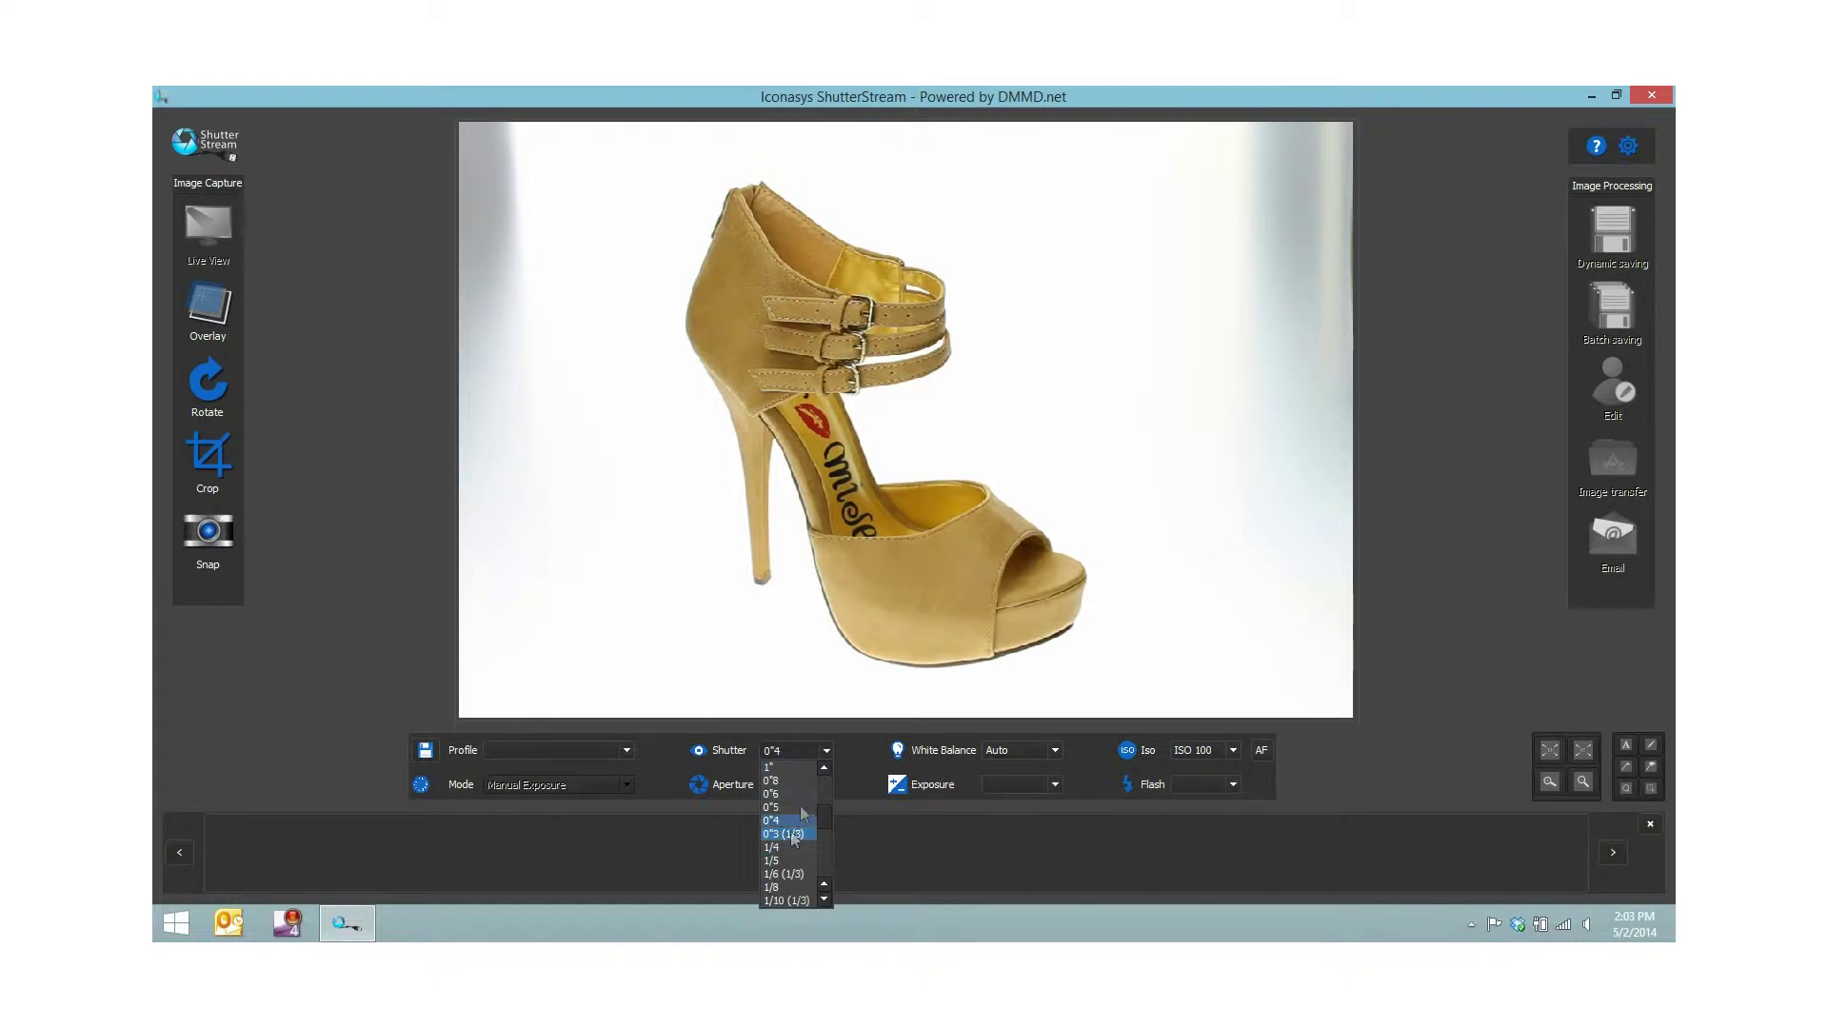
scroll(780, 838, "down", 2)
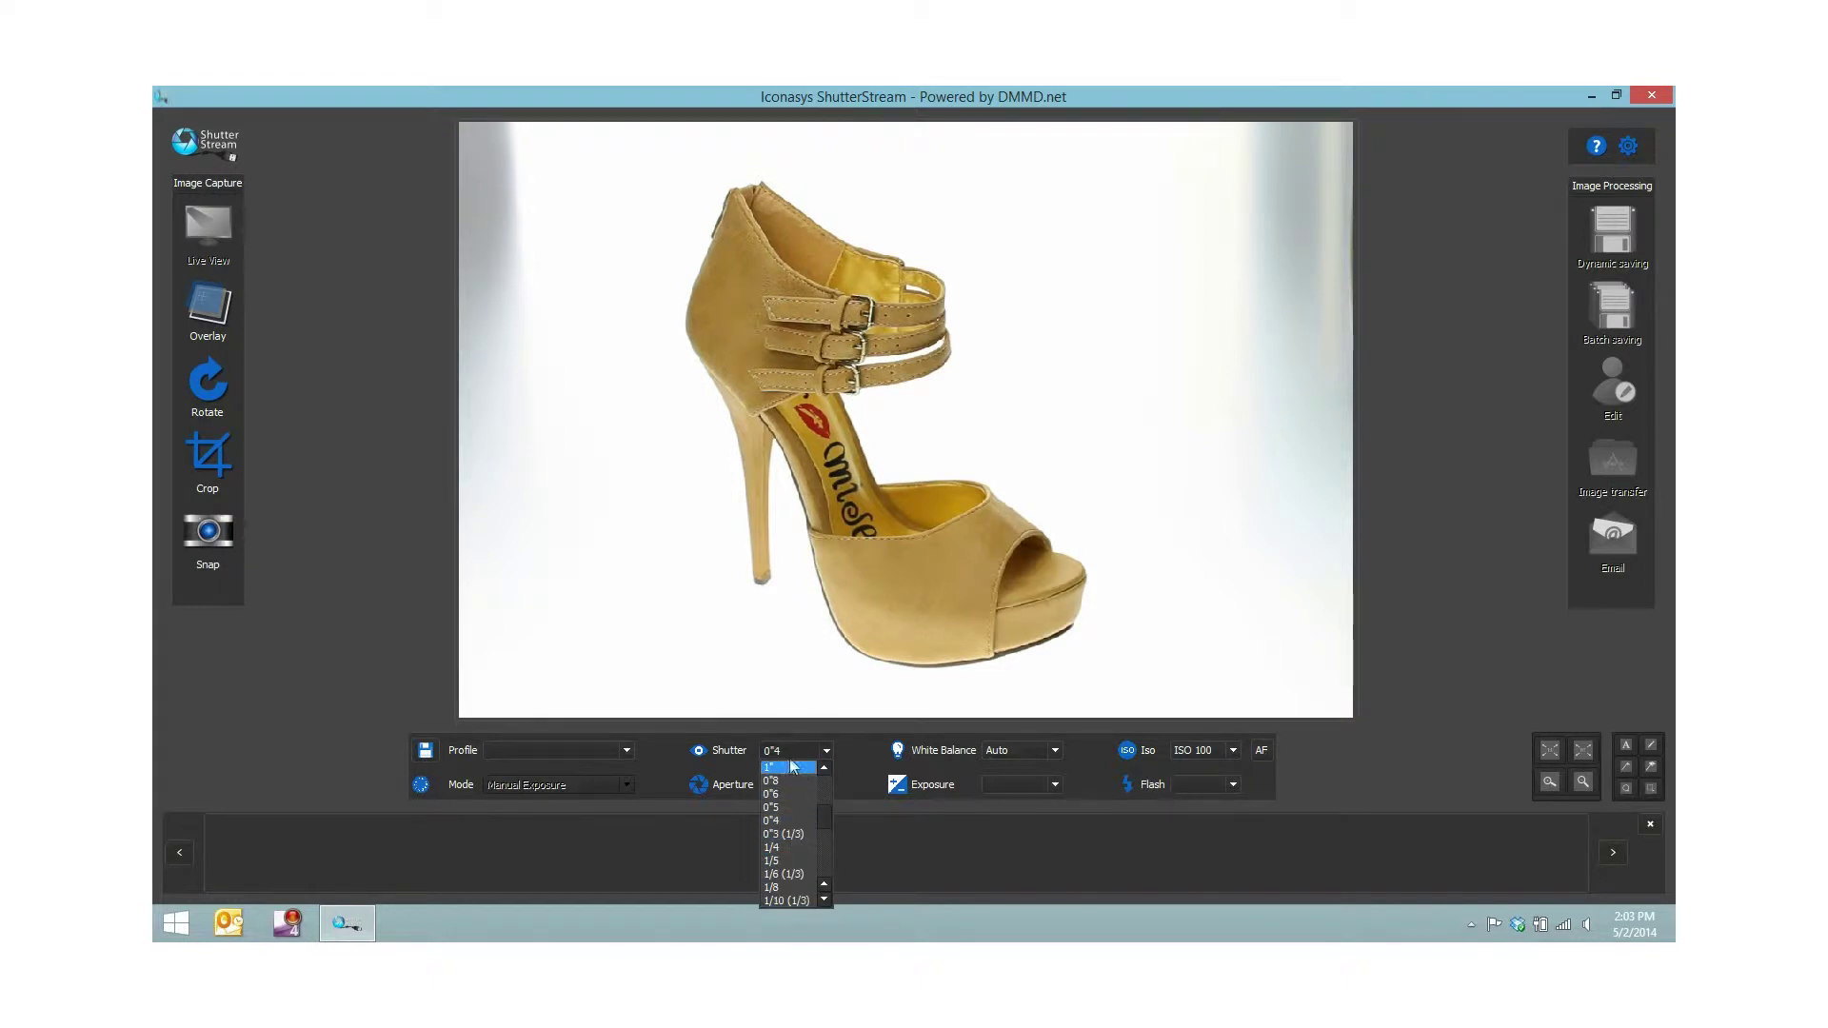
left_click(788, 848)
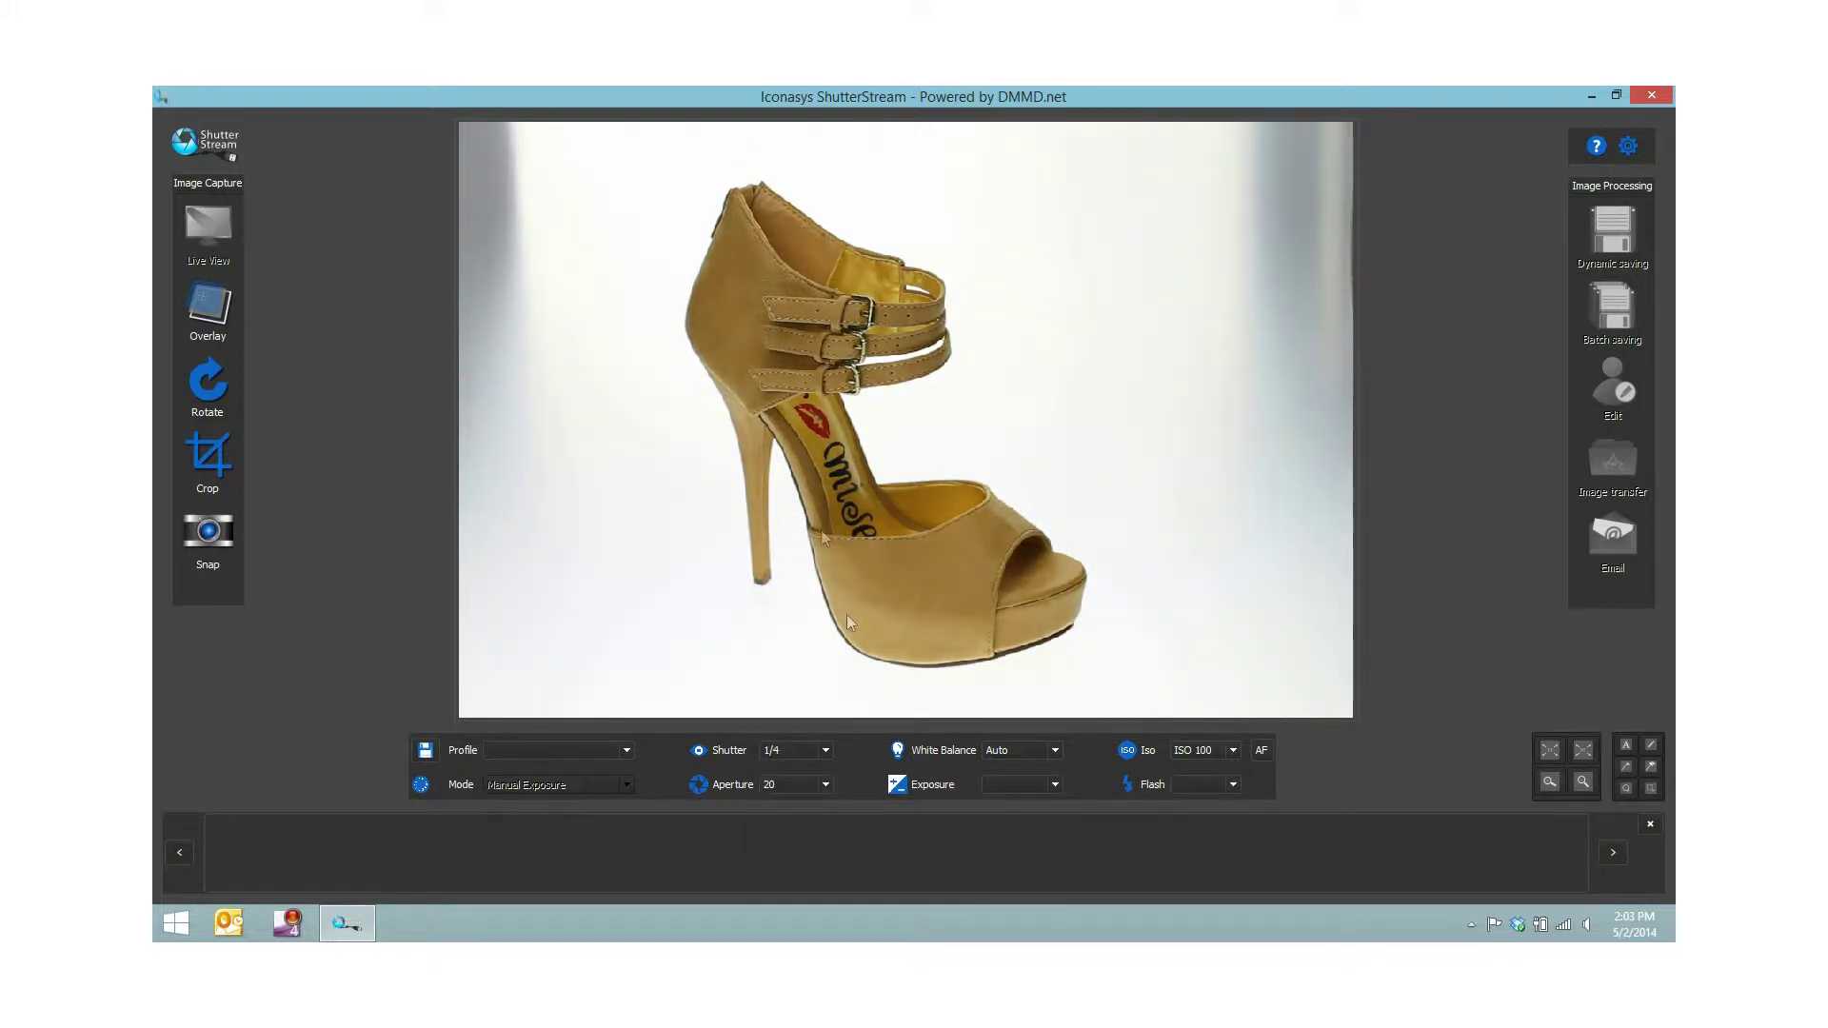
left_click(822, 784)
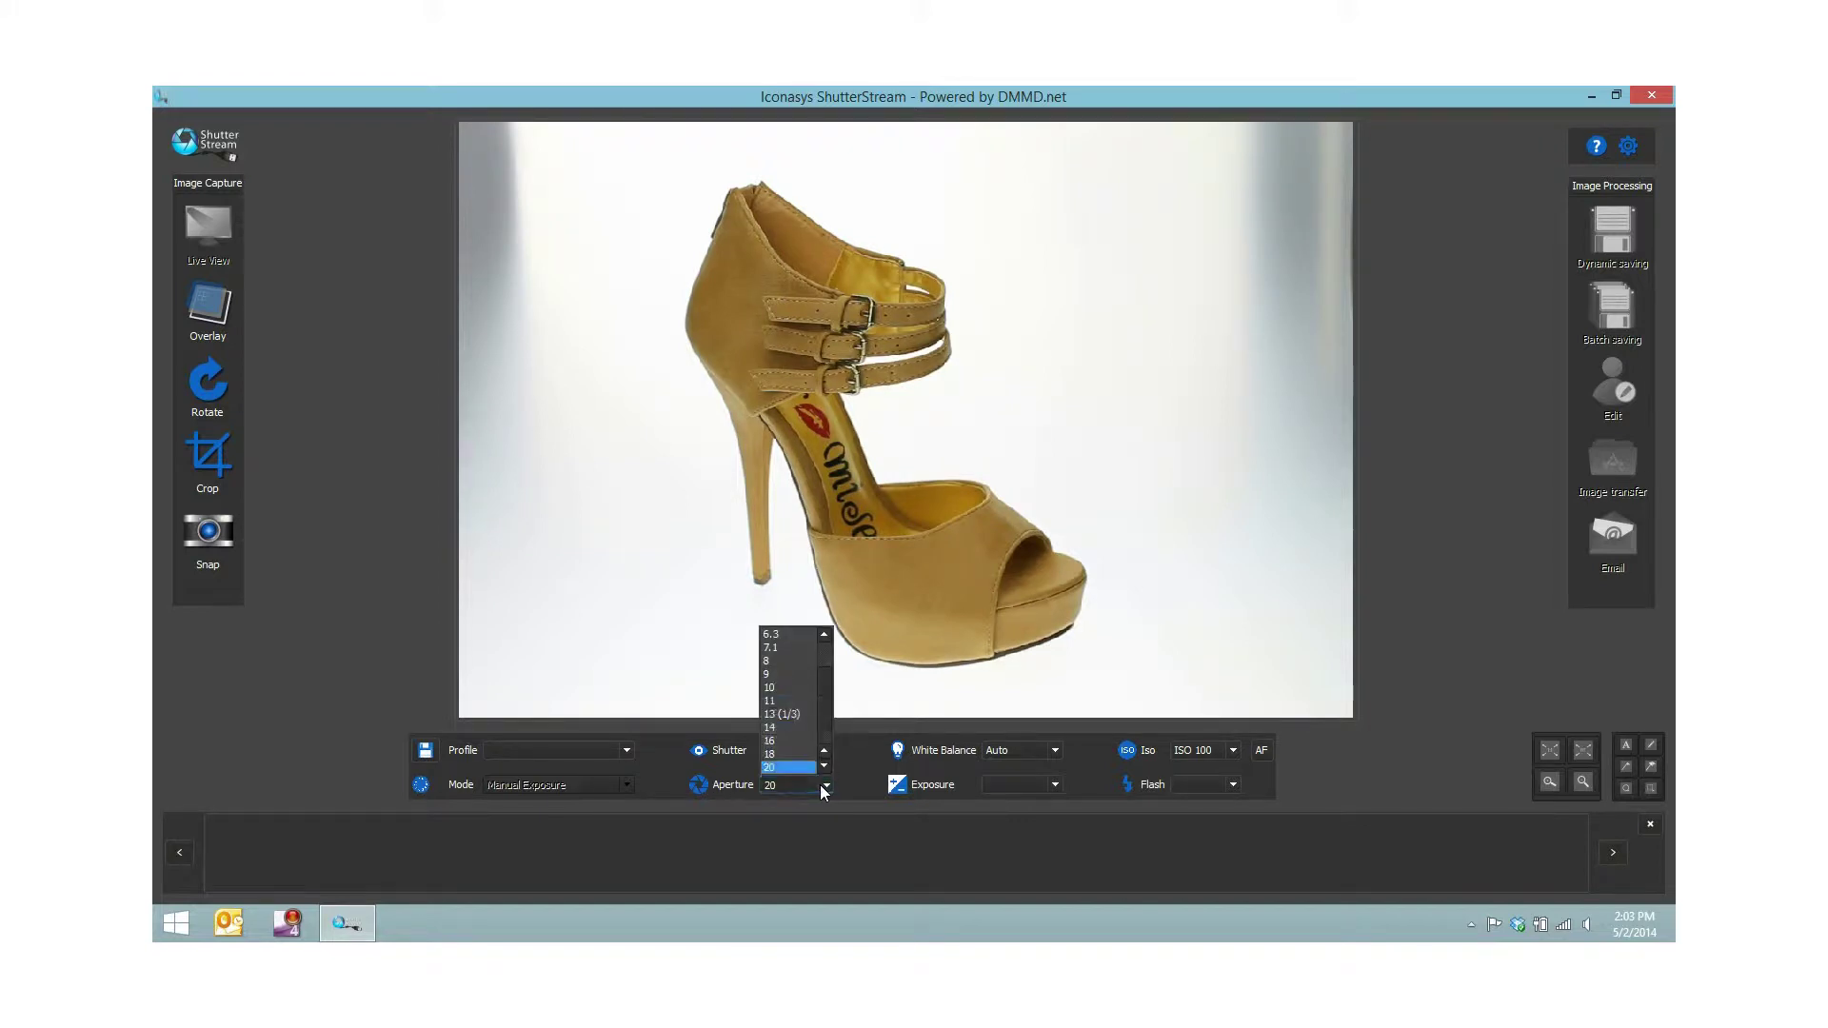
left_click(792, 659)
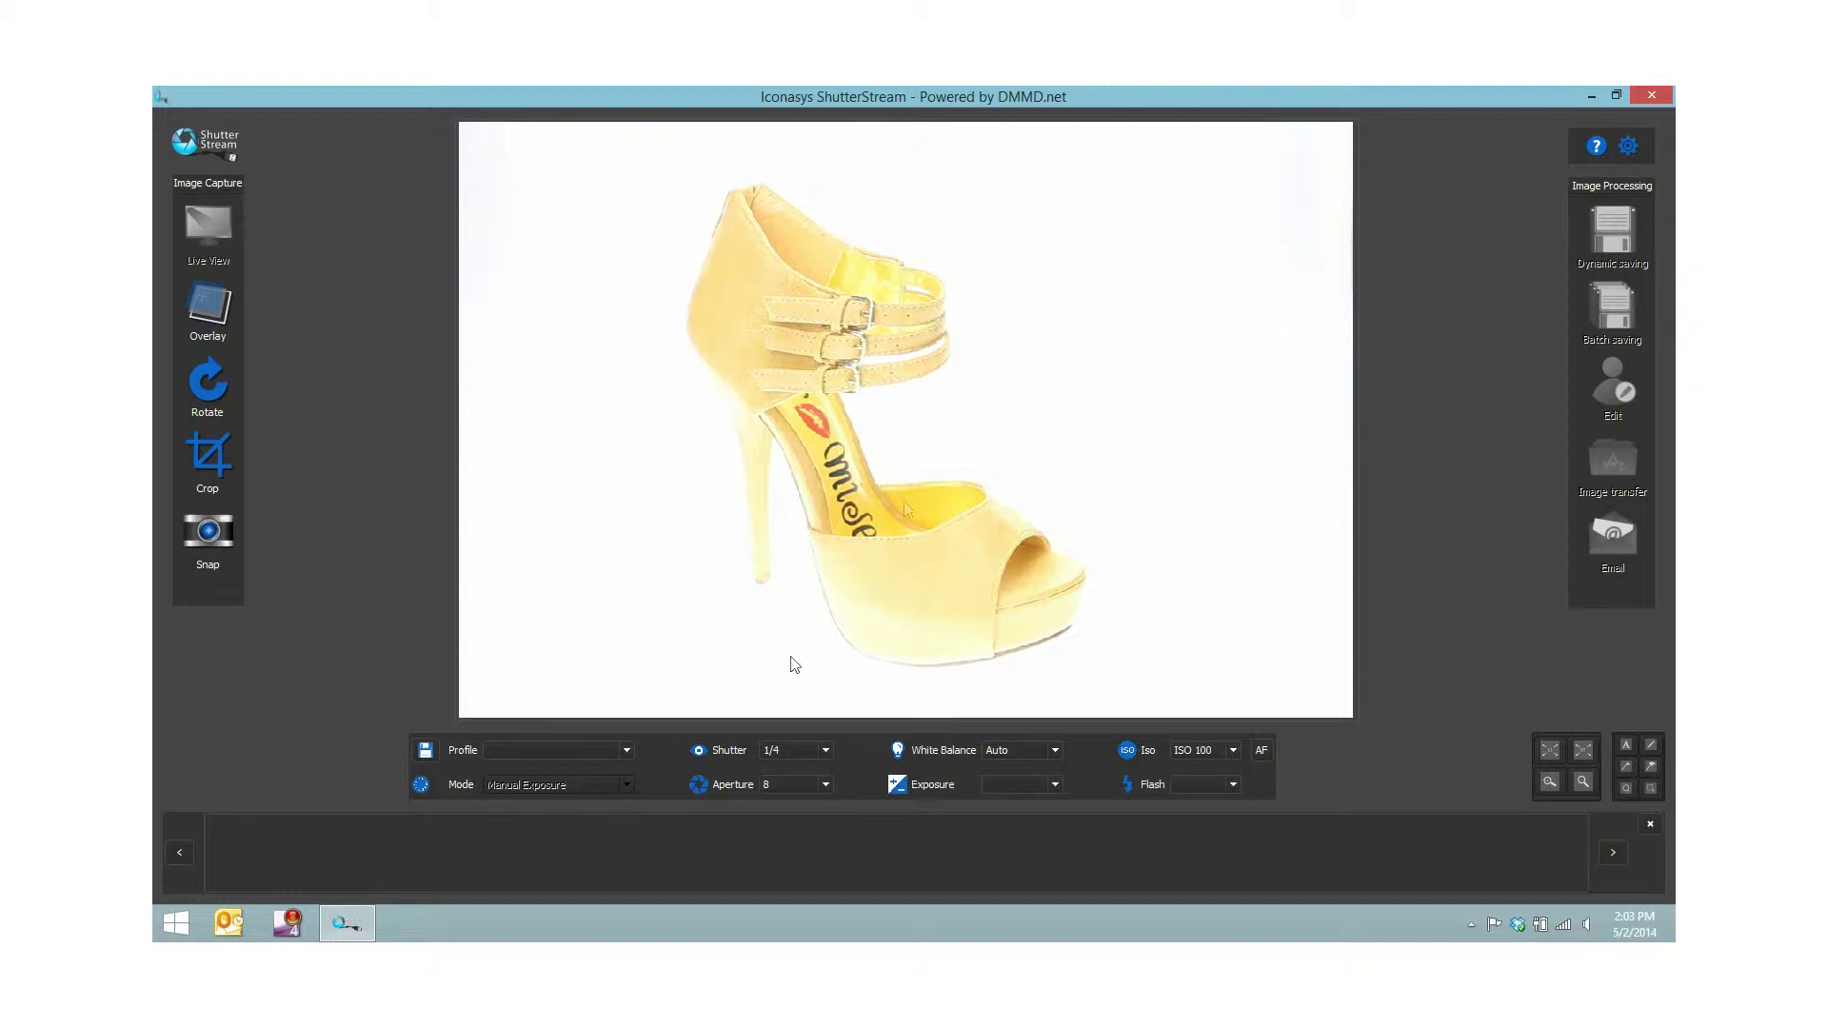
left_click(826, 786)
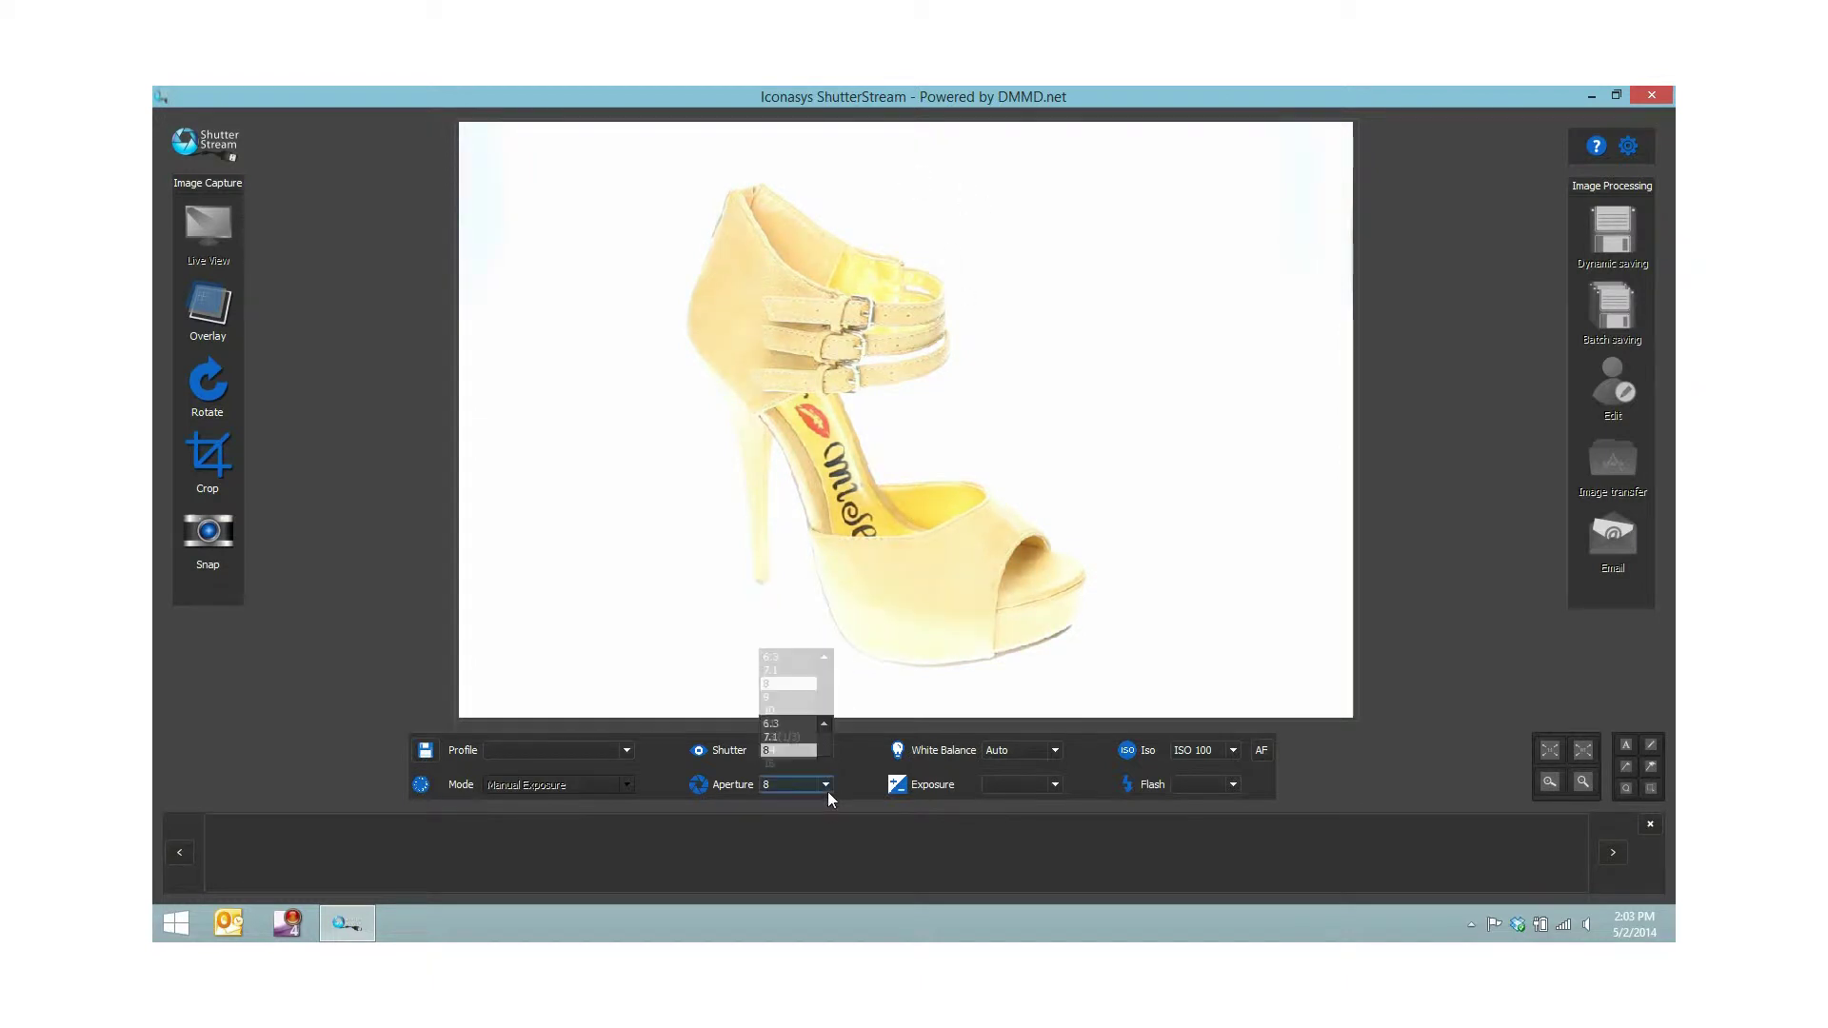
left_click(796, 769)
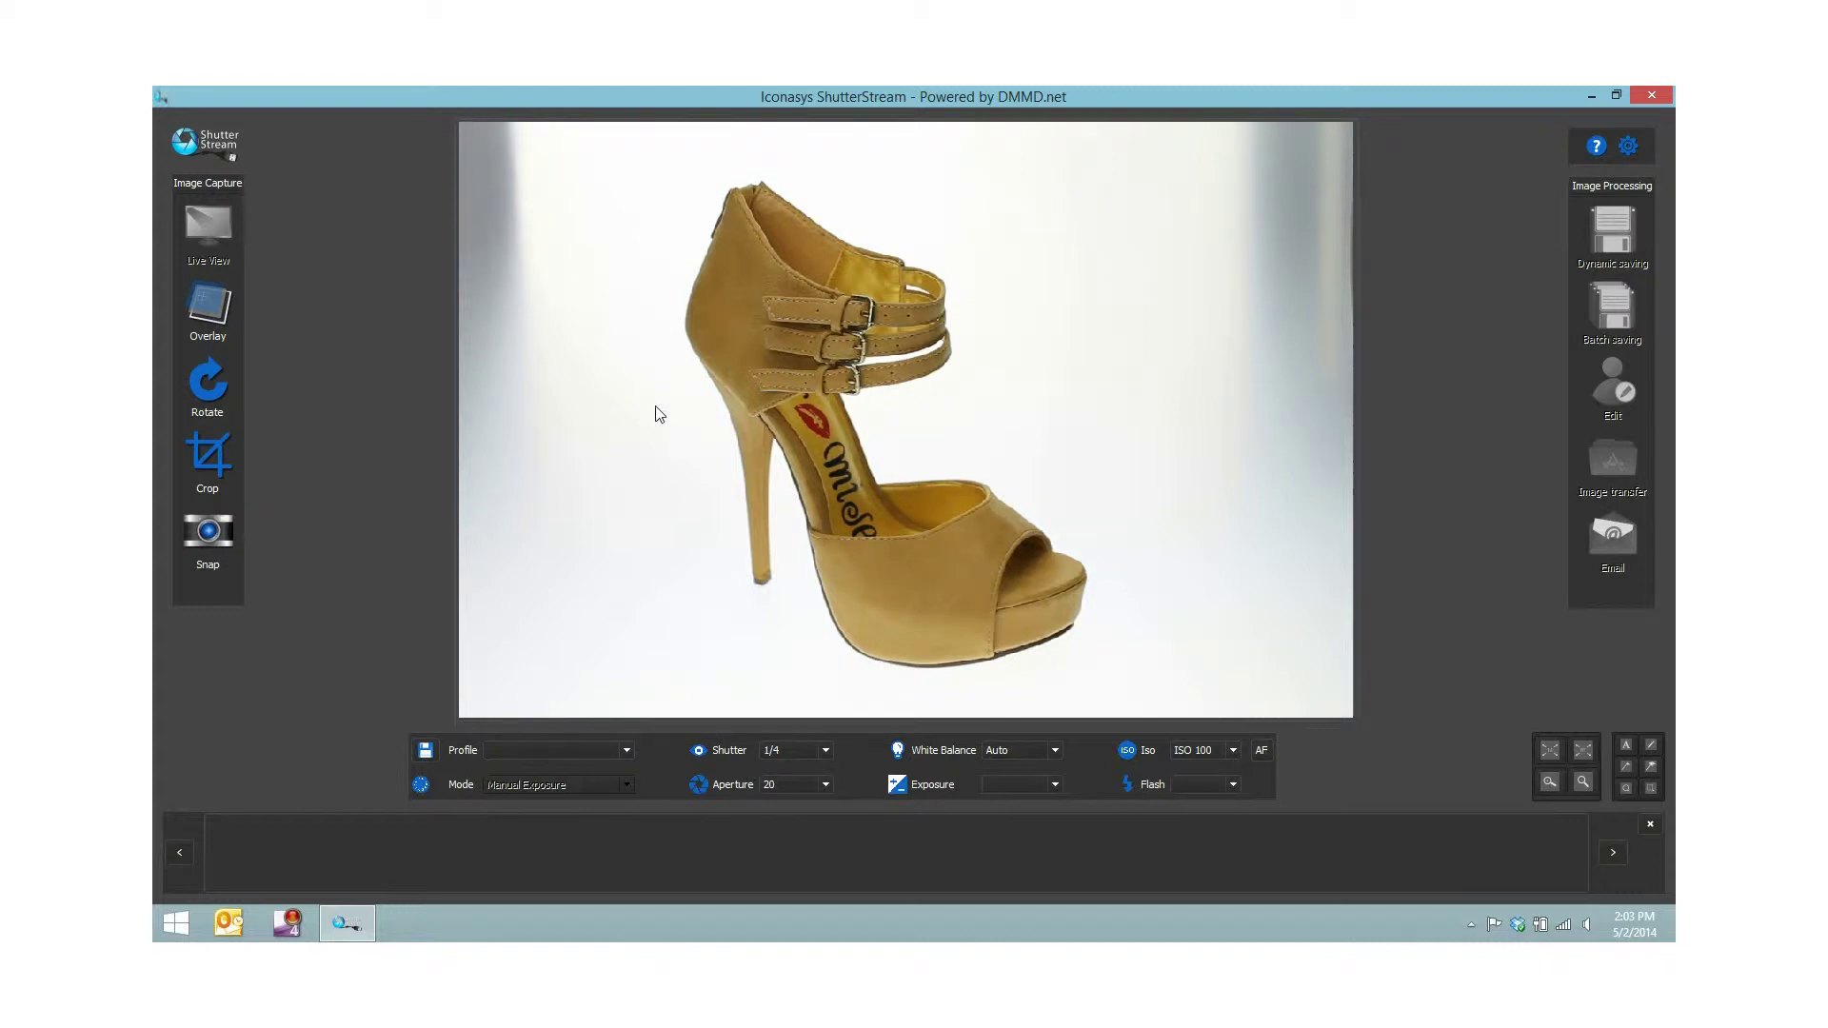
Enable cropping, fit a crop box tightly around the sandal, and snap the photo
left_click(214, 448)
left_click_drag(599, 158, 1138, 683)
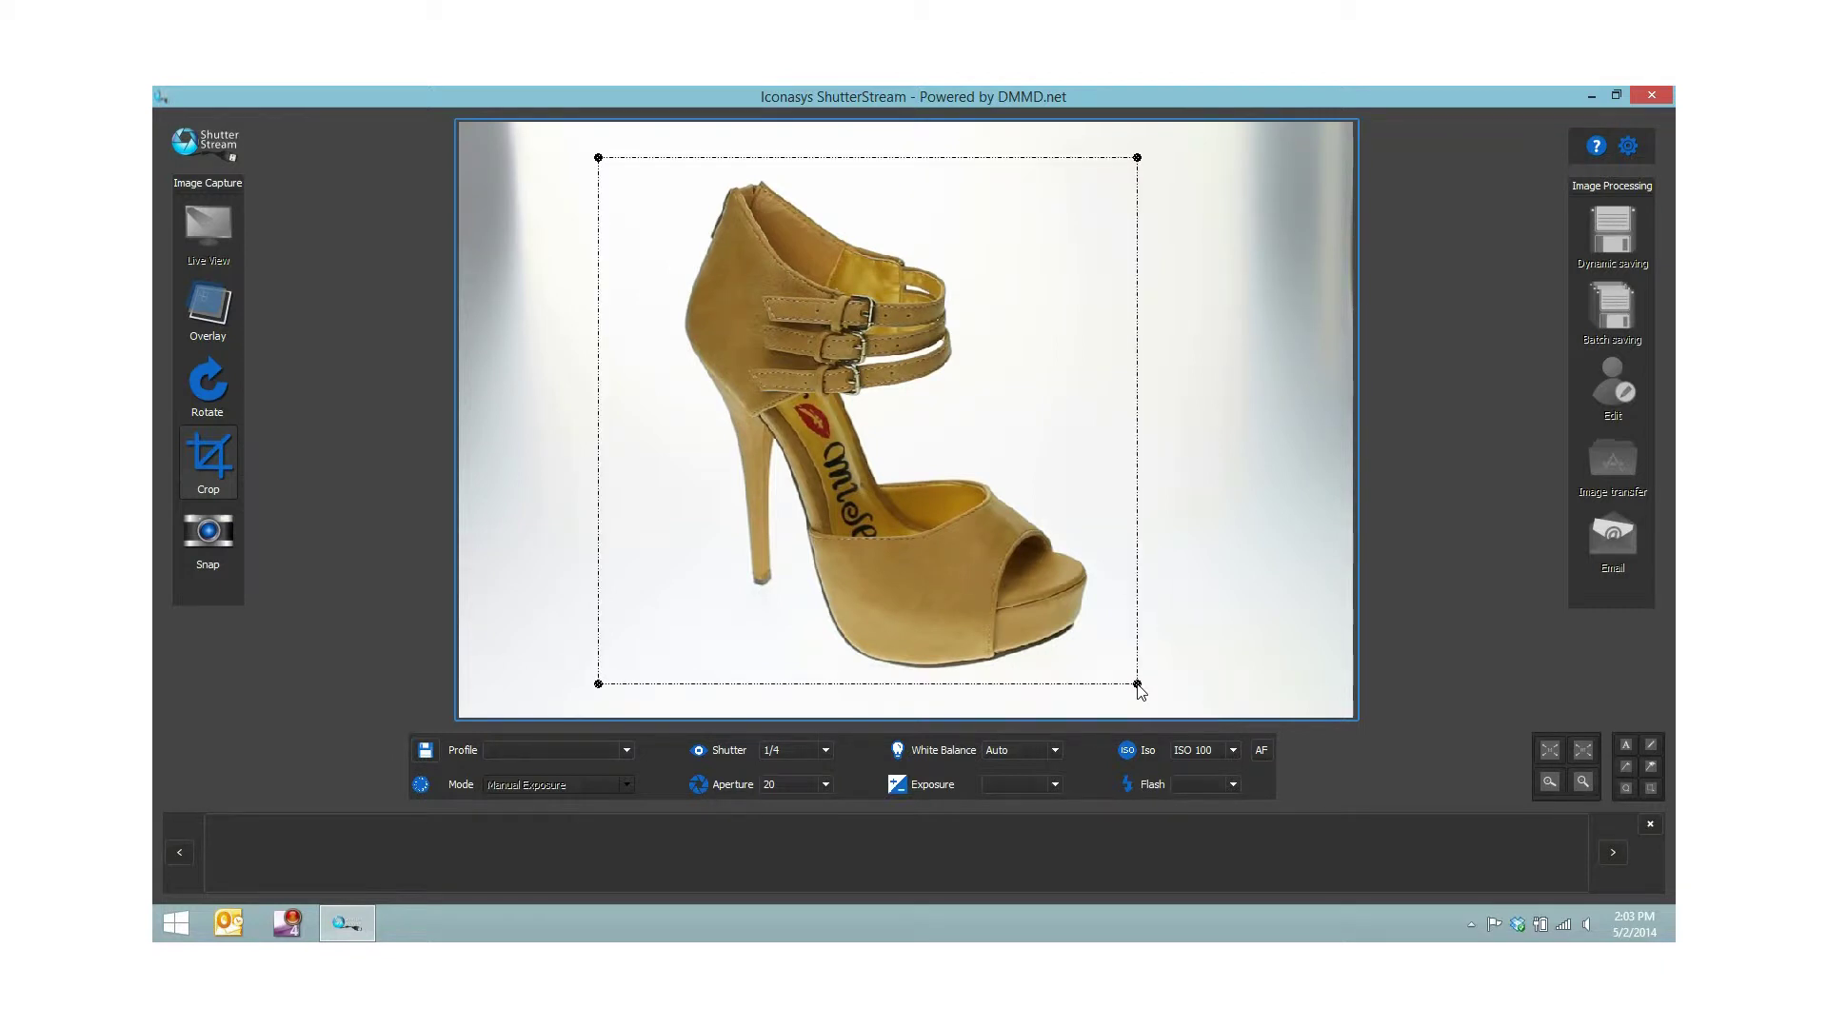
mouse_move(1138, 685)
left_mouse_down()
mouse_move(1052, 566)
mouse_move(866, 498)
mouse_move(943, 474)
mouse_move(901, 387)
mouse_move(1252, 706)
mouse_move(1041, 460)
mouse_move(827, 311)
mouse_move(1171, 693)
left_mouse_up()
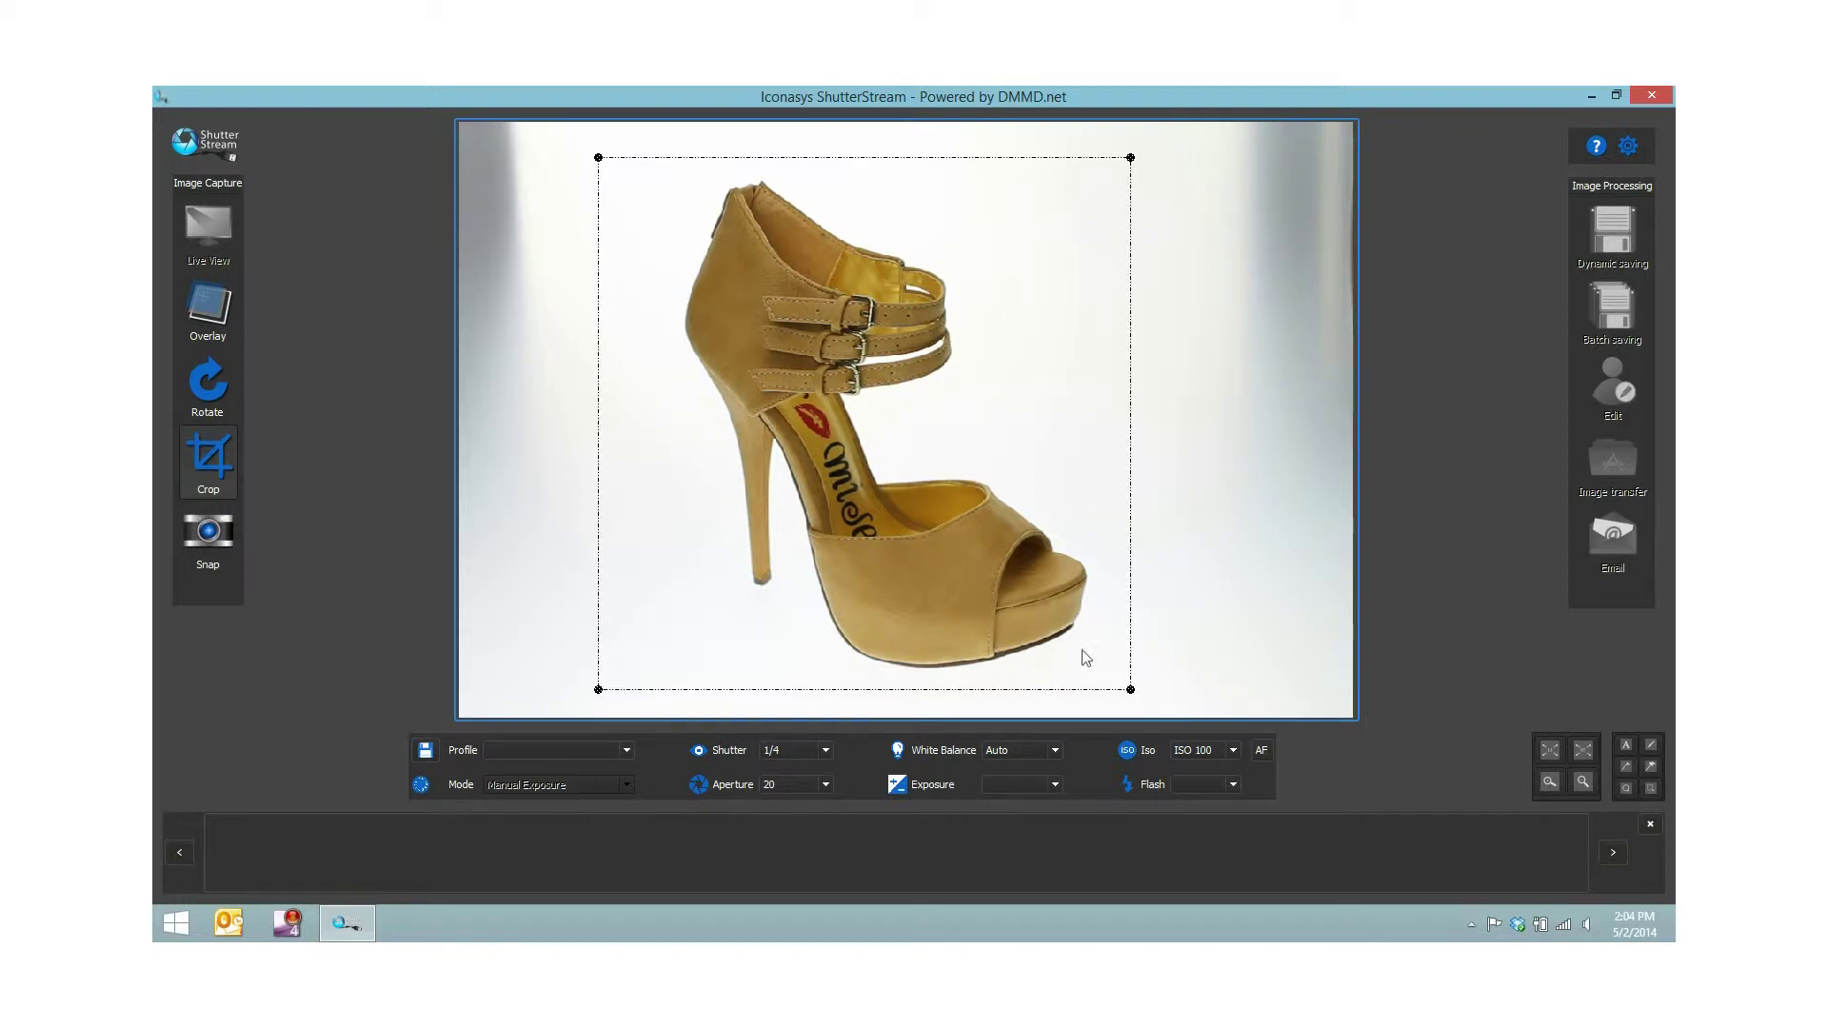
left_click(1041, 613)
left_click_drag(1037, 605, 1059, 604)
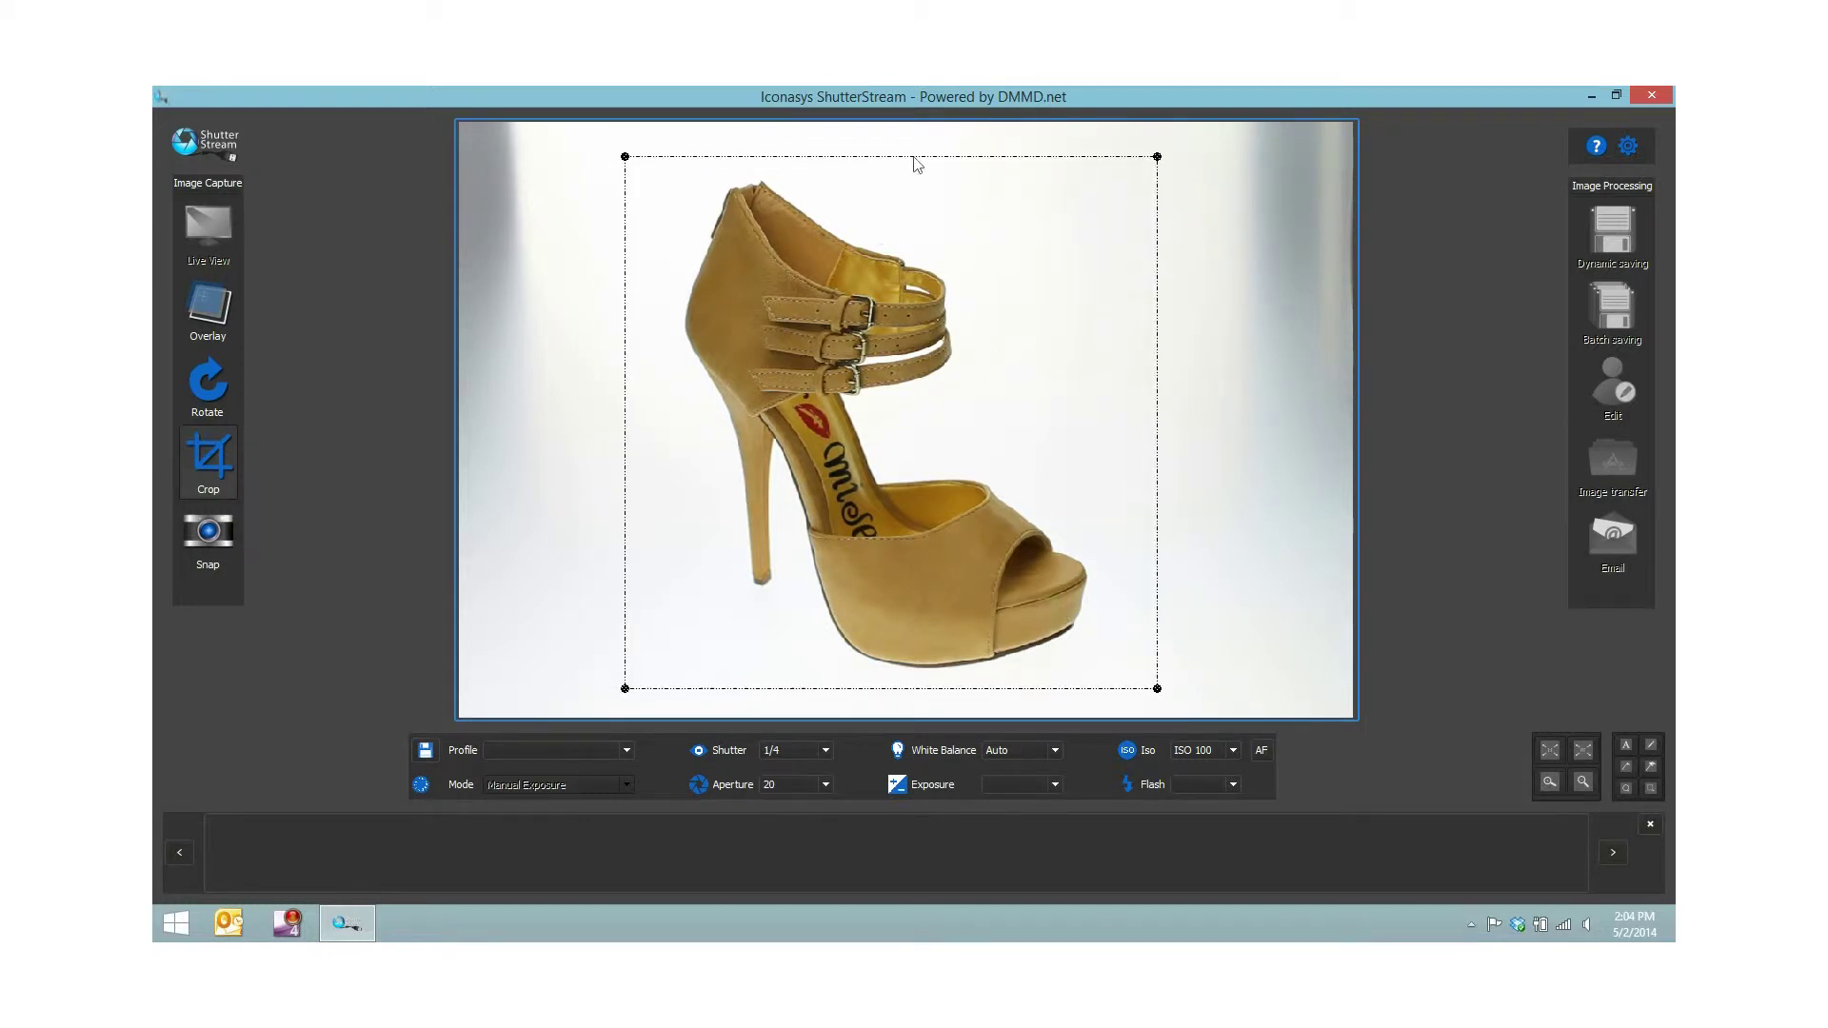
left_click(203, 533)
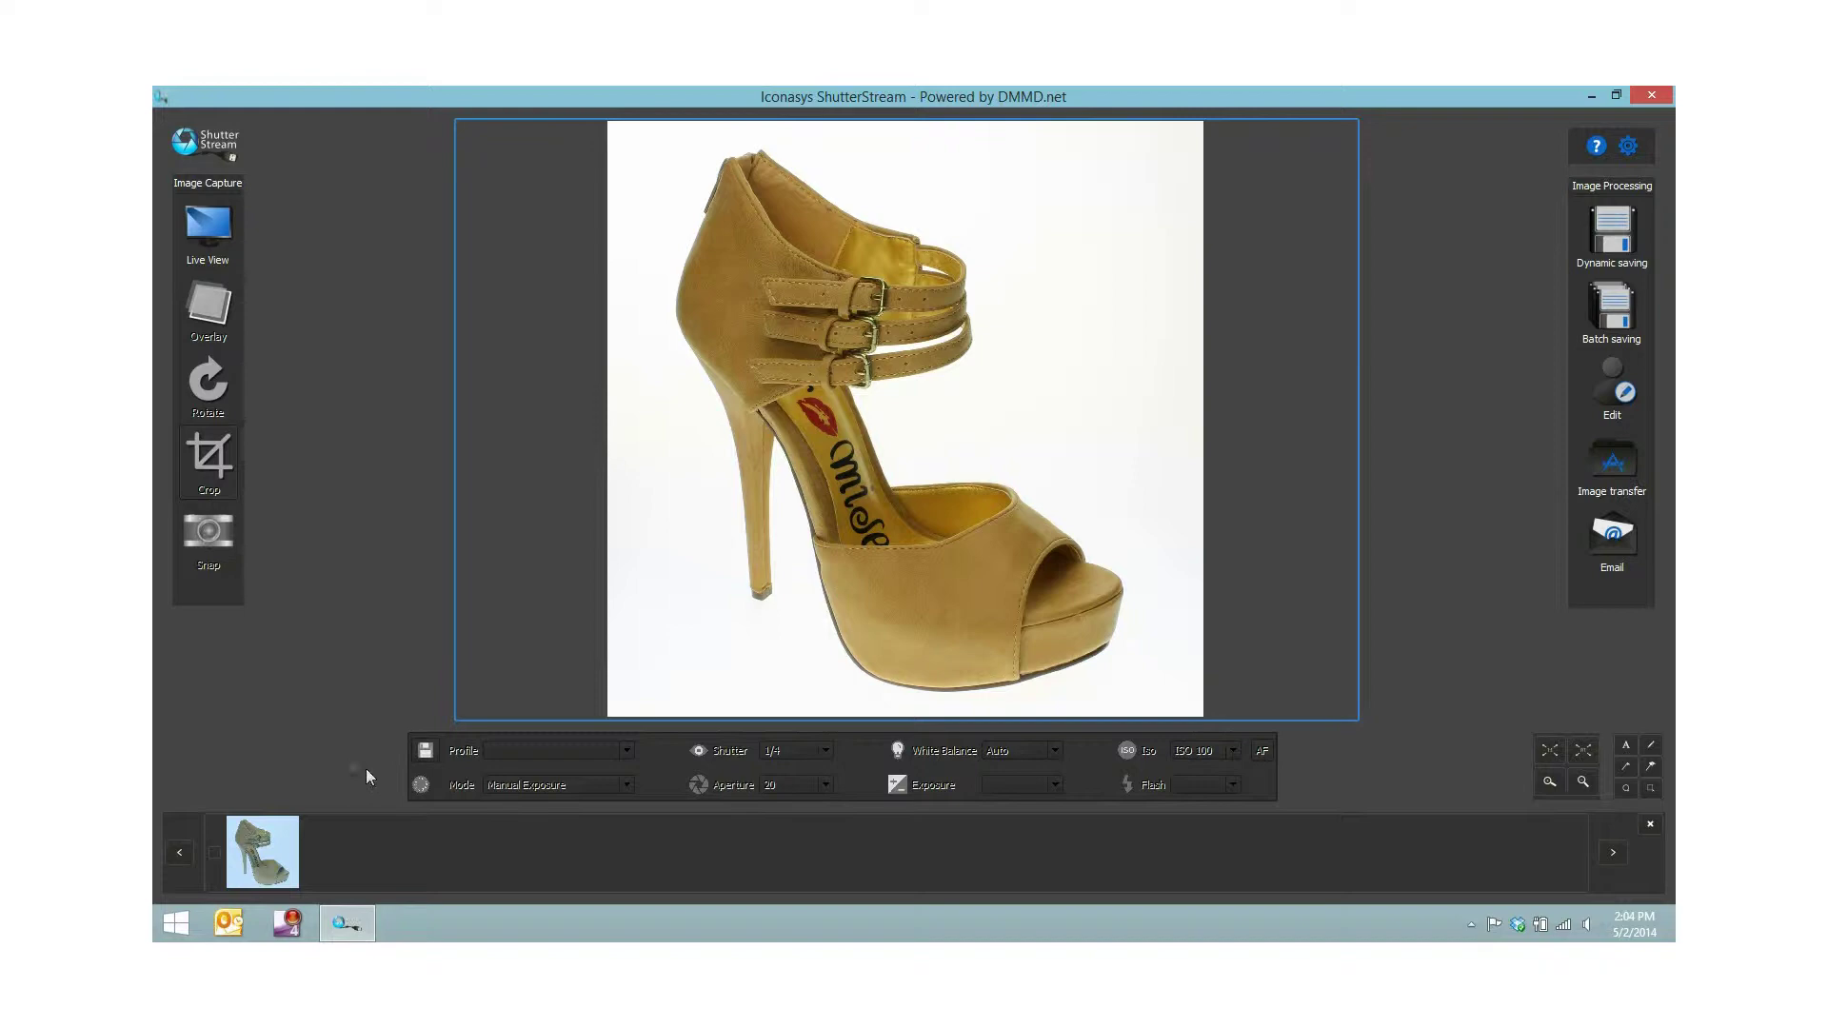
left_click(1550, 752)
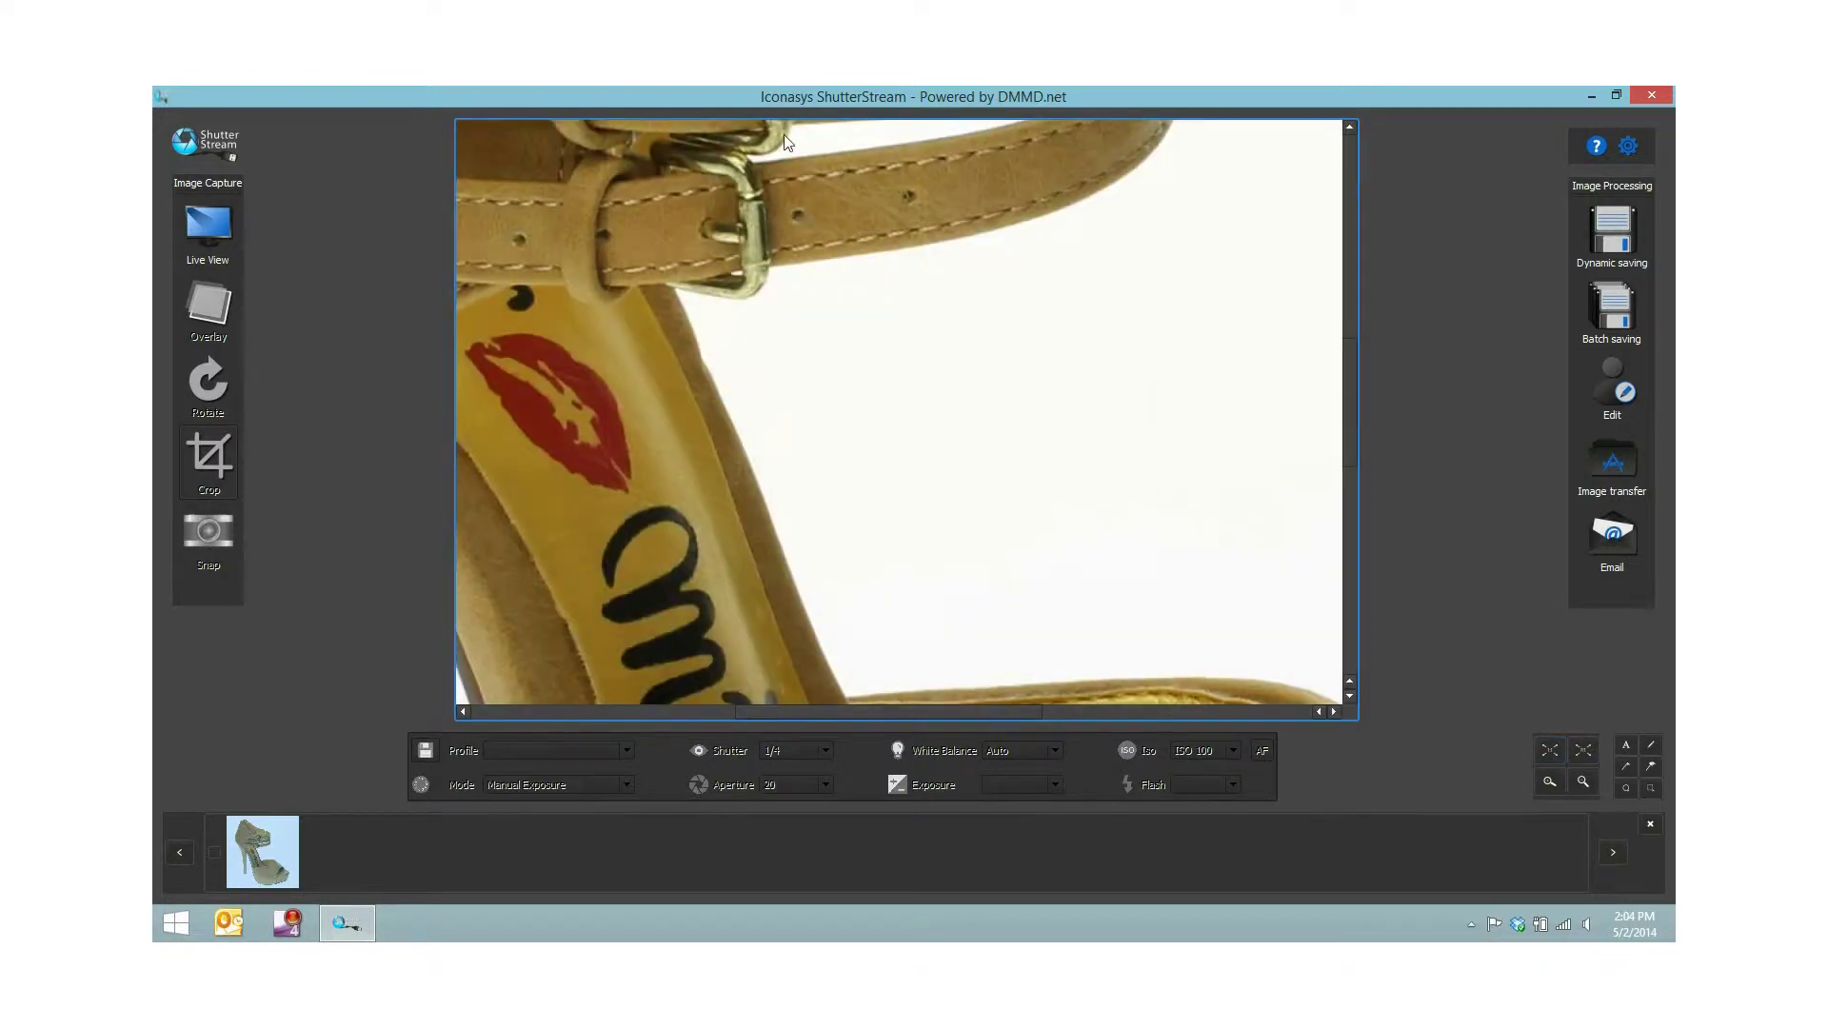
scroll(920, 335, "up", 4)
scroll(919, 335, "down", 6)
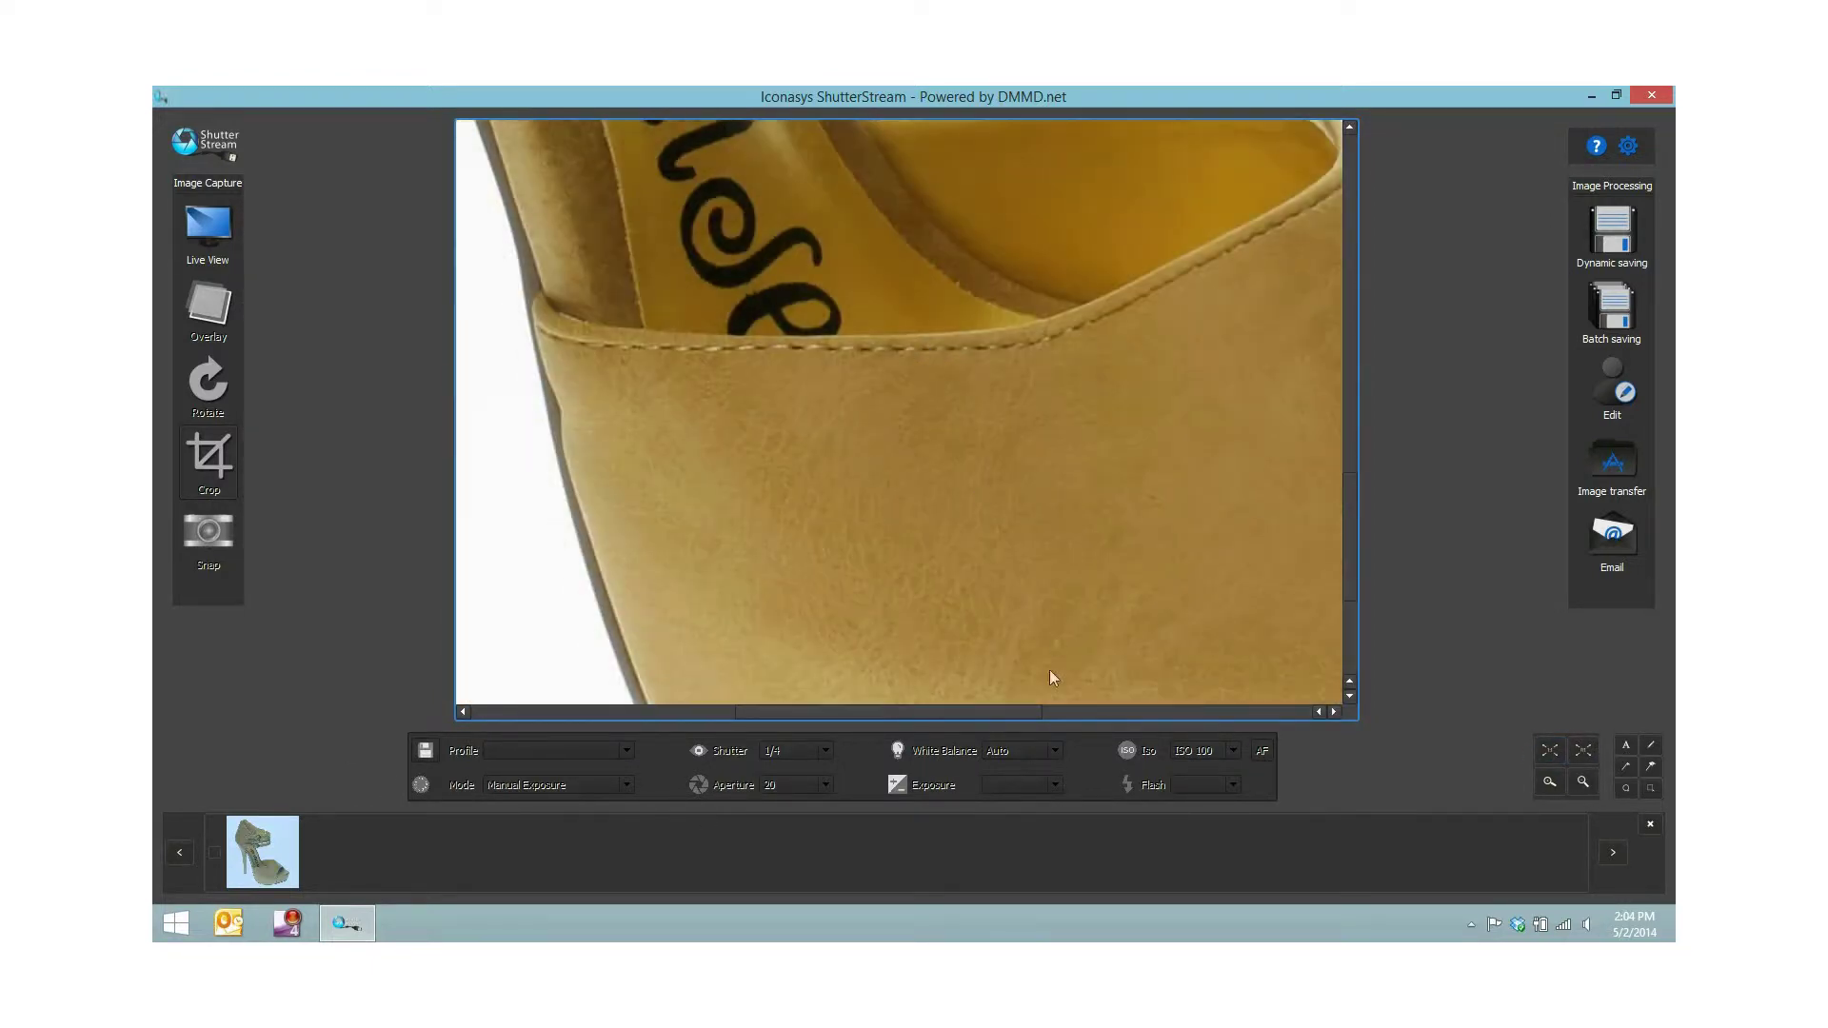
left_click_drag(1002, 712, 1053, 717)
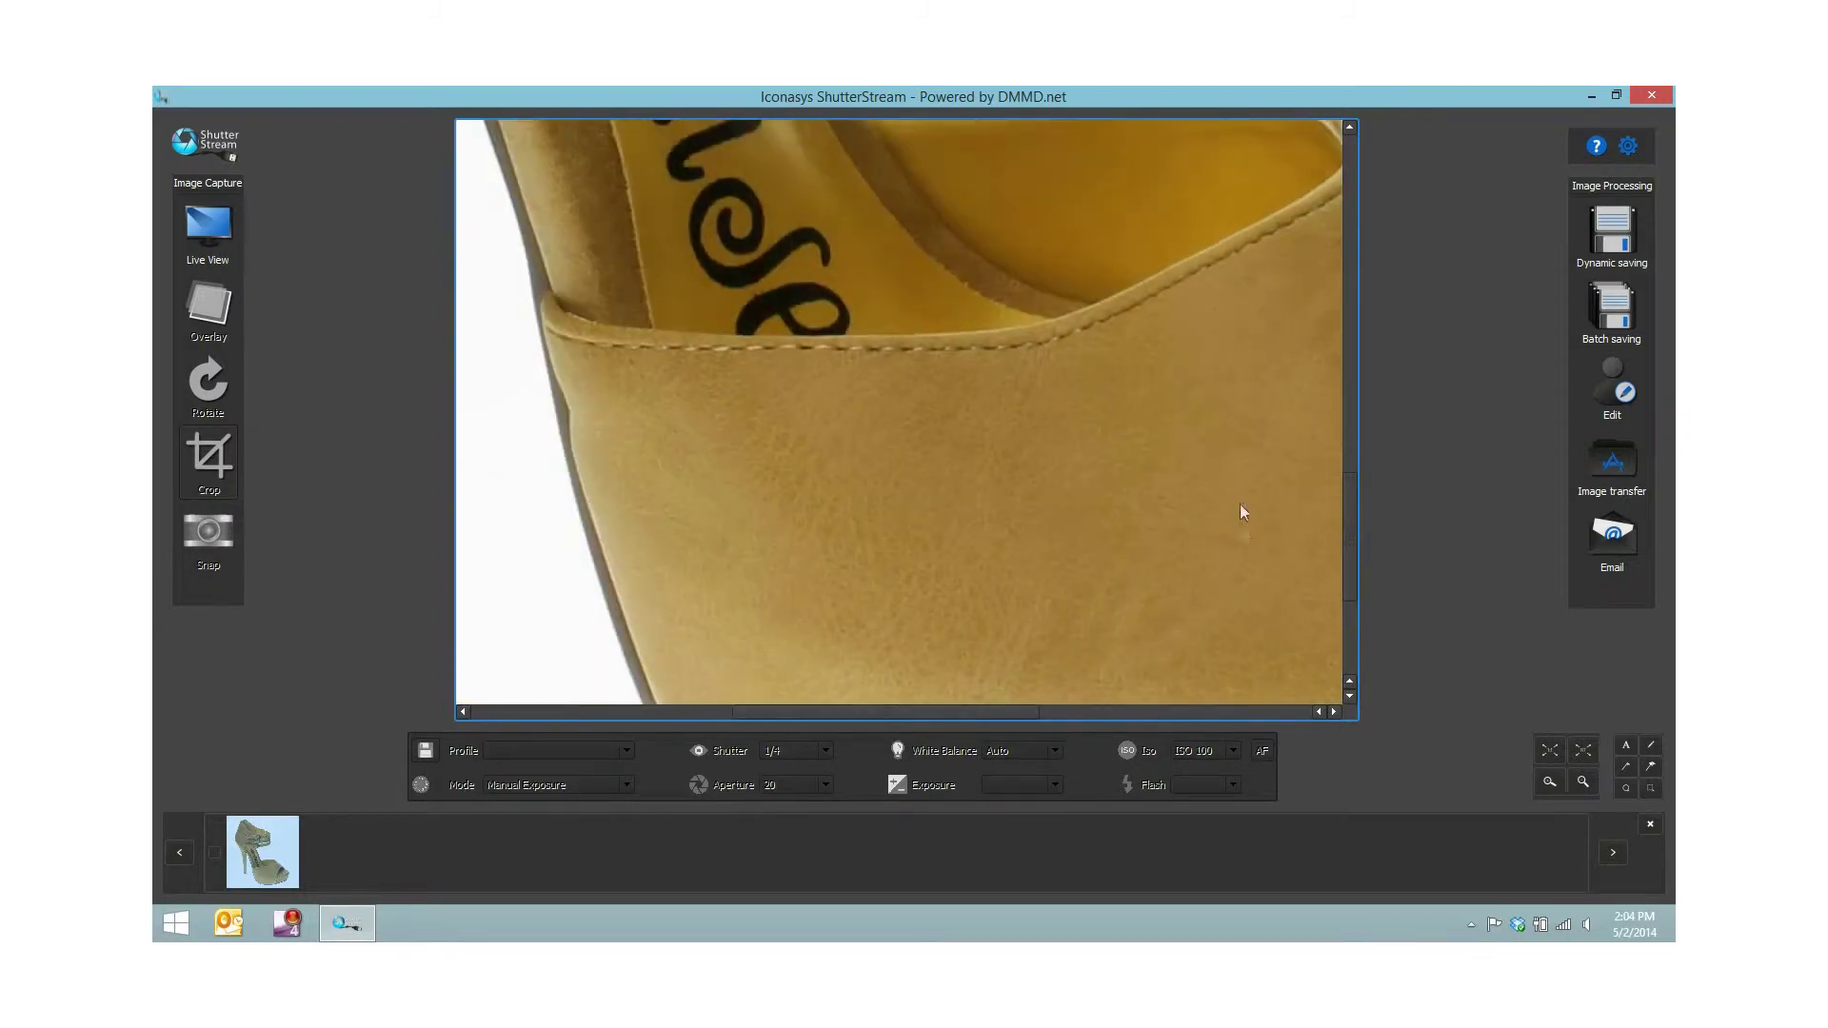
left_click(1583, 752)
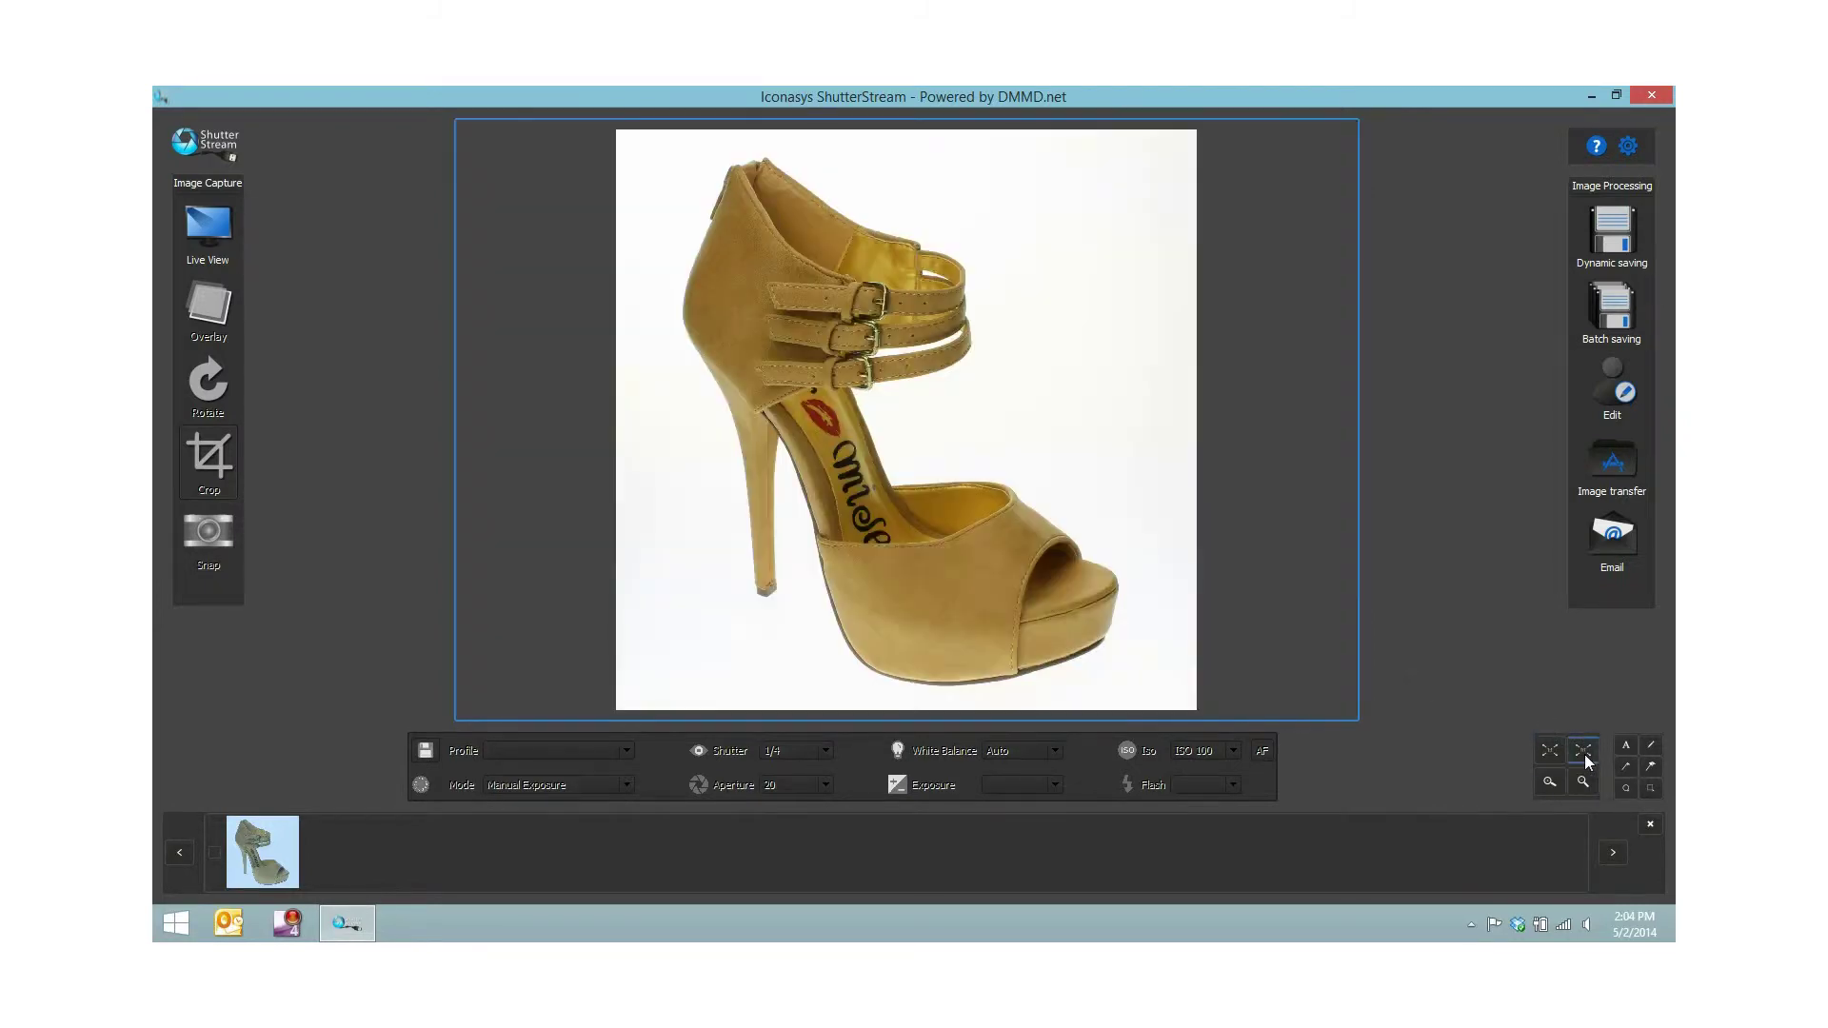
Capture three more cropped shots: a new angle, the sole, and the shoe upside down
left_click(219, 237)
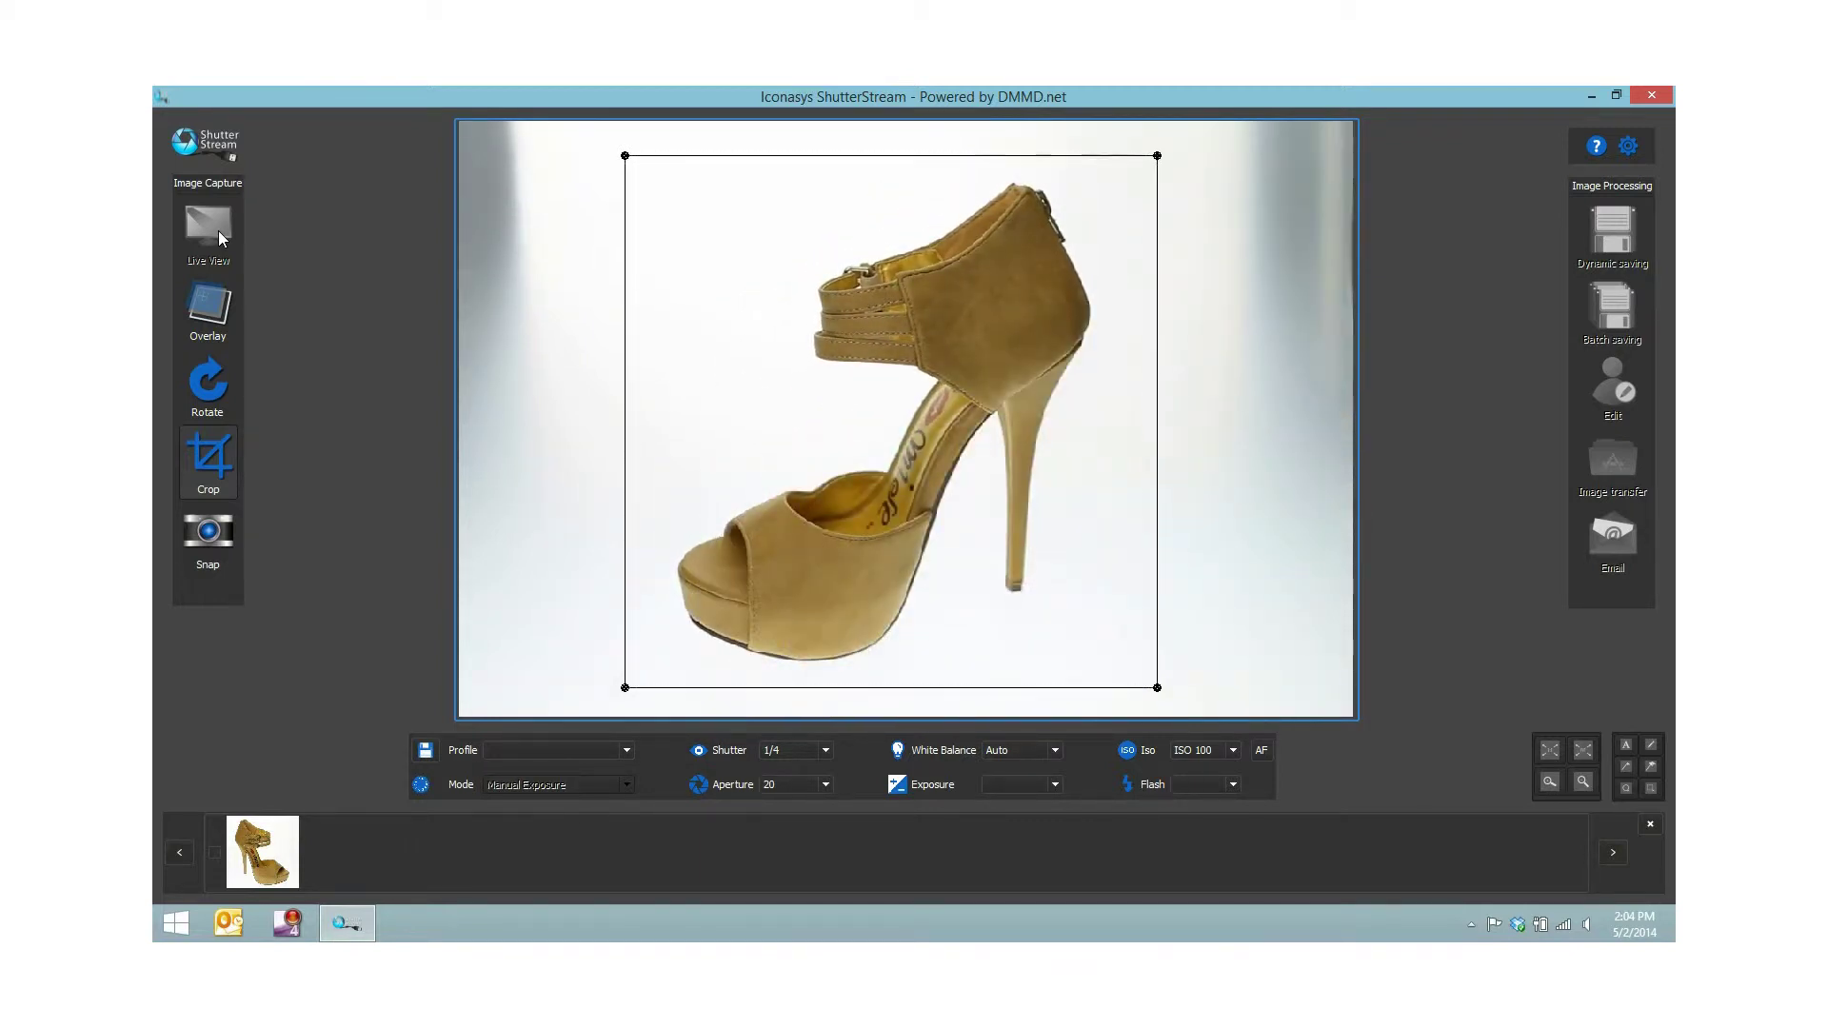
left_click(192, 544)
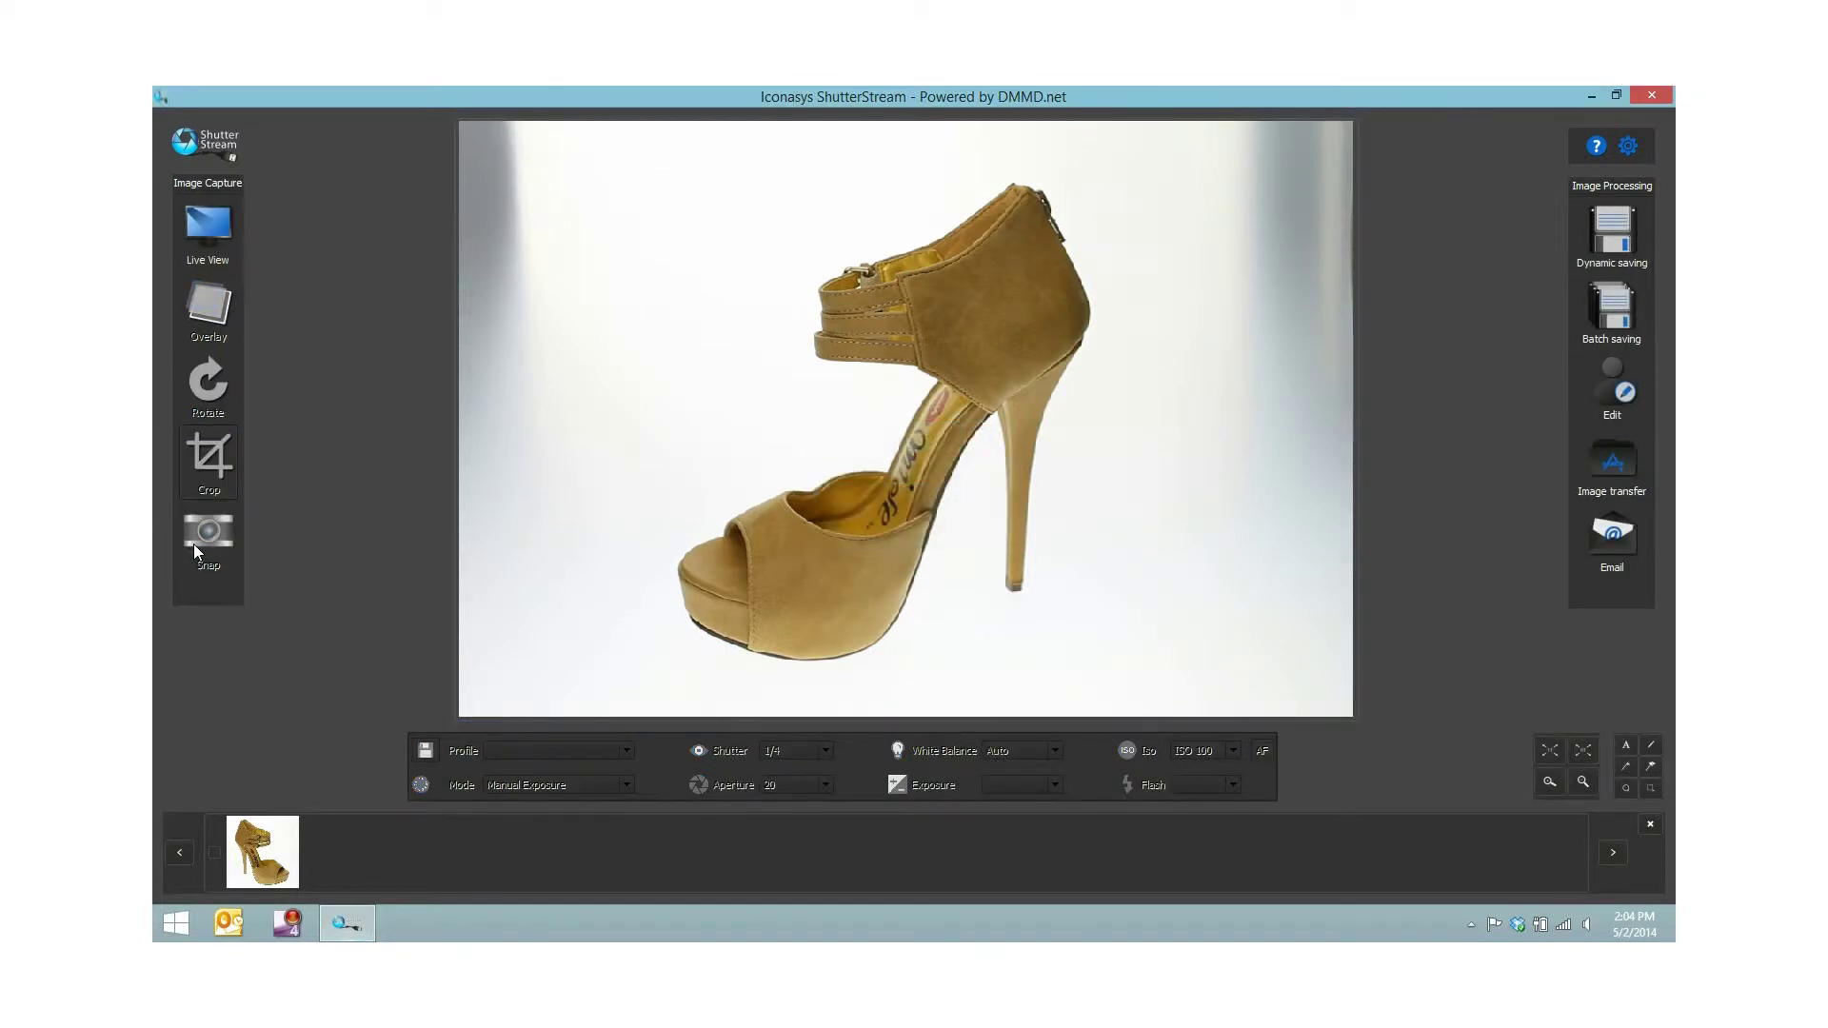
left_click(215, 225)
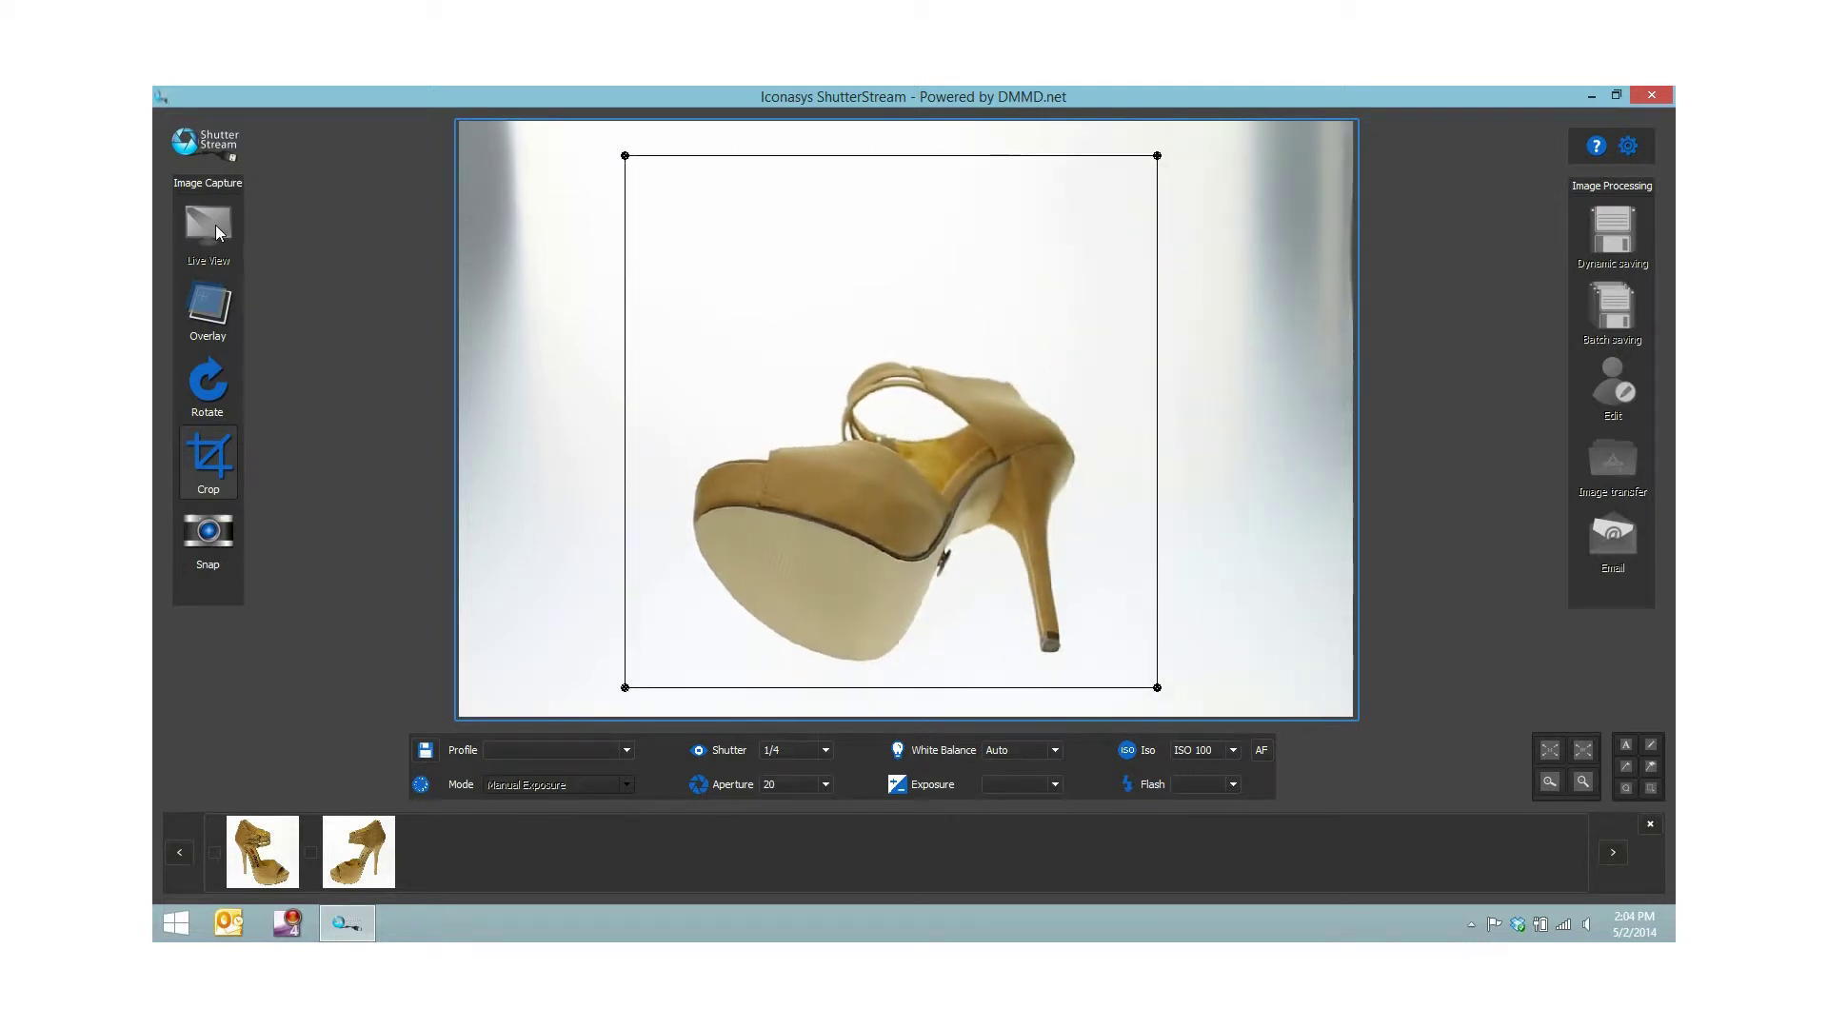
left_click(213, 534)
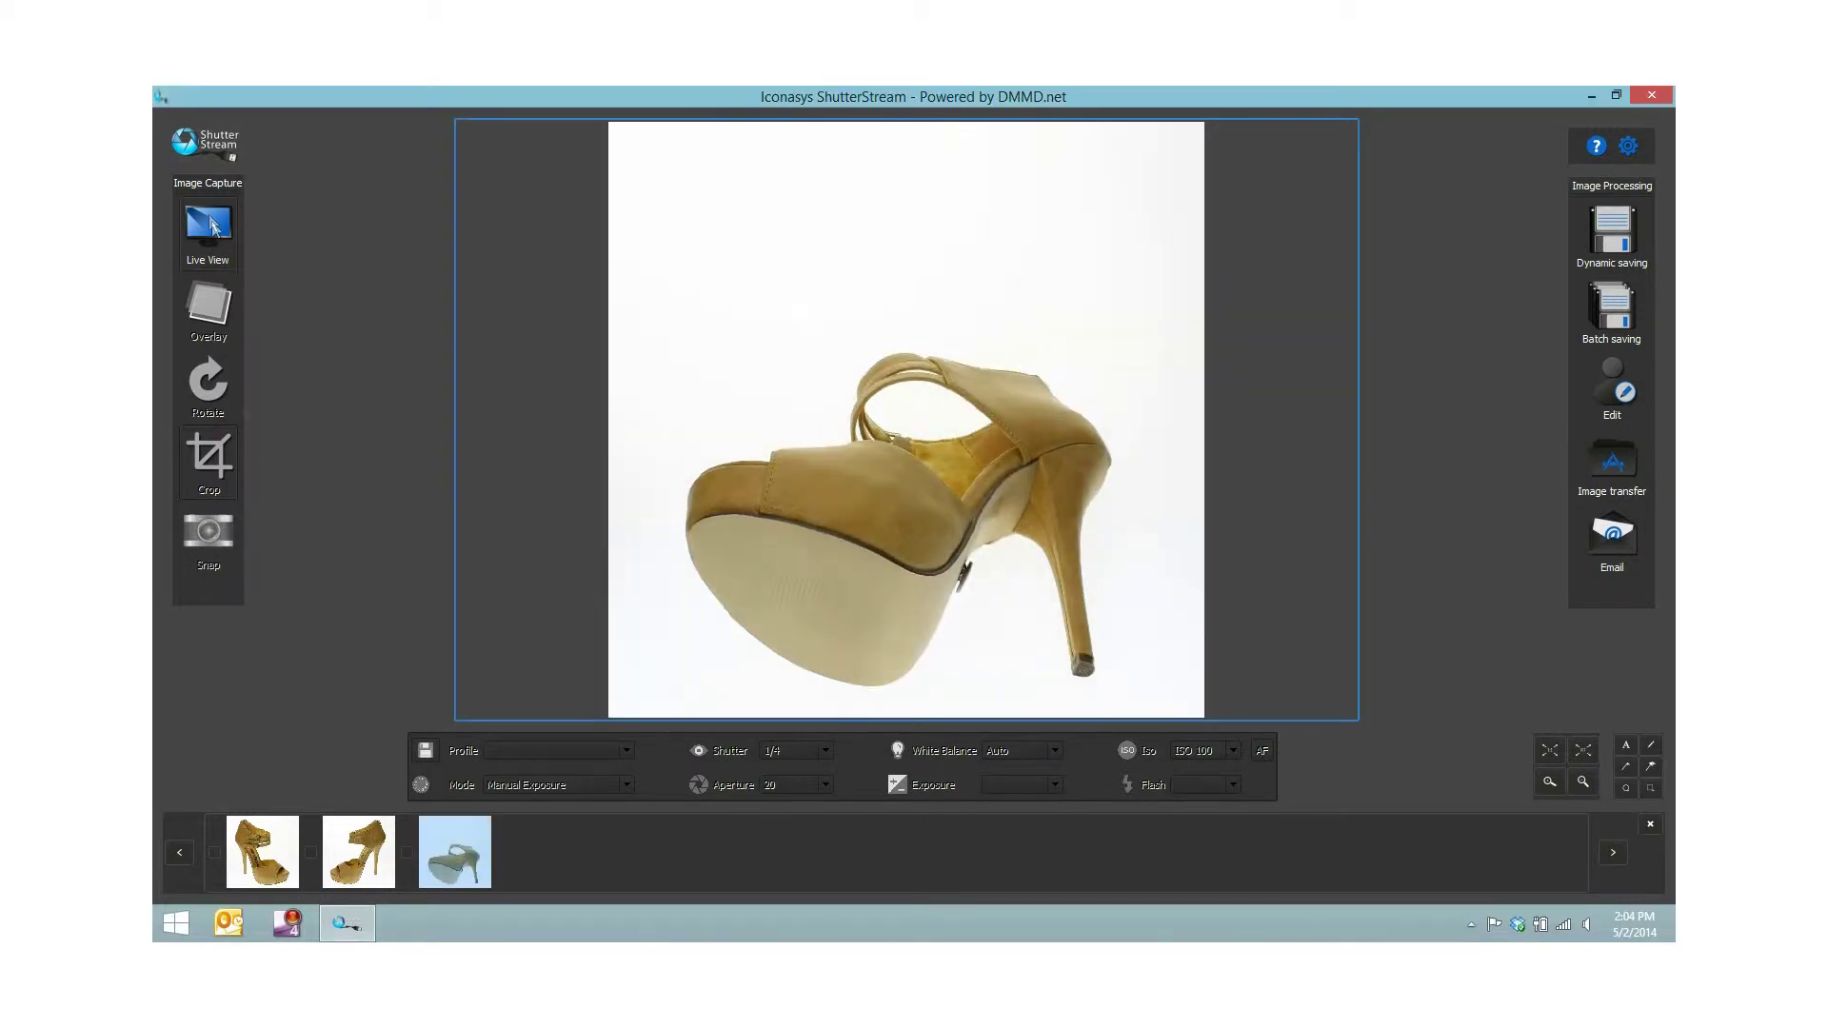
left_click(209, 223)
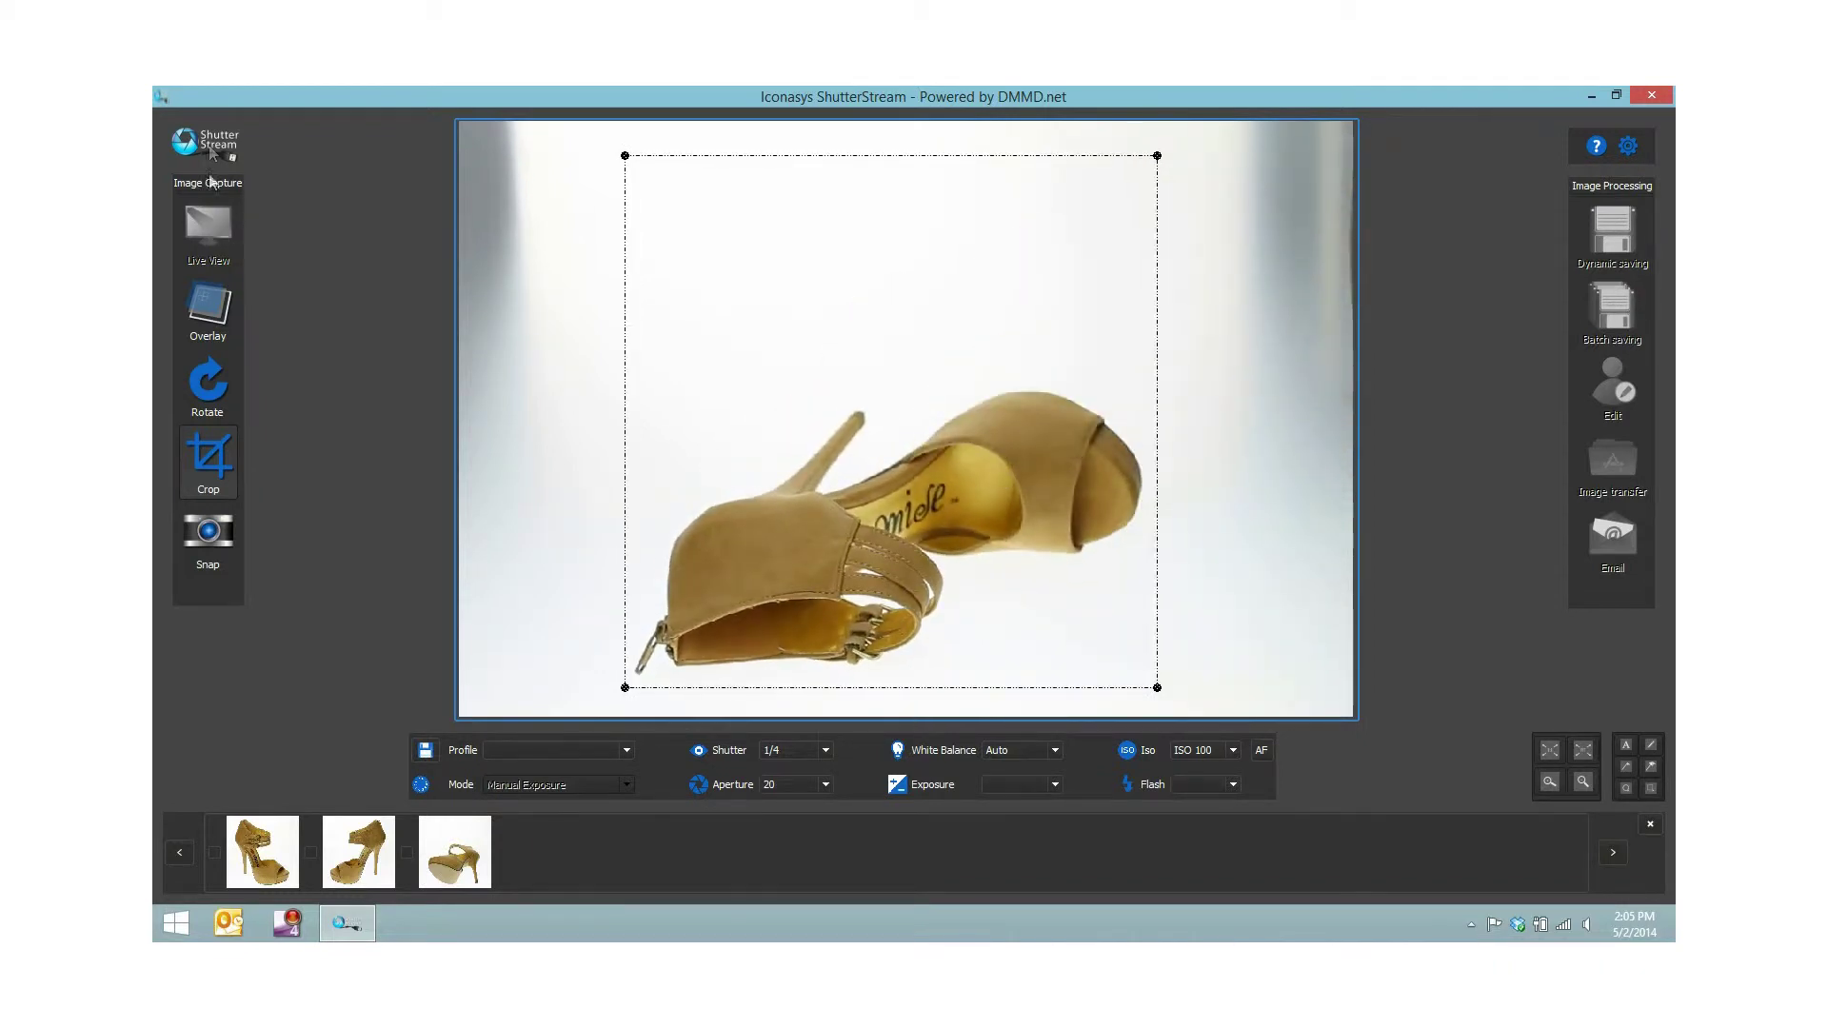
left_click(221, 554)
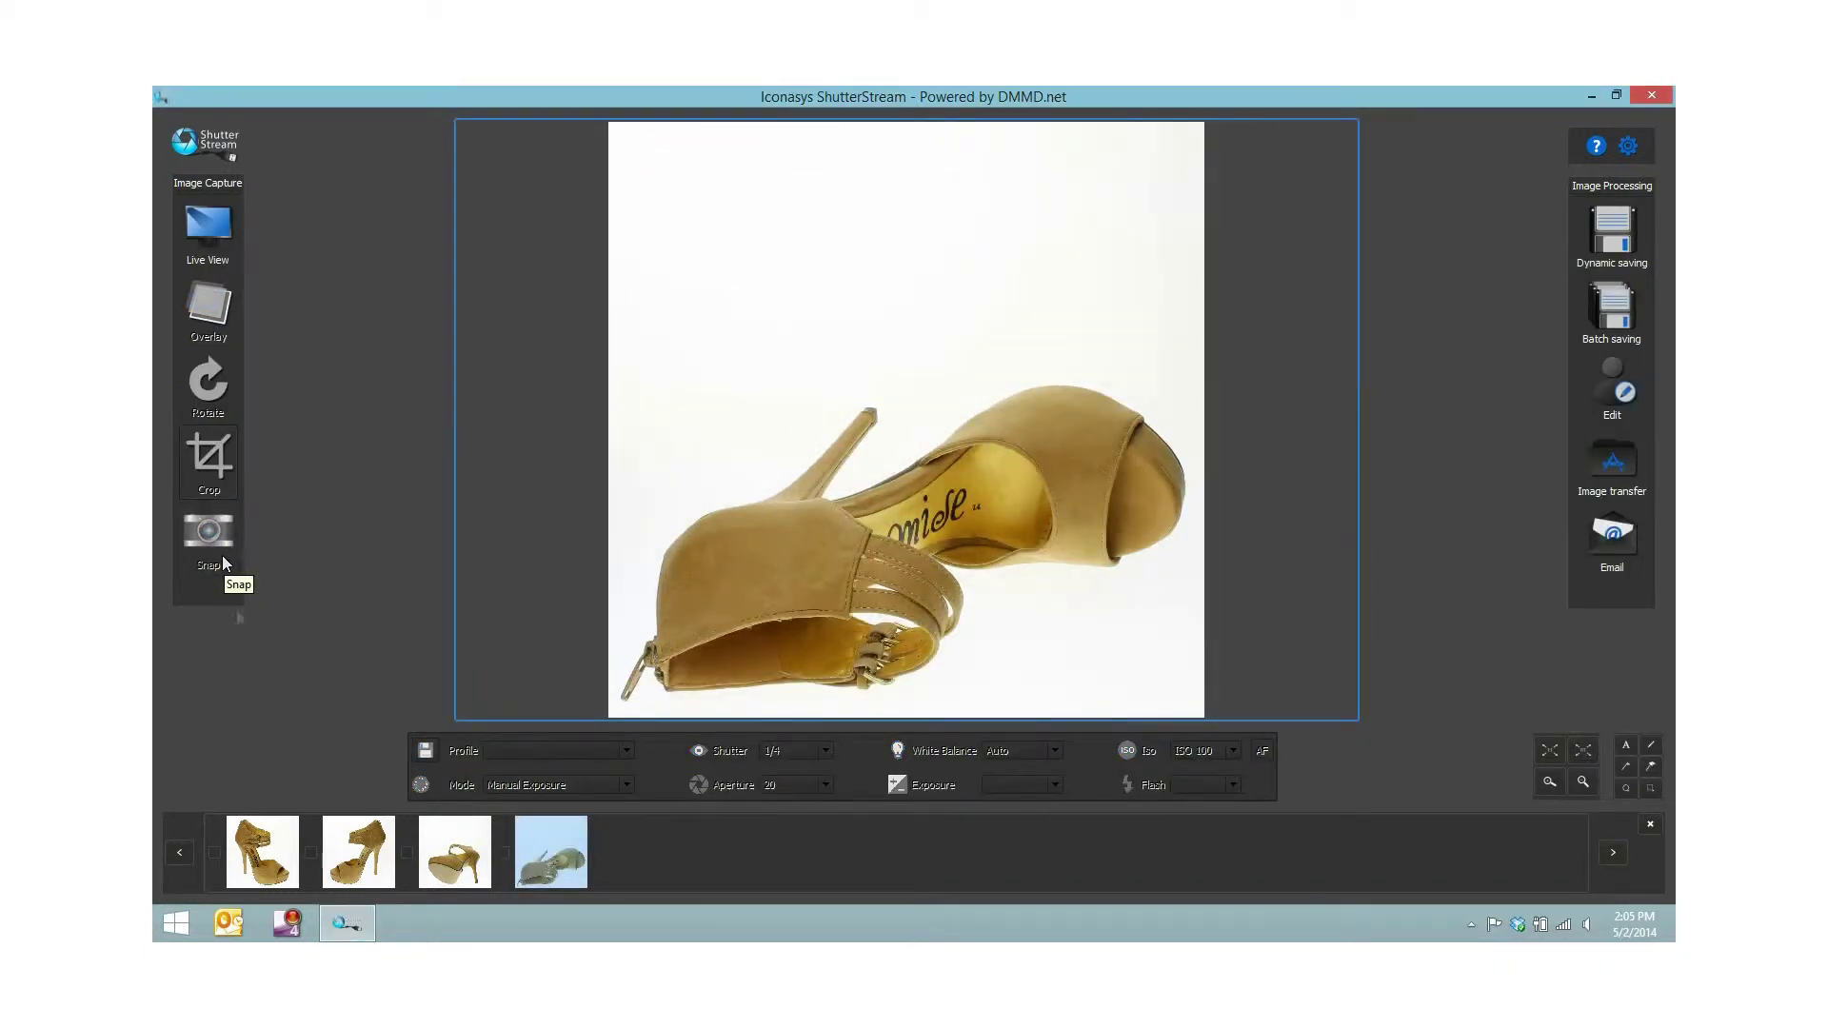
Review the third, second and then first photos in the image strip
left_click(468, 872)
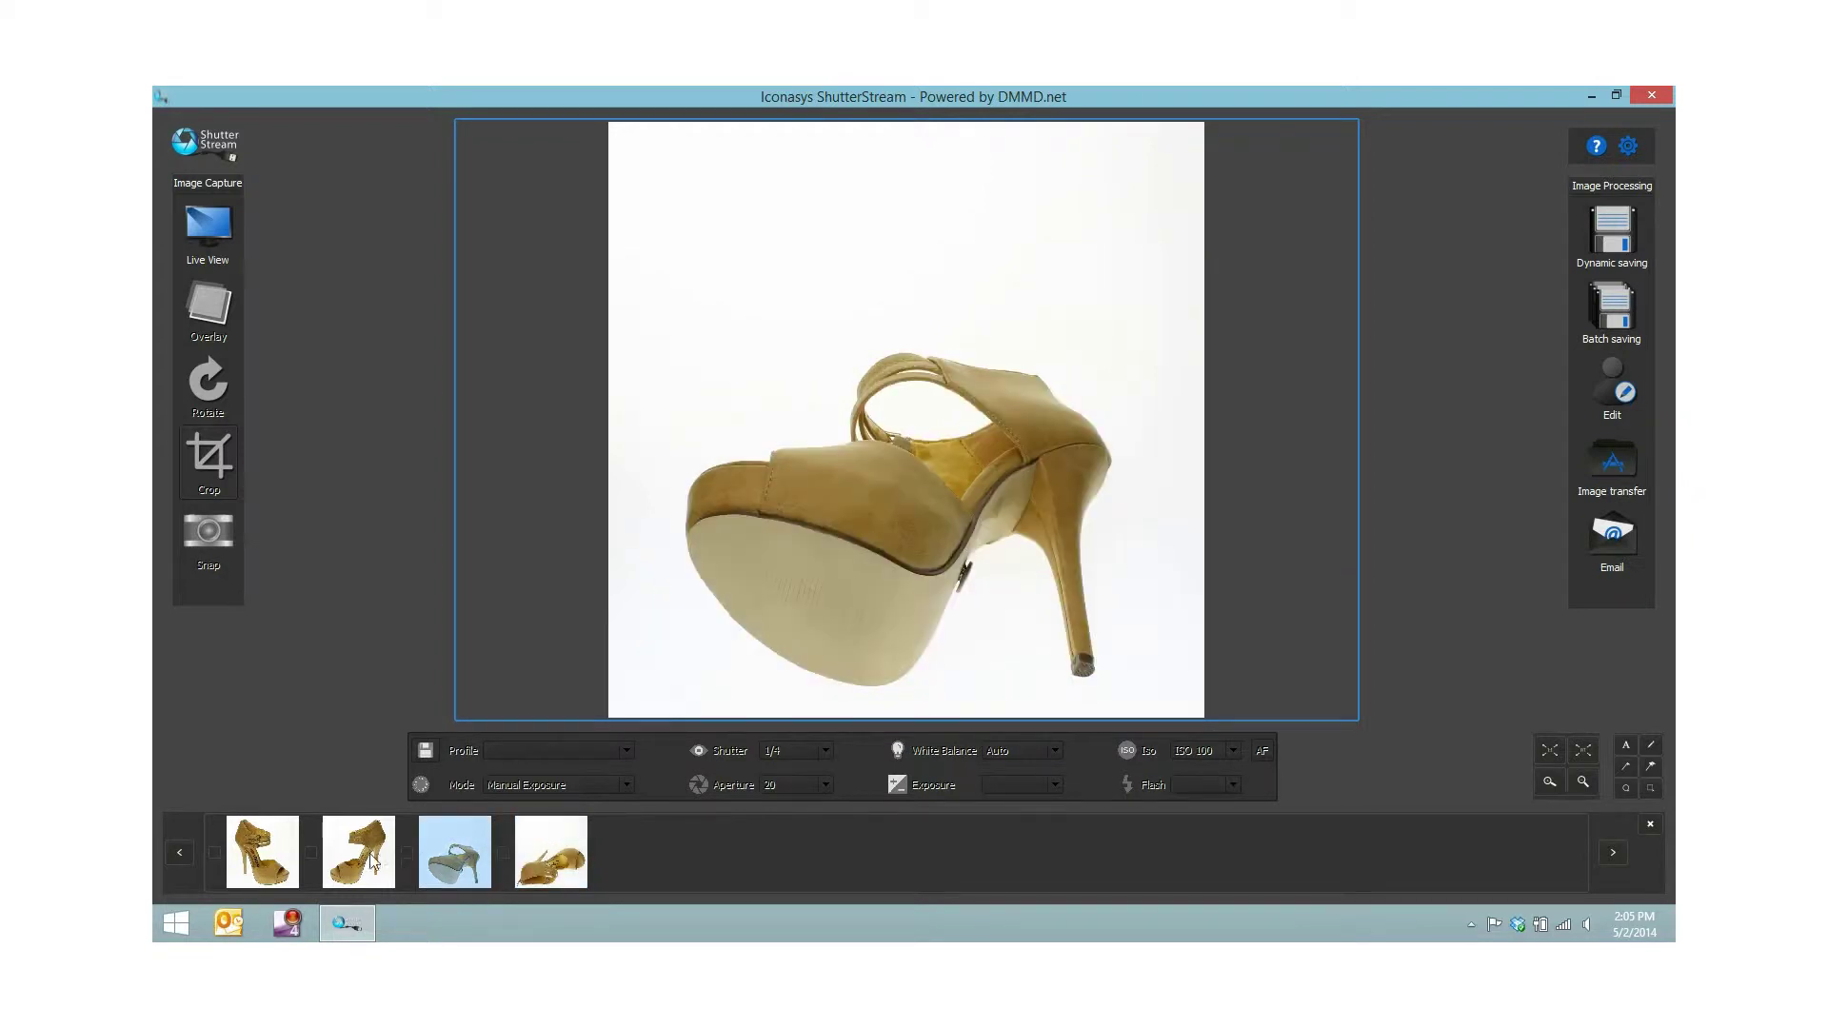
left_click(372, 857)
left_click(249, 864)
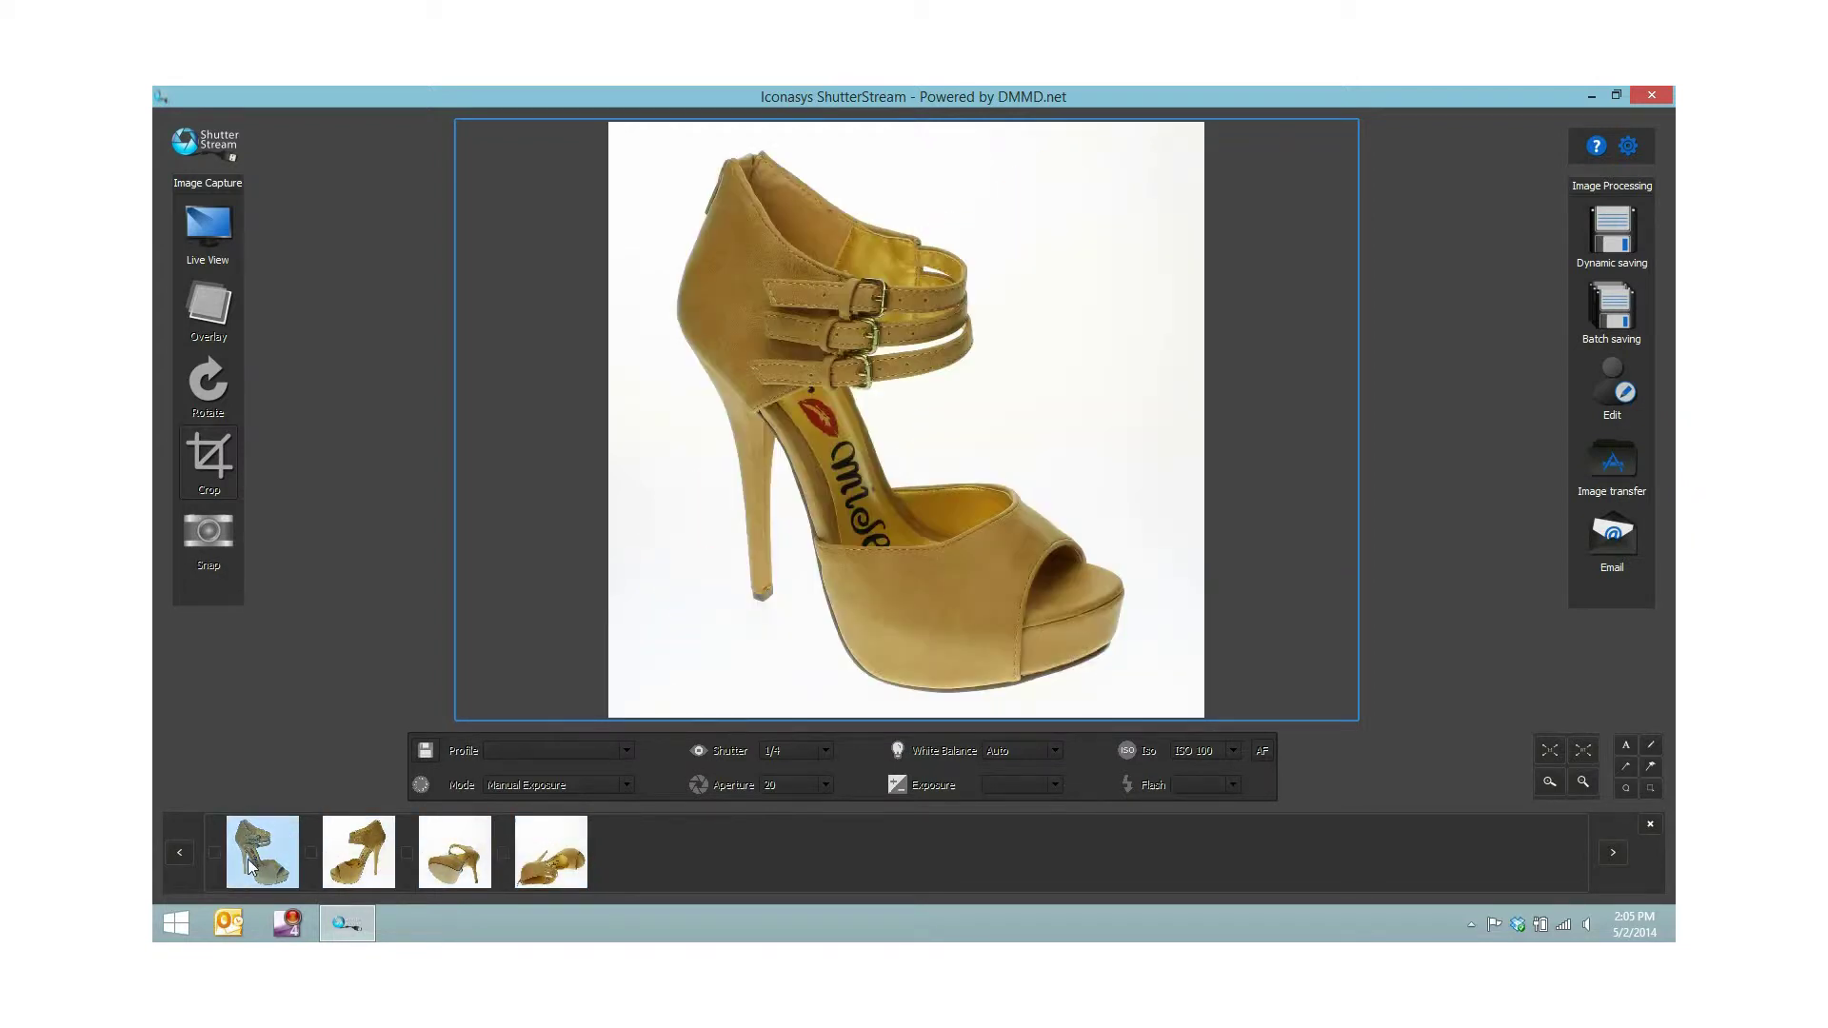
Tick all four sandal thumbnails for processing and turn on RGB pixel sampling in the editor
left_click(215, 852)
left_click(501, 853, "shift")
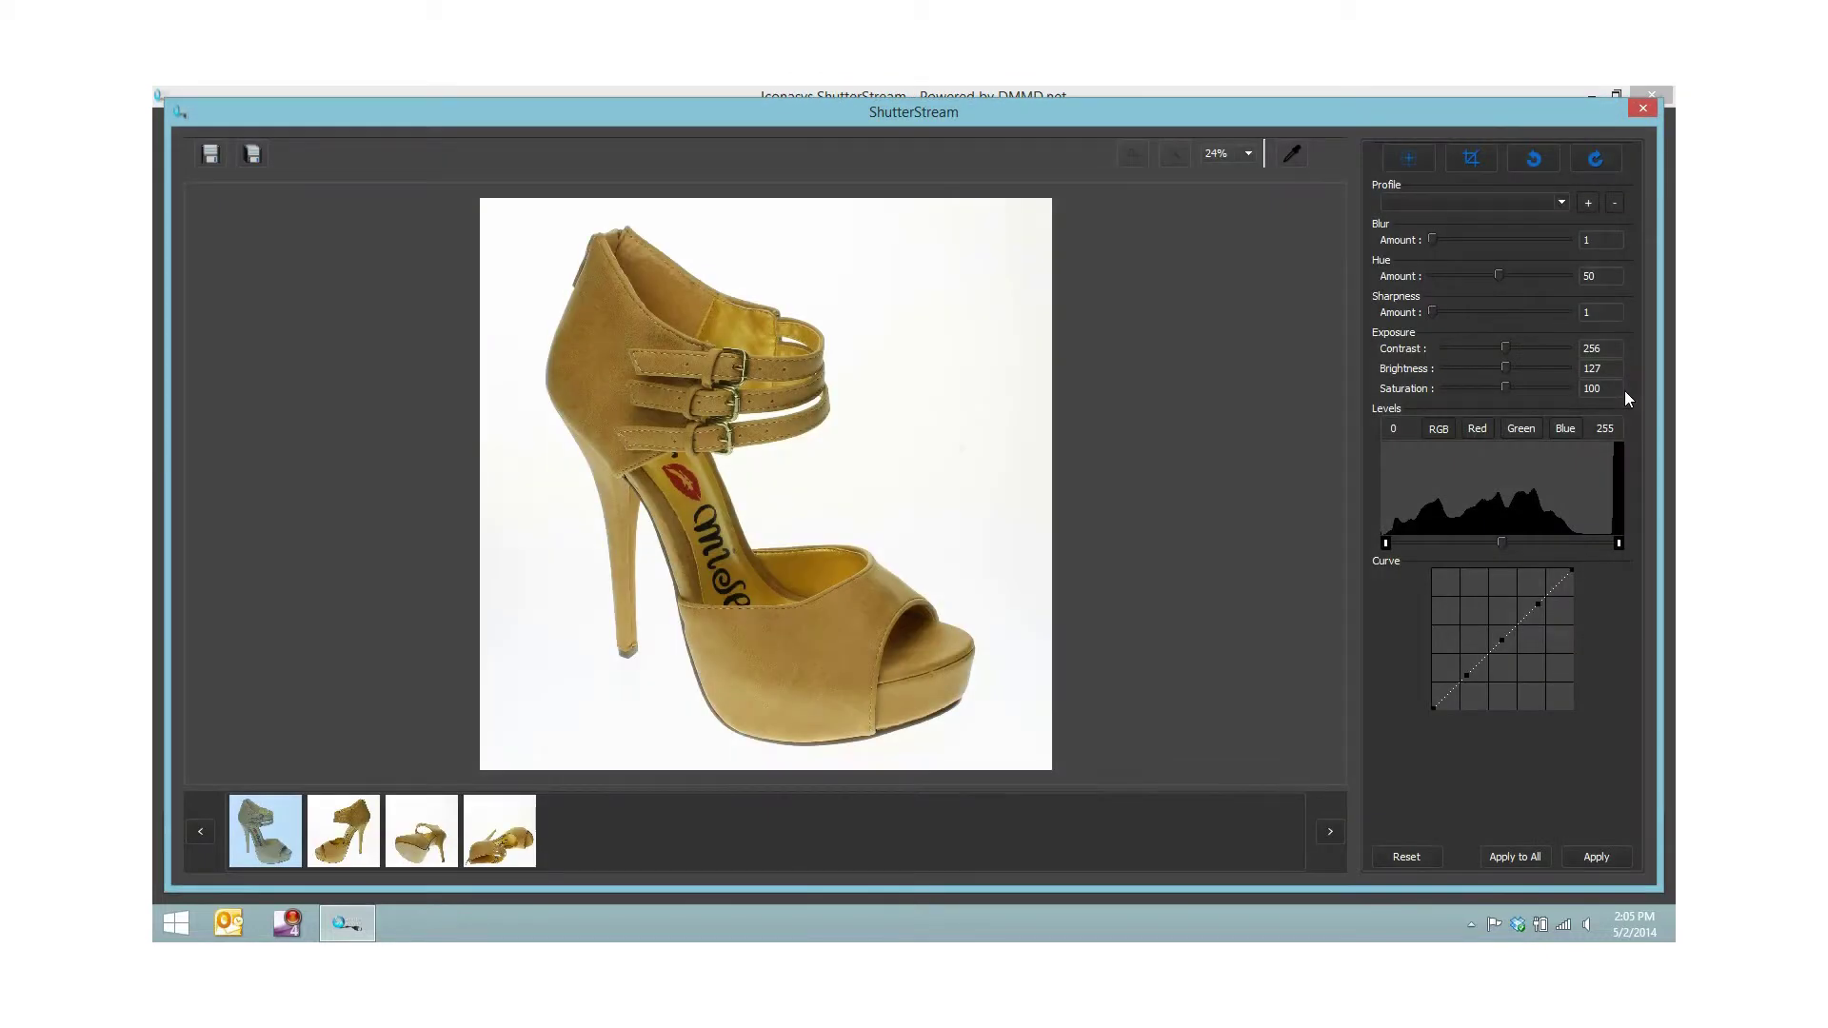
left_click(1292, 154)
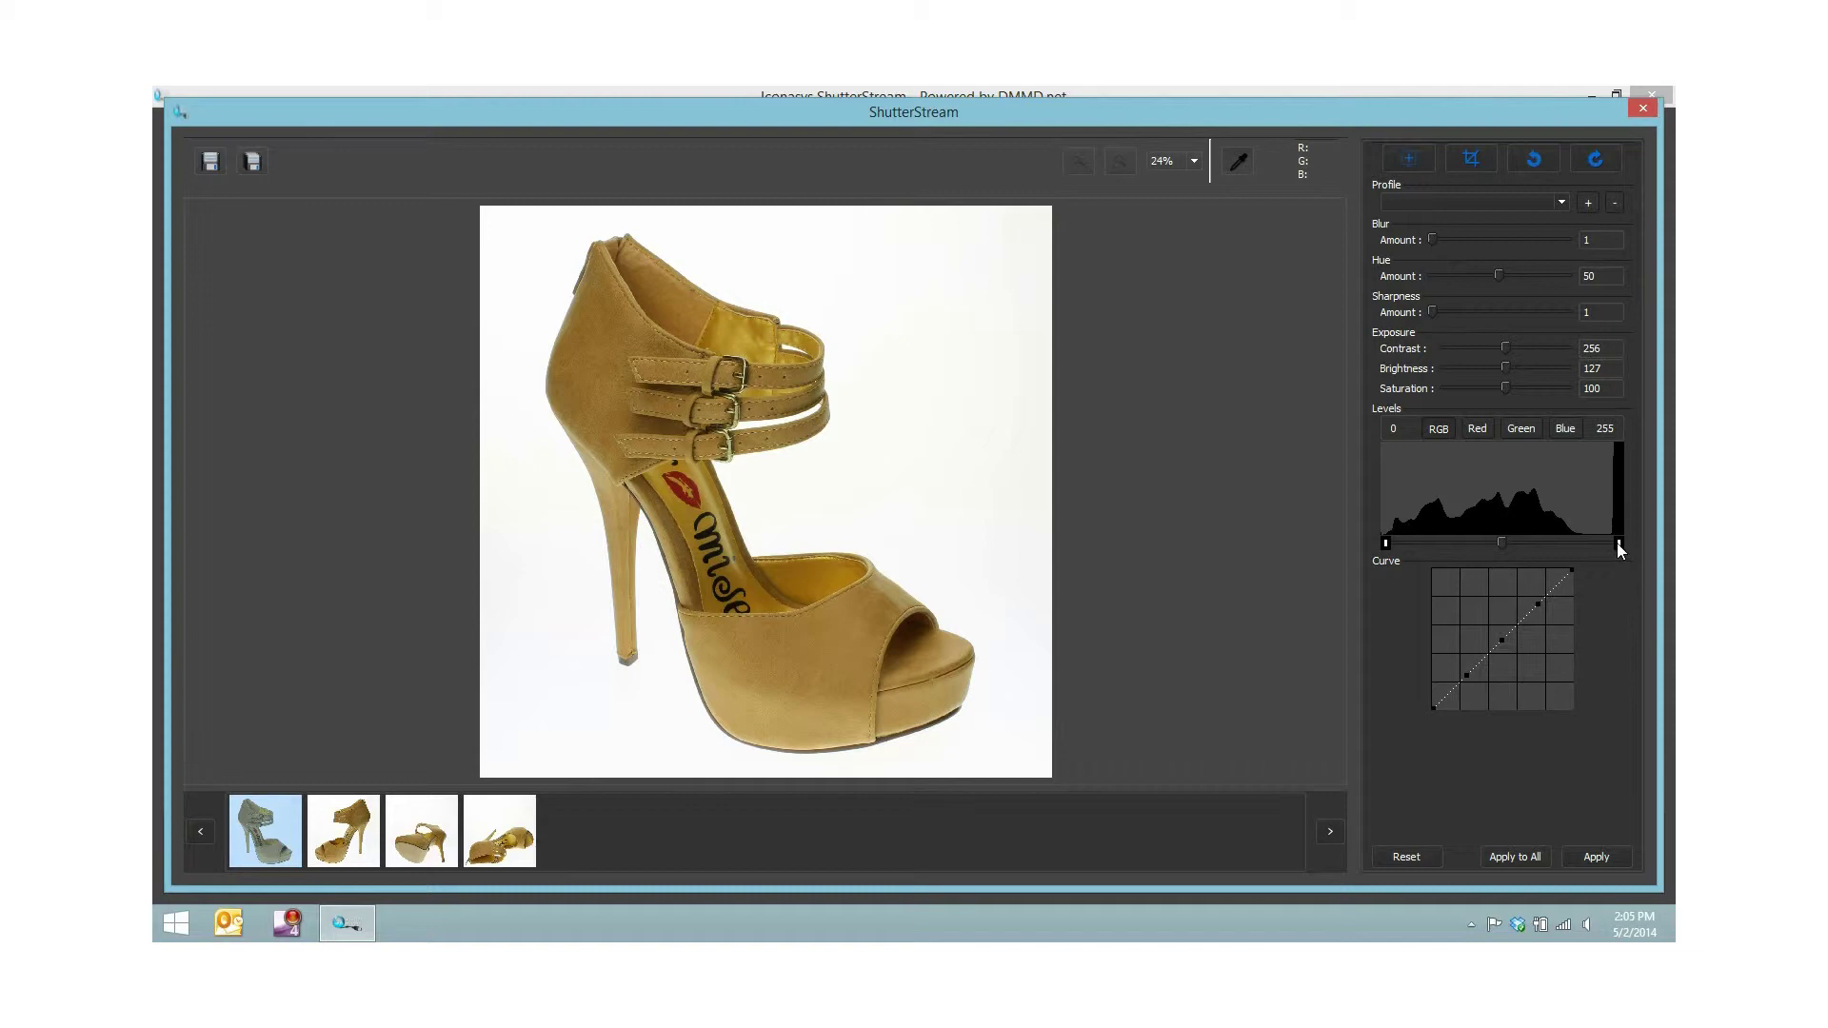
Lower the Levels white point, set sharpness to 2, and apply both edits to all four photos
left_click_drag(1617, 544, 1609, 543)
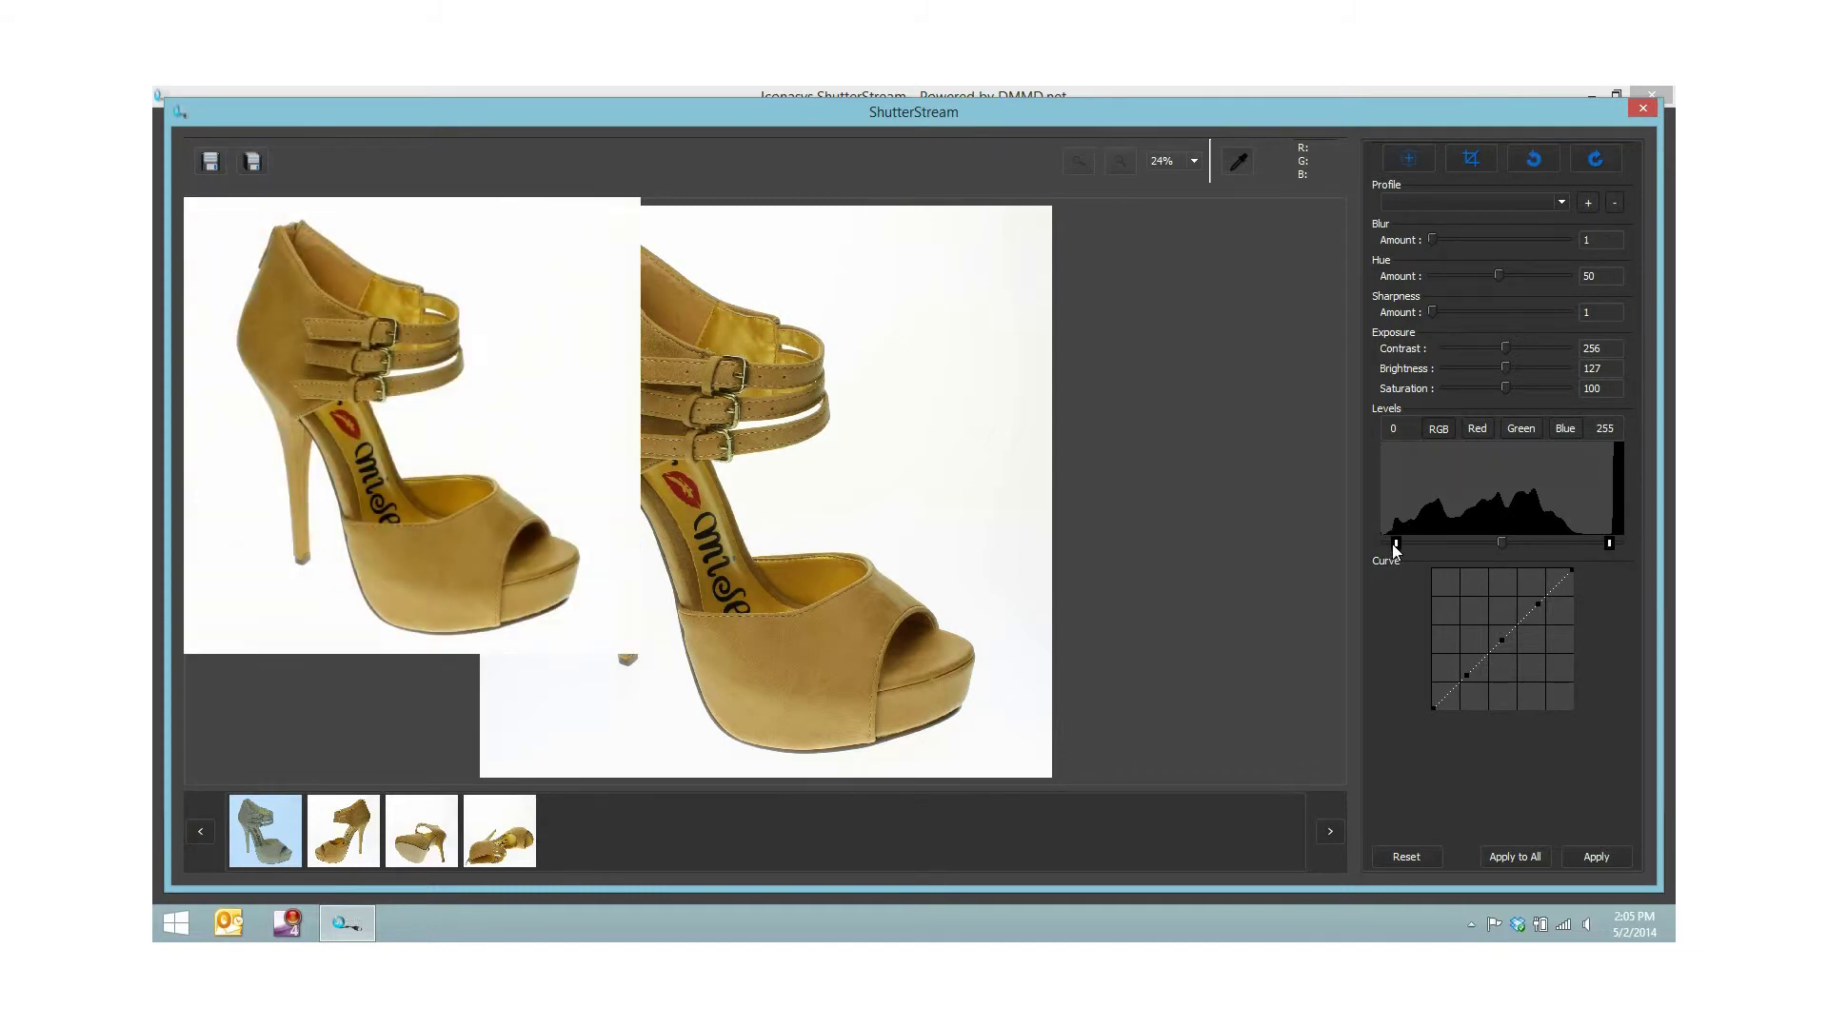
left_click_drag(1435, 313, 1437, 312)
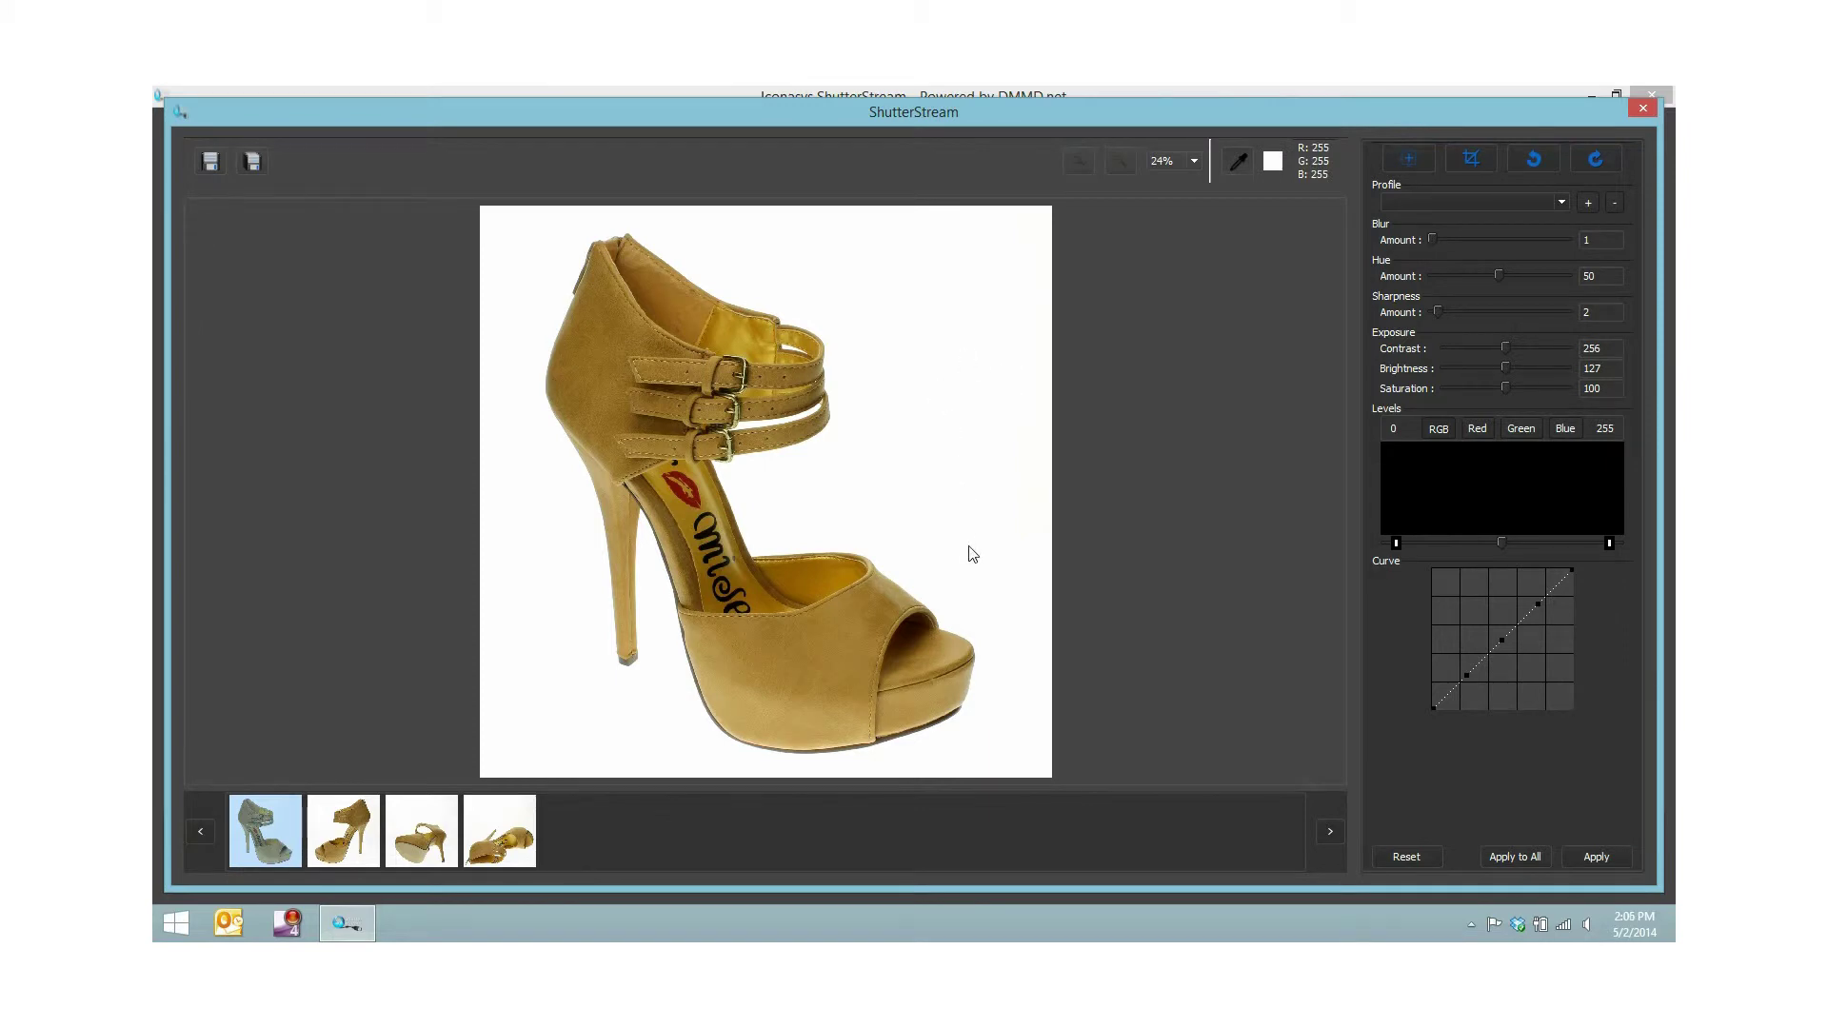
left_click(1517, 855)
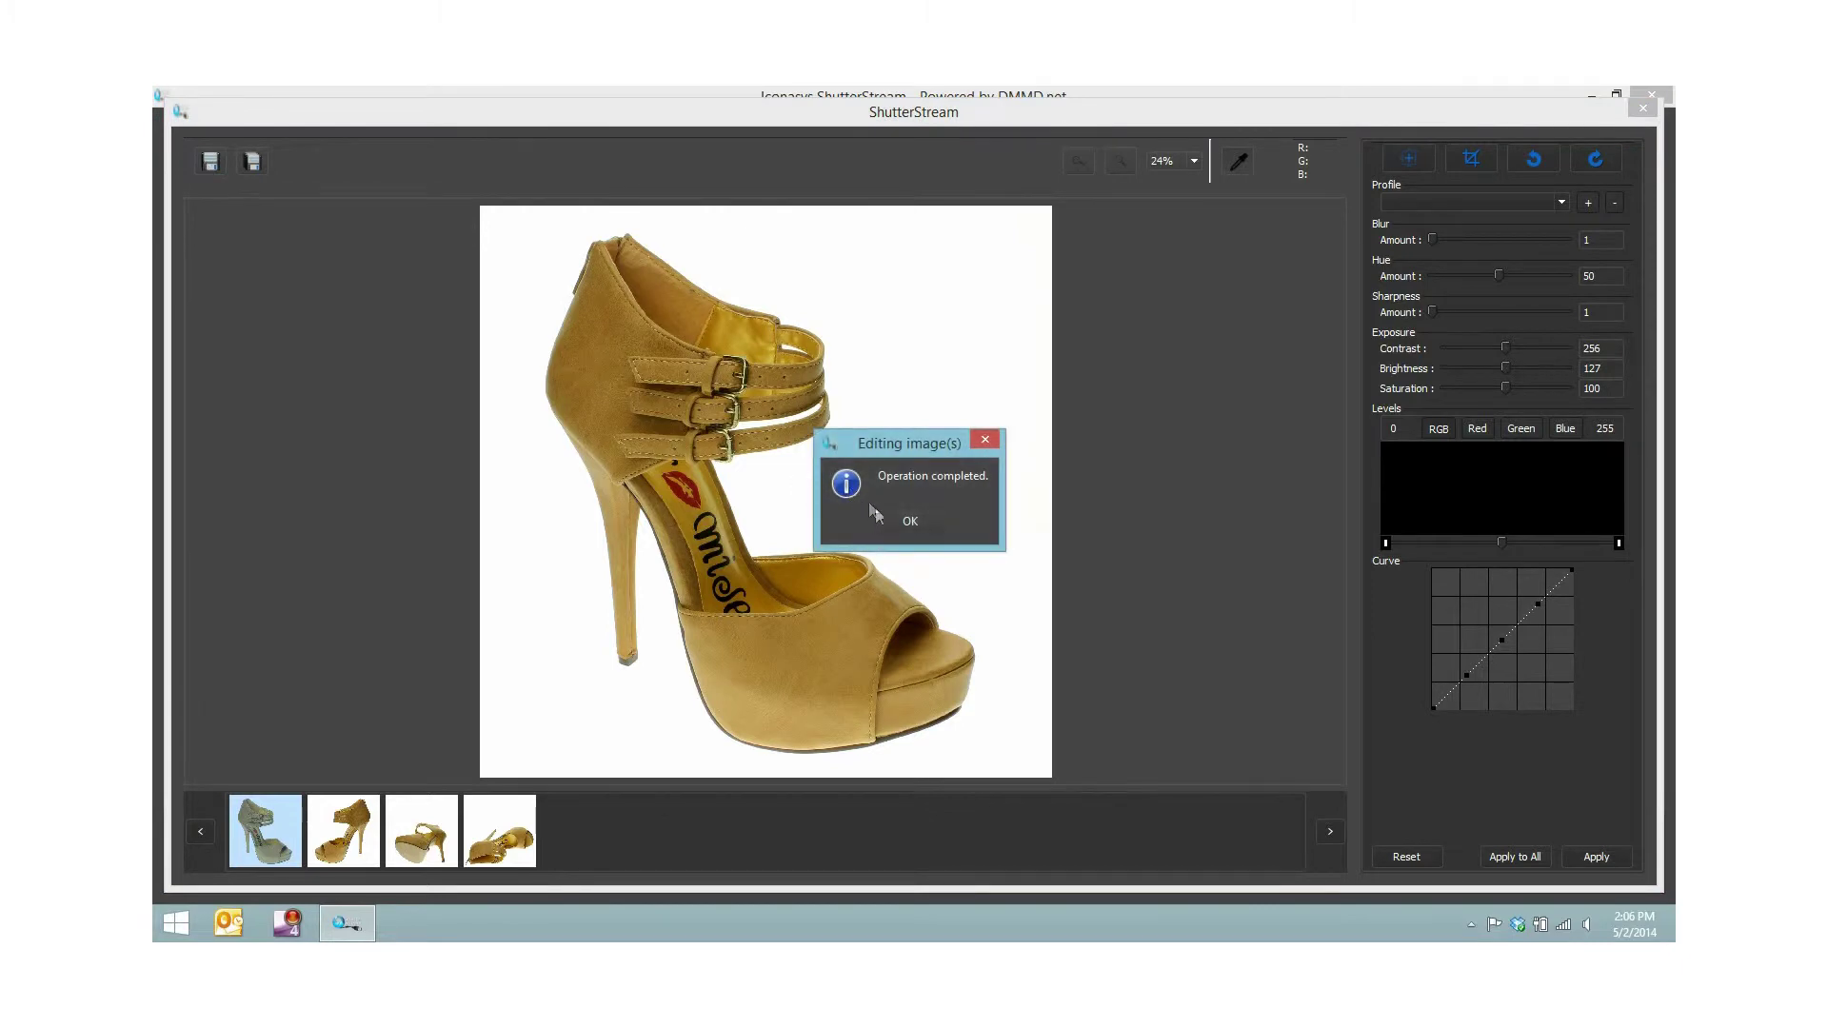
Dismiss the 'Operation completed' notice after editing
left_click(900, 521)
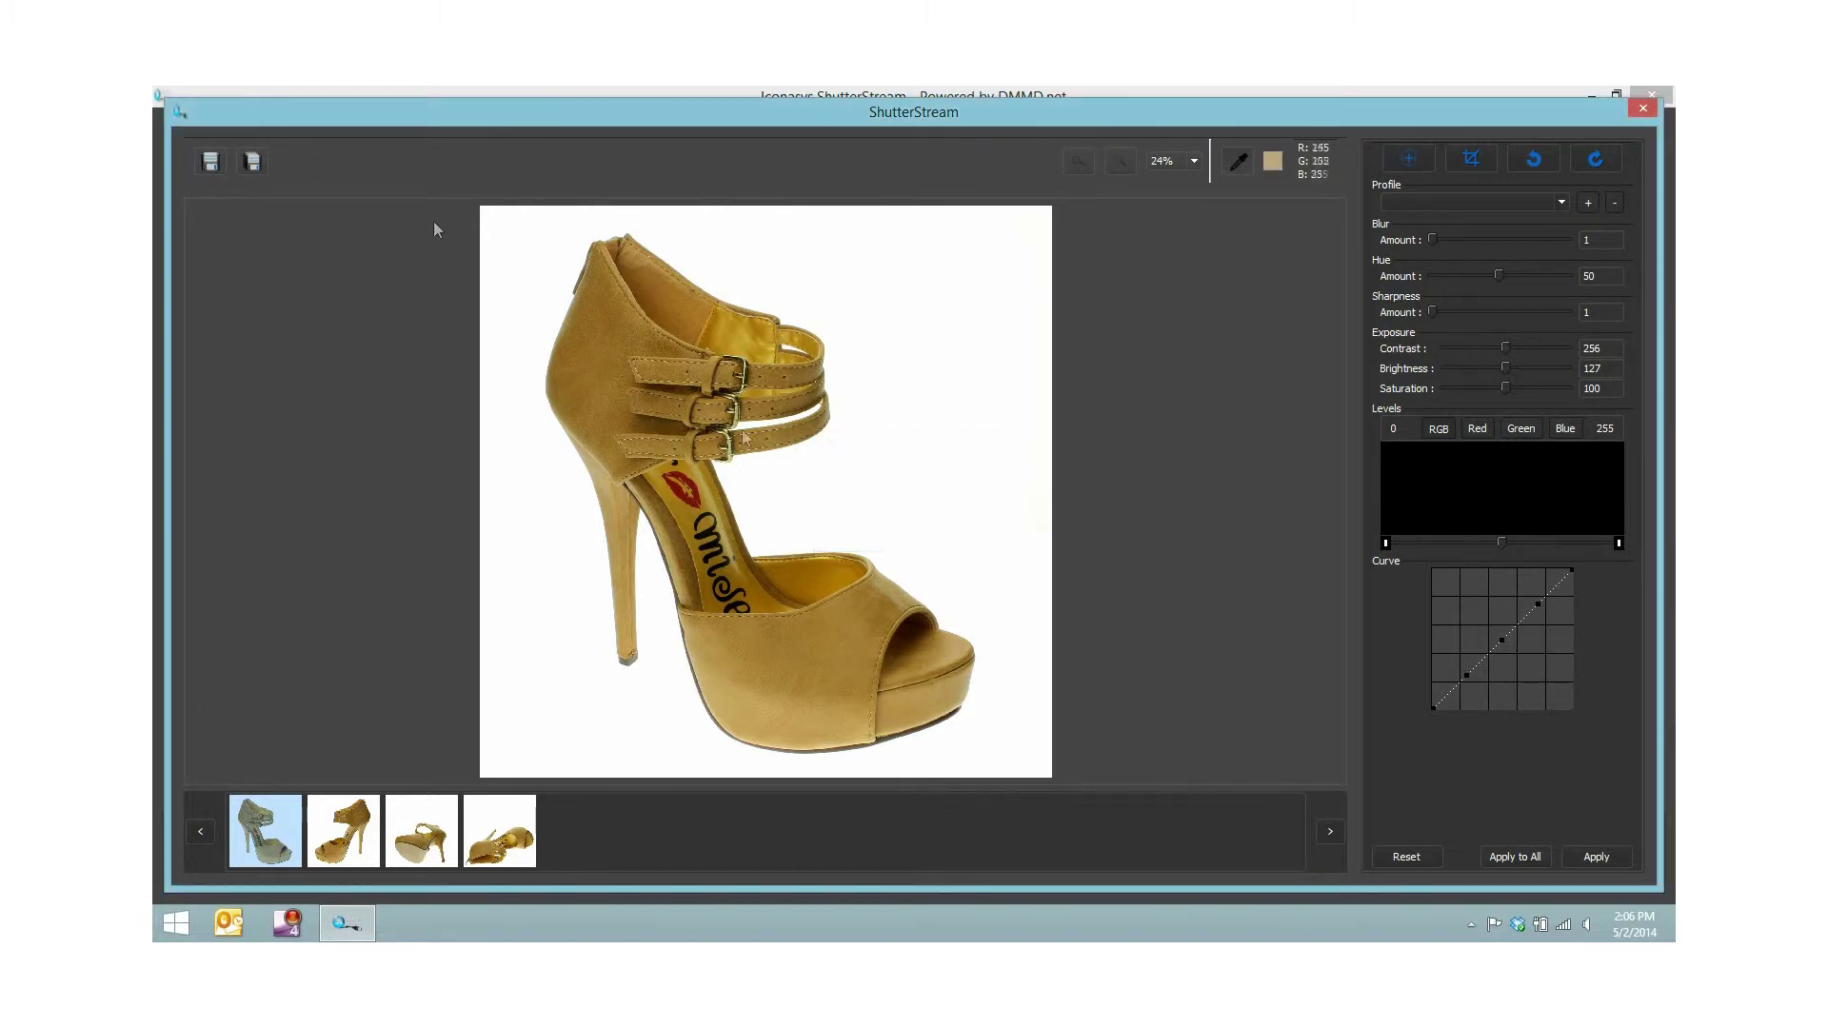
Open Dynamic Save and enter 'Shoe-' as the master file name
left_click(211, 162)
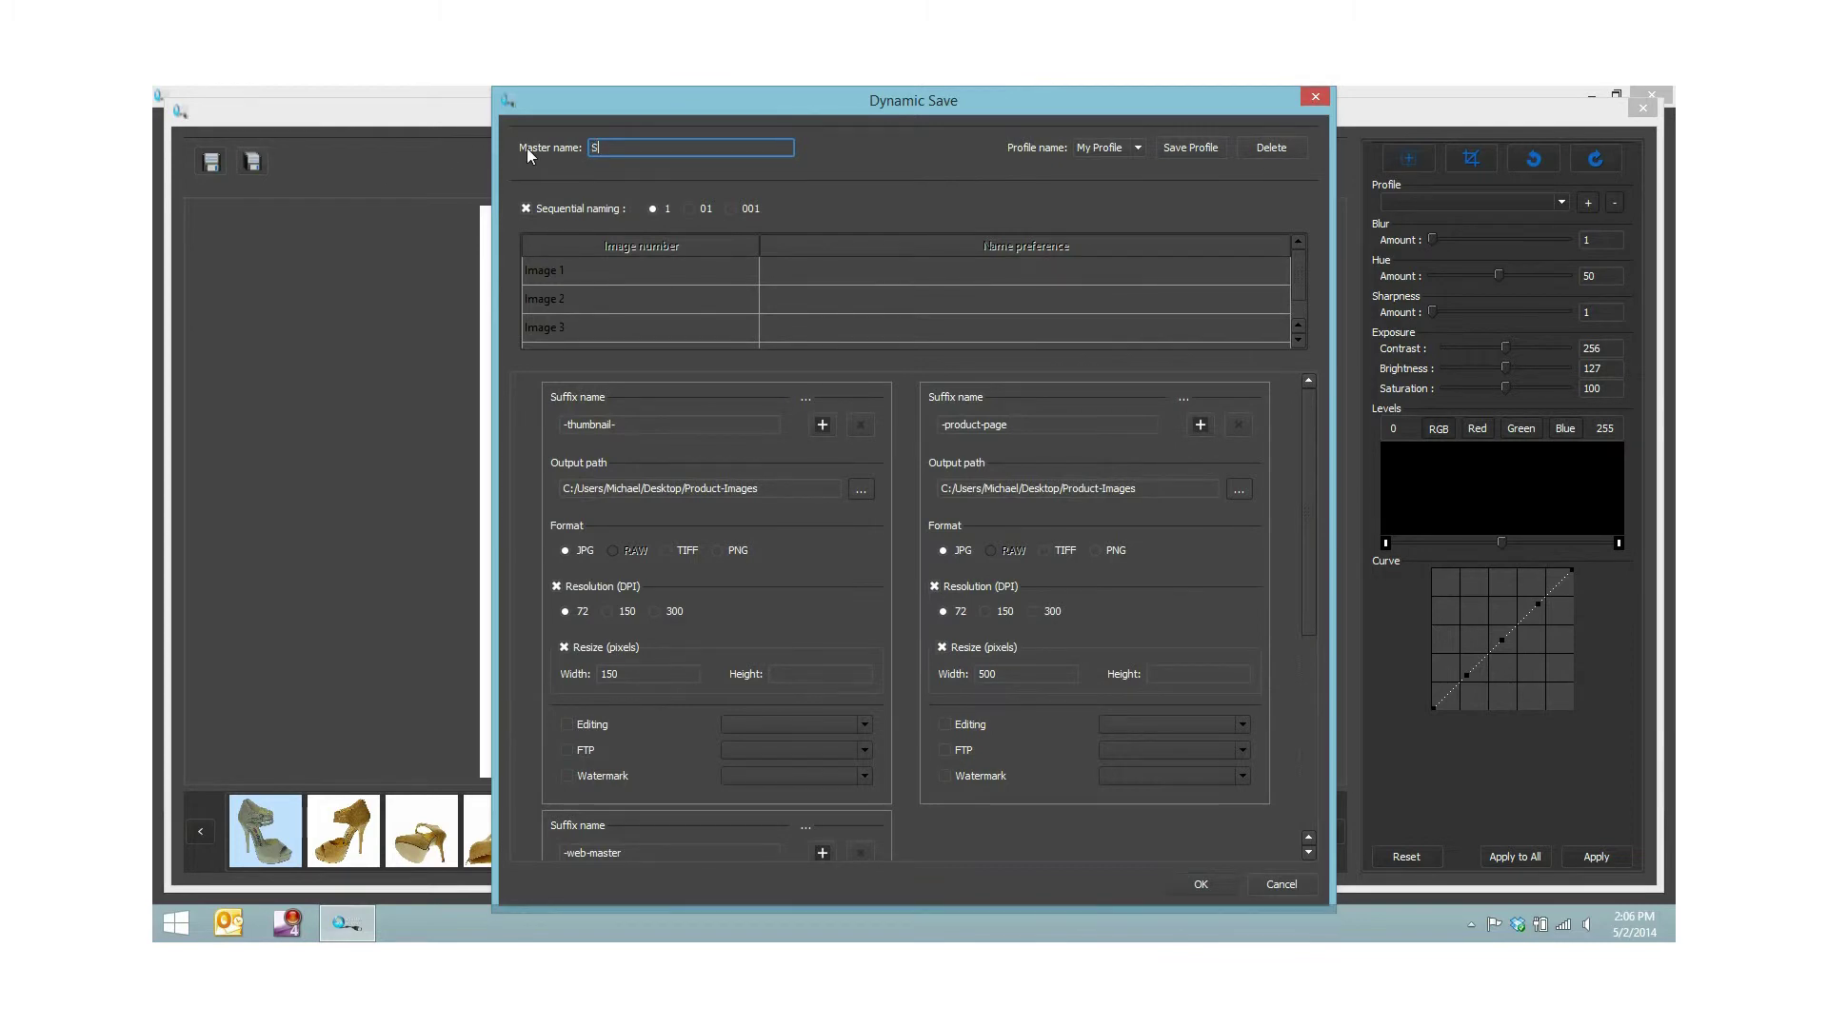
type("Shoe-")
left_click_drag(798, 107, 879, 107)
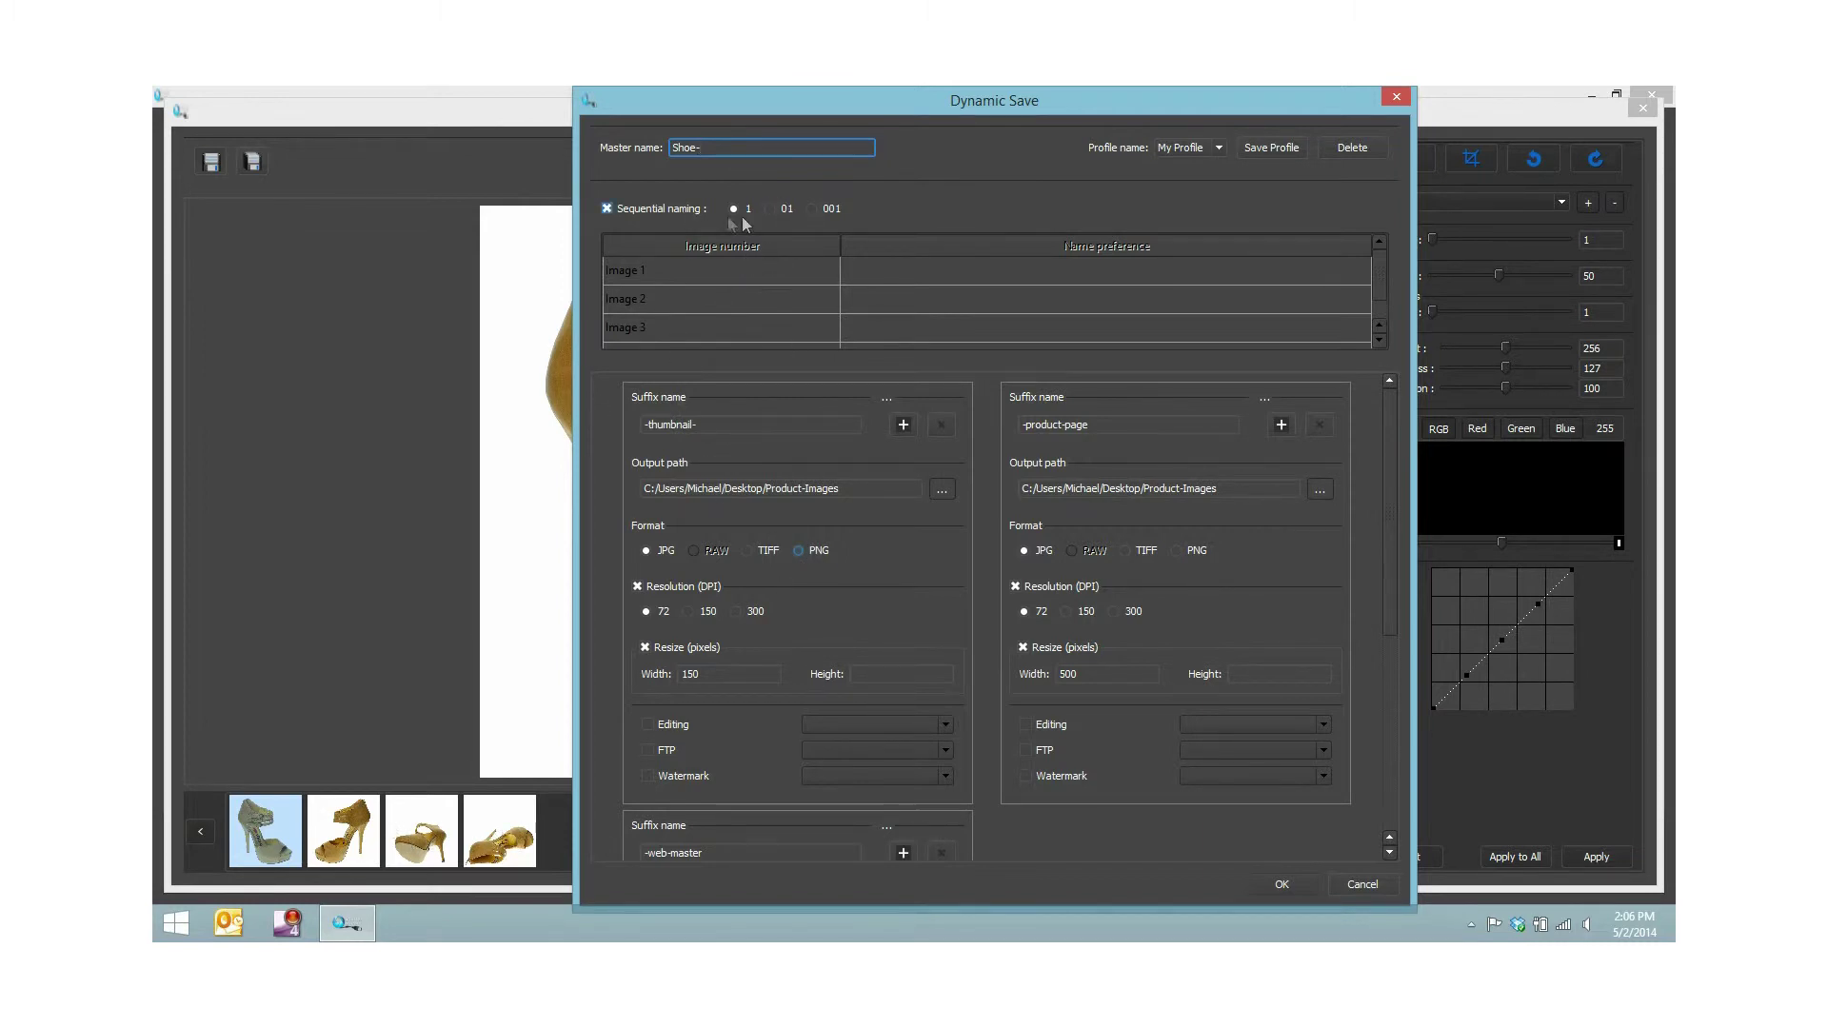
Uncheck sequential naming and enter side, back, bottom and top as the four image names
left_click(606, 209)
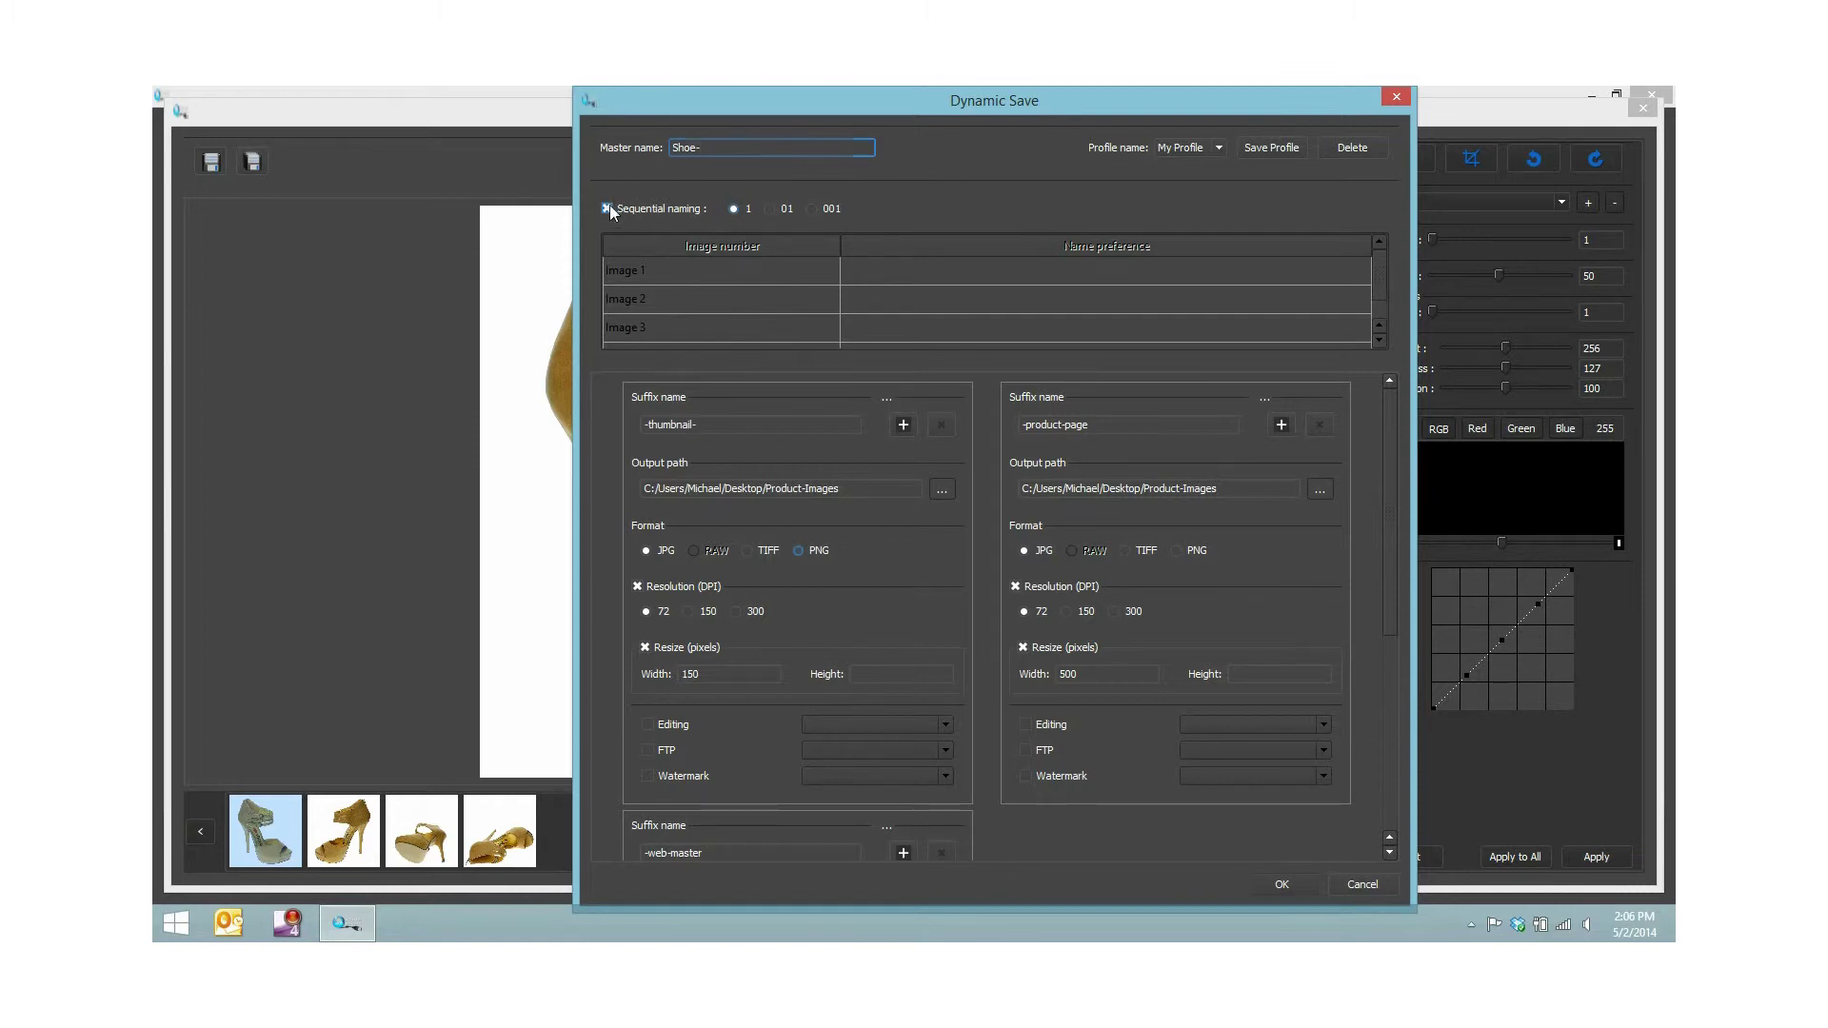
double_click(887, 270)
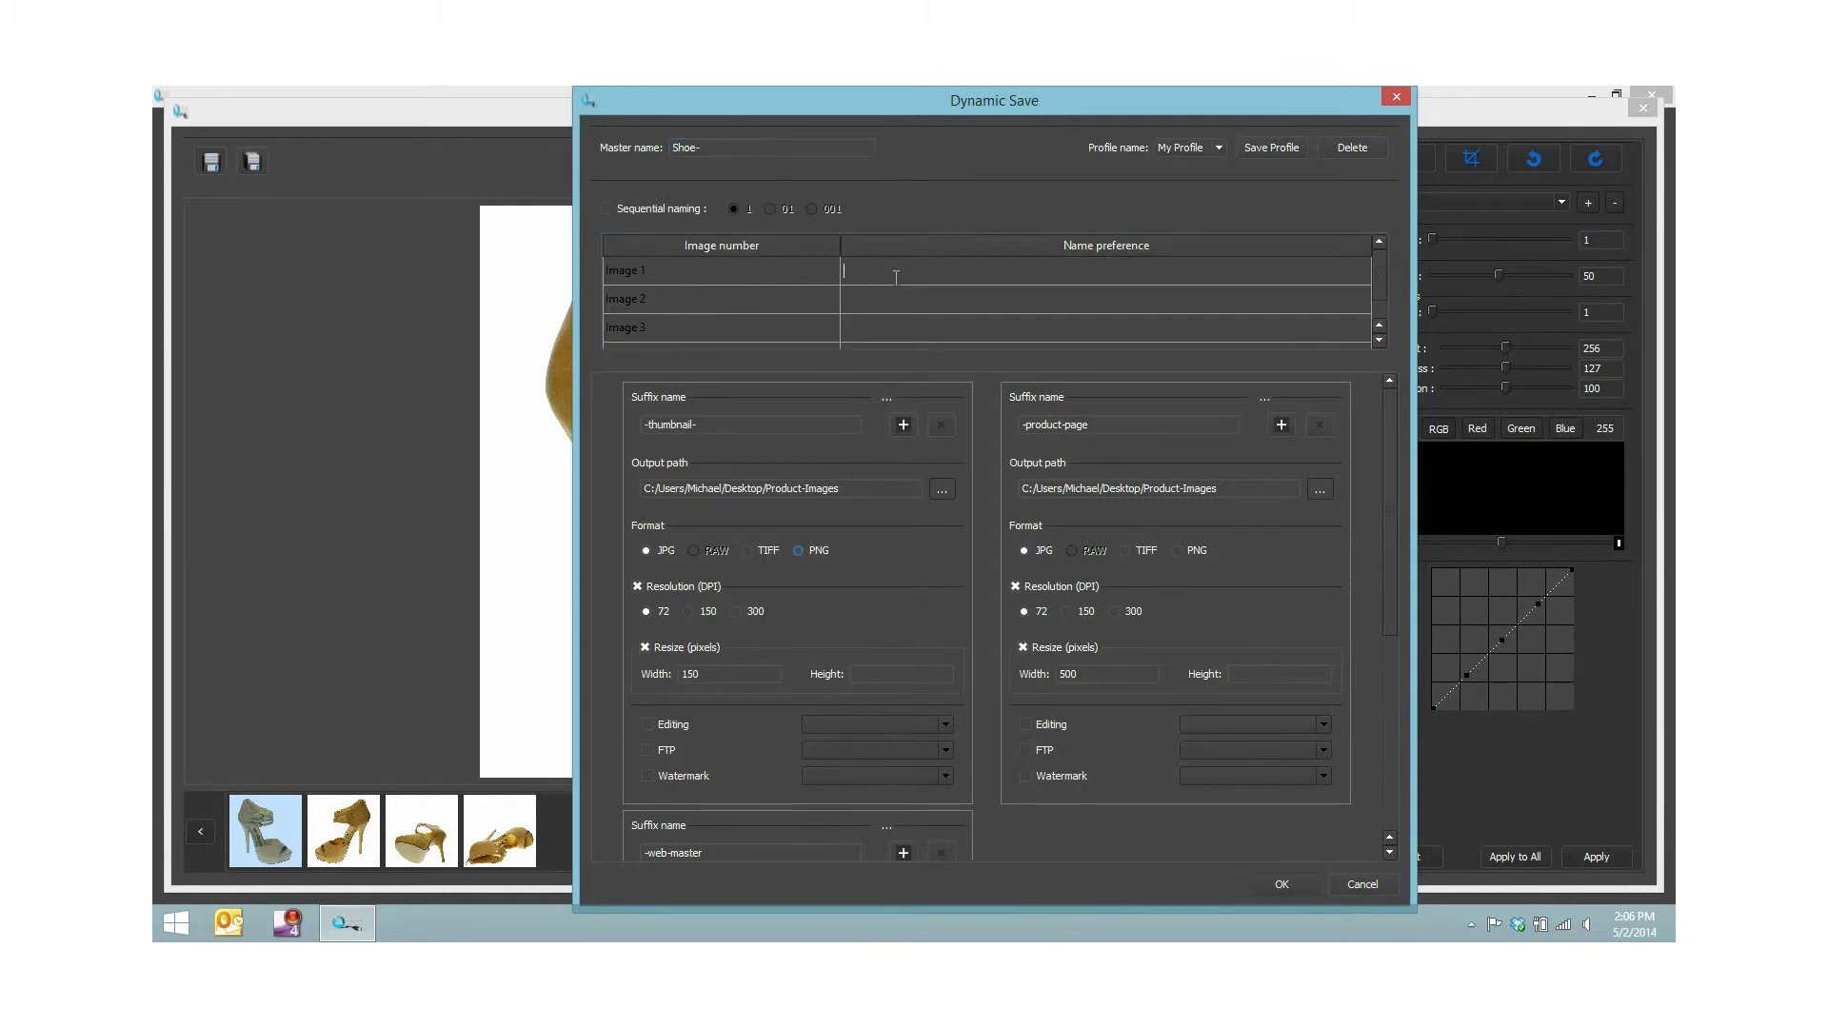
type("side")
left_click(889, 301)
double_click(886, 301)
left_click(855, 325)
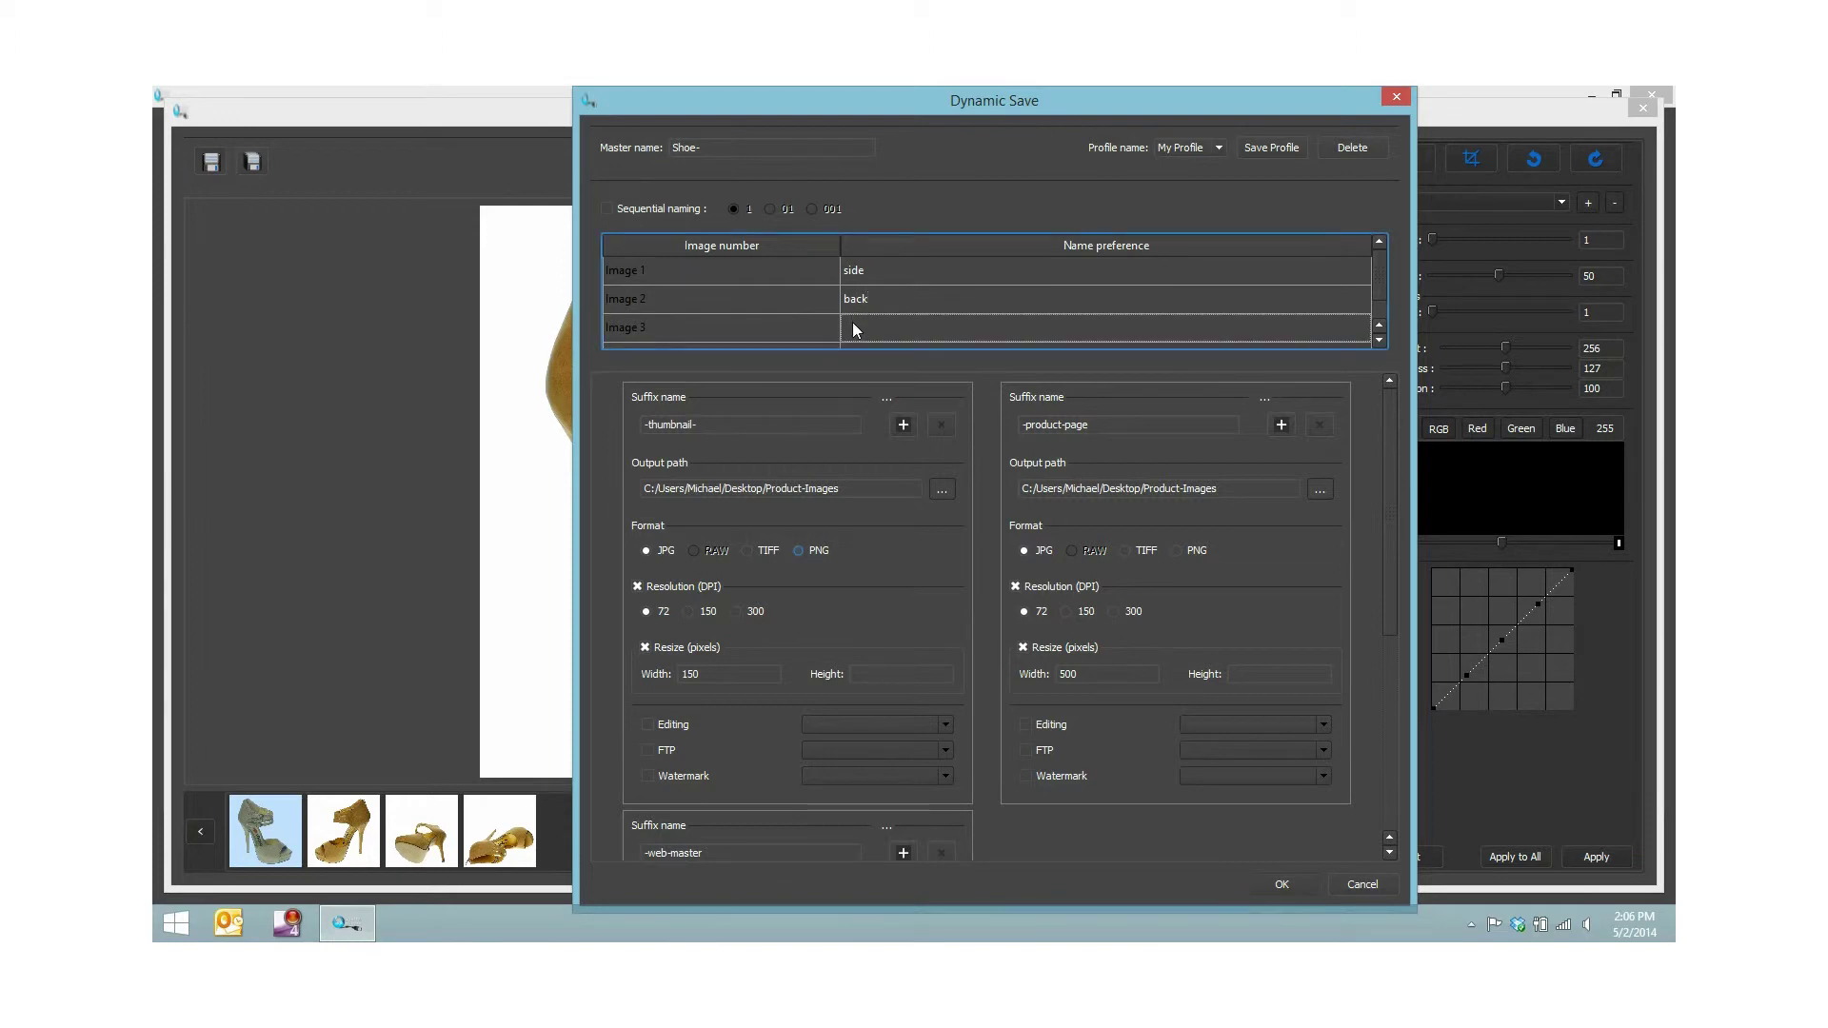
double_click(855, 325)
type("bottom")
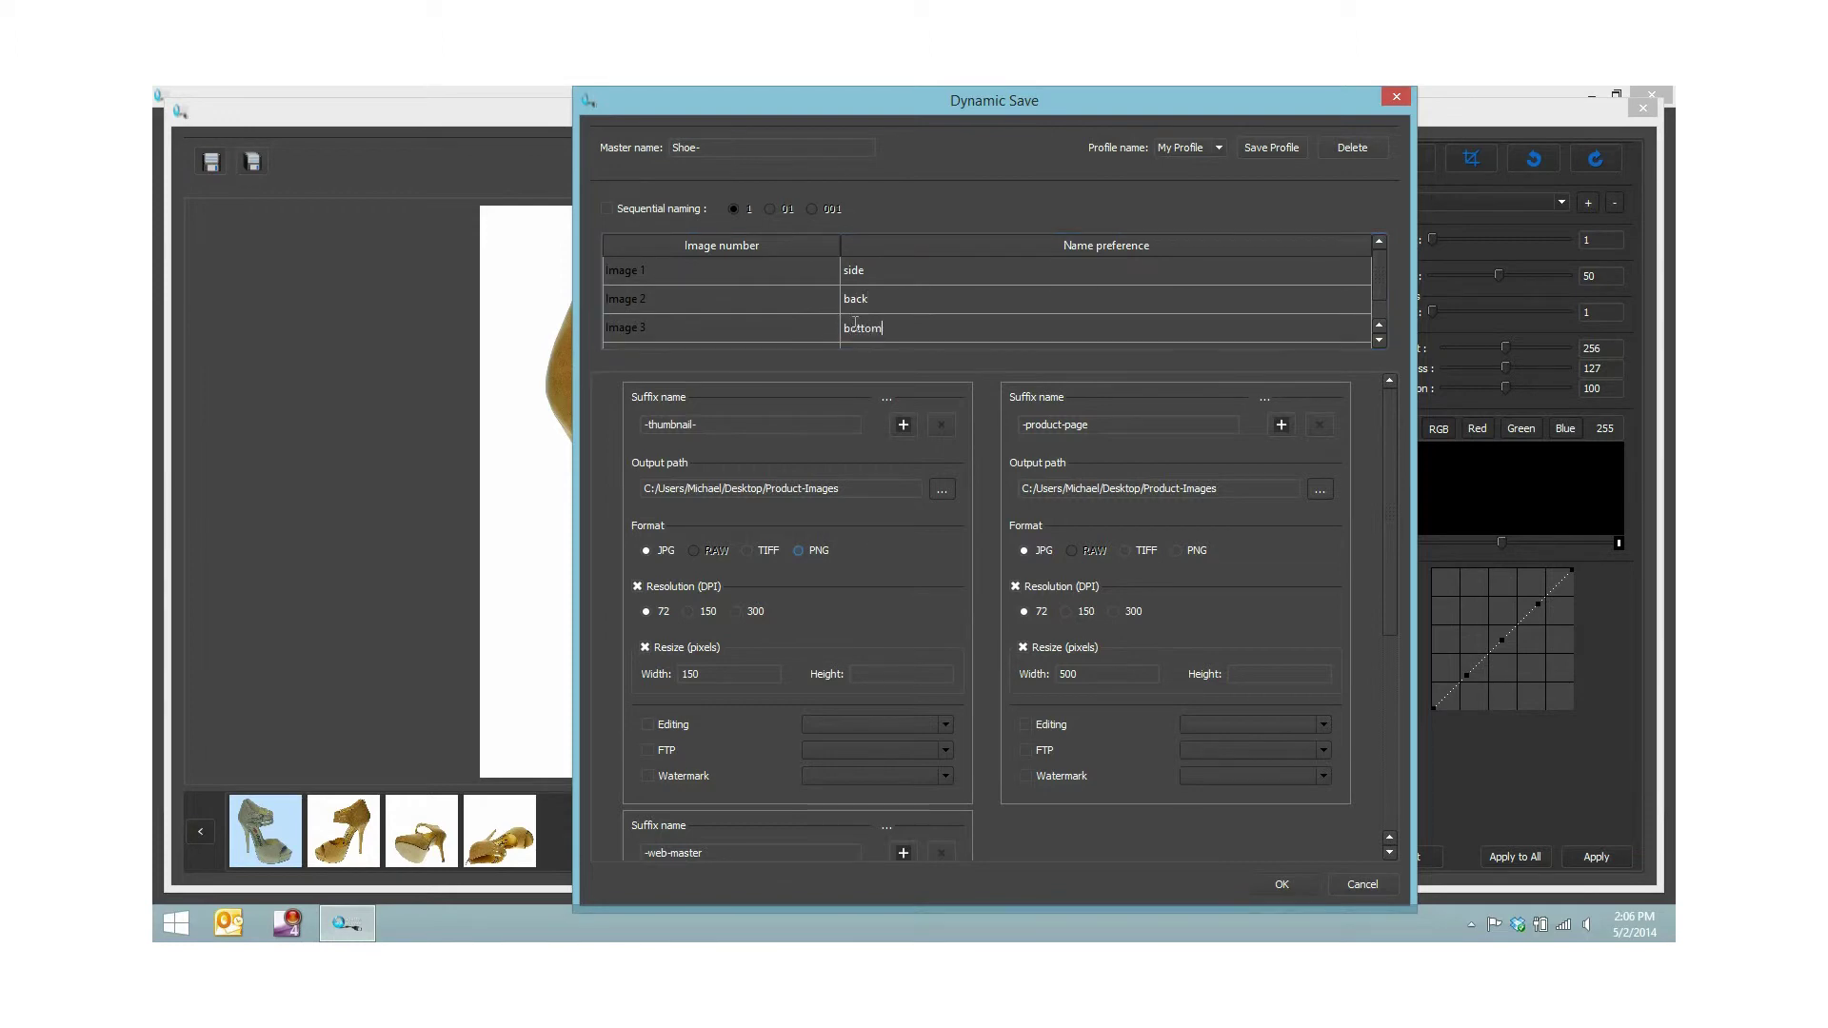
left_click(899, 344)
double_click(877, 333)
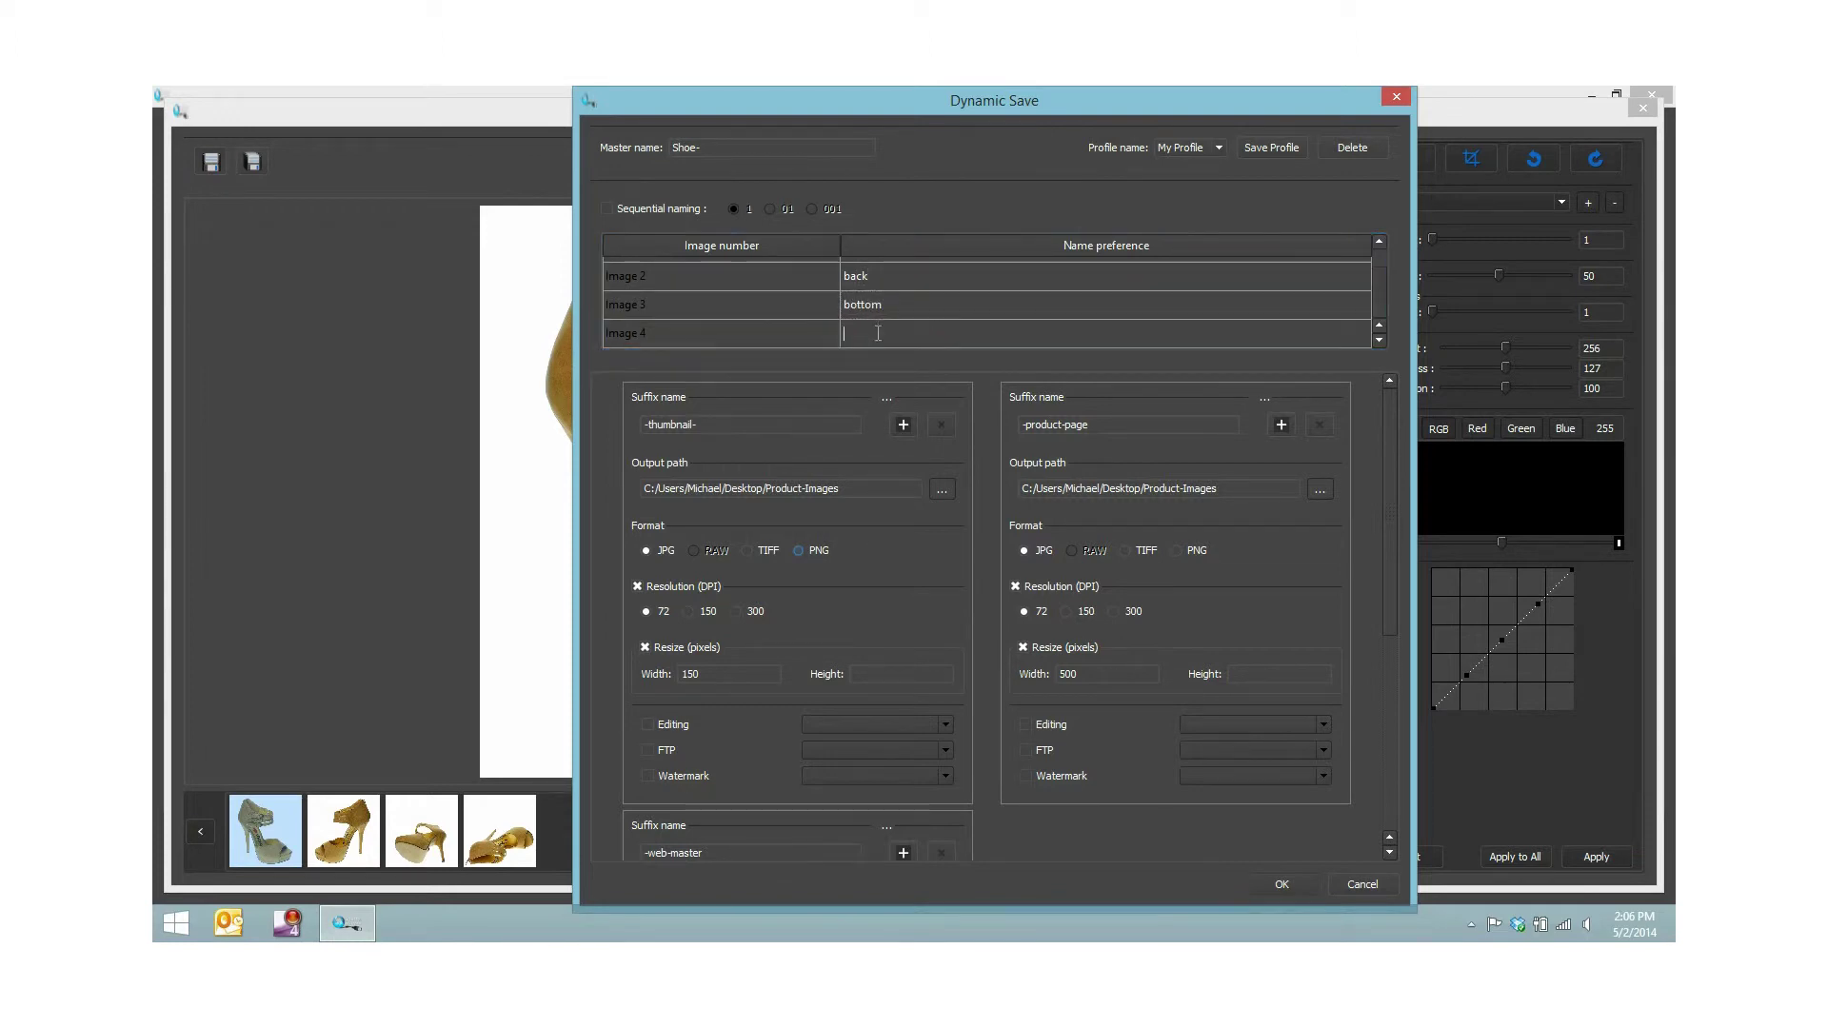
type("top")
left_click(768, 849)
Confirm Dynamic Save to export thumbnail, product-page and web-master files of all four photos
left_click_drag(1397, 518, 1397, 641)
scroll(790, 792, "down", 1)
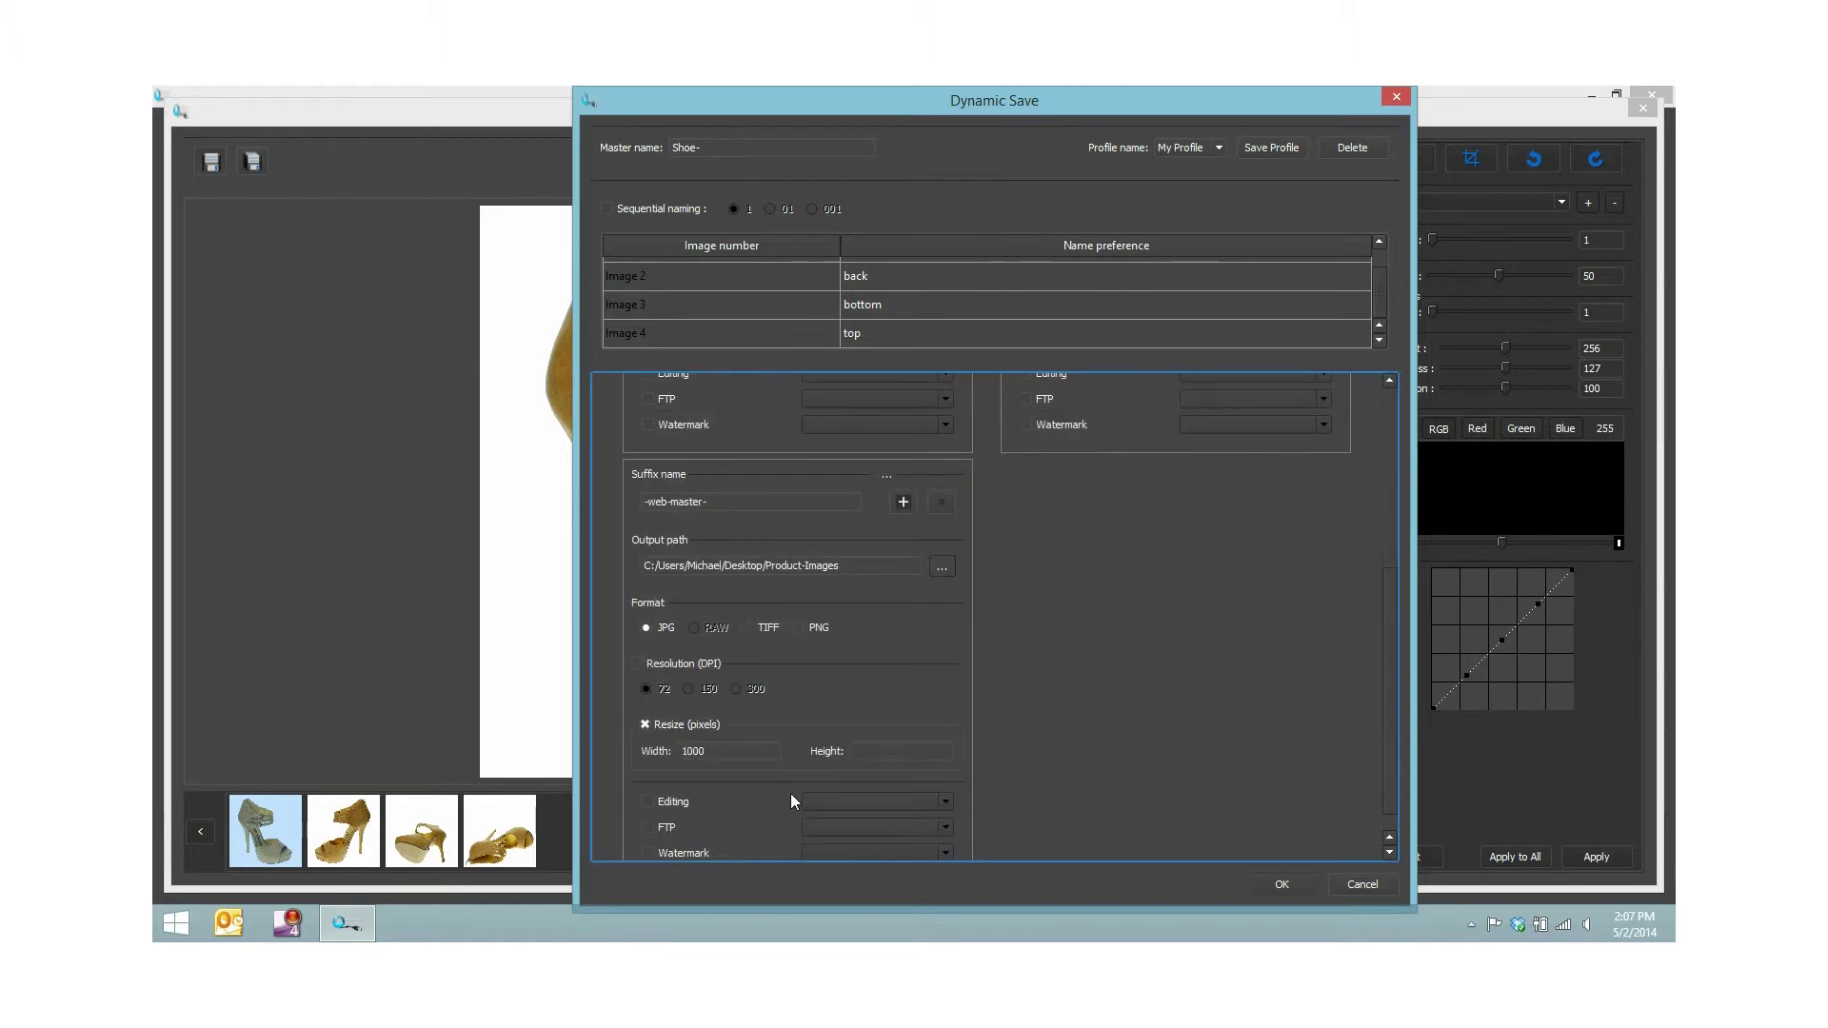
scroll(1224, 709, "up", 3)
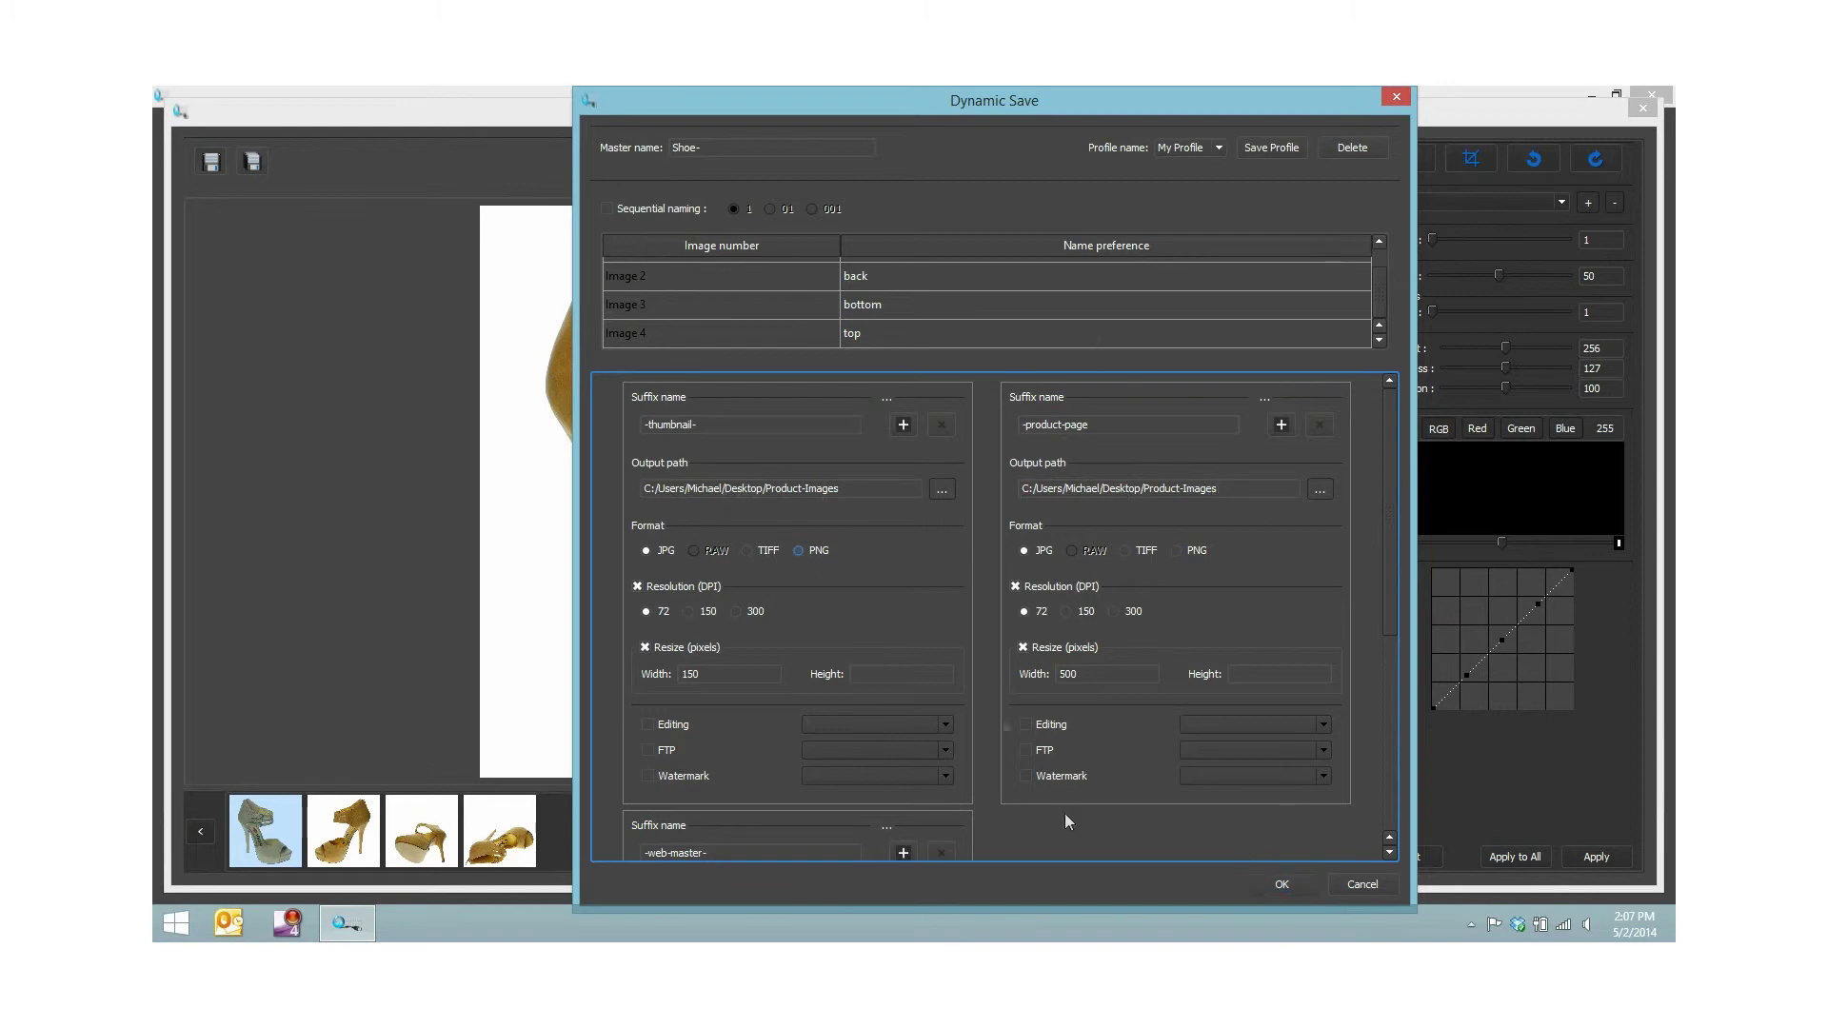
left_click(1276, 883)
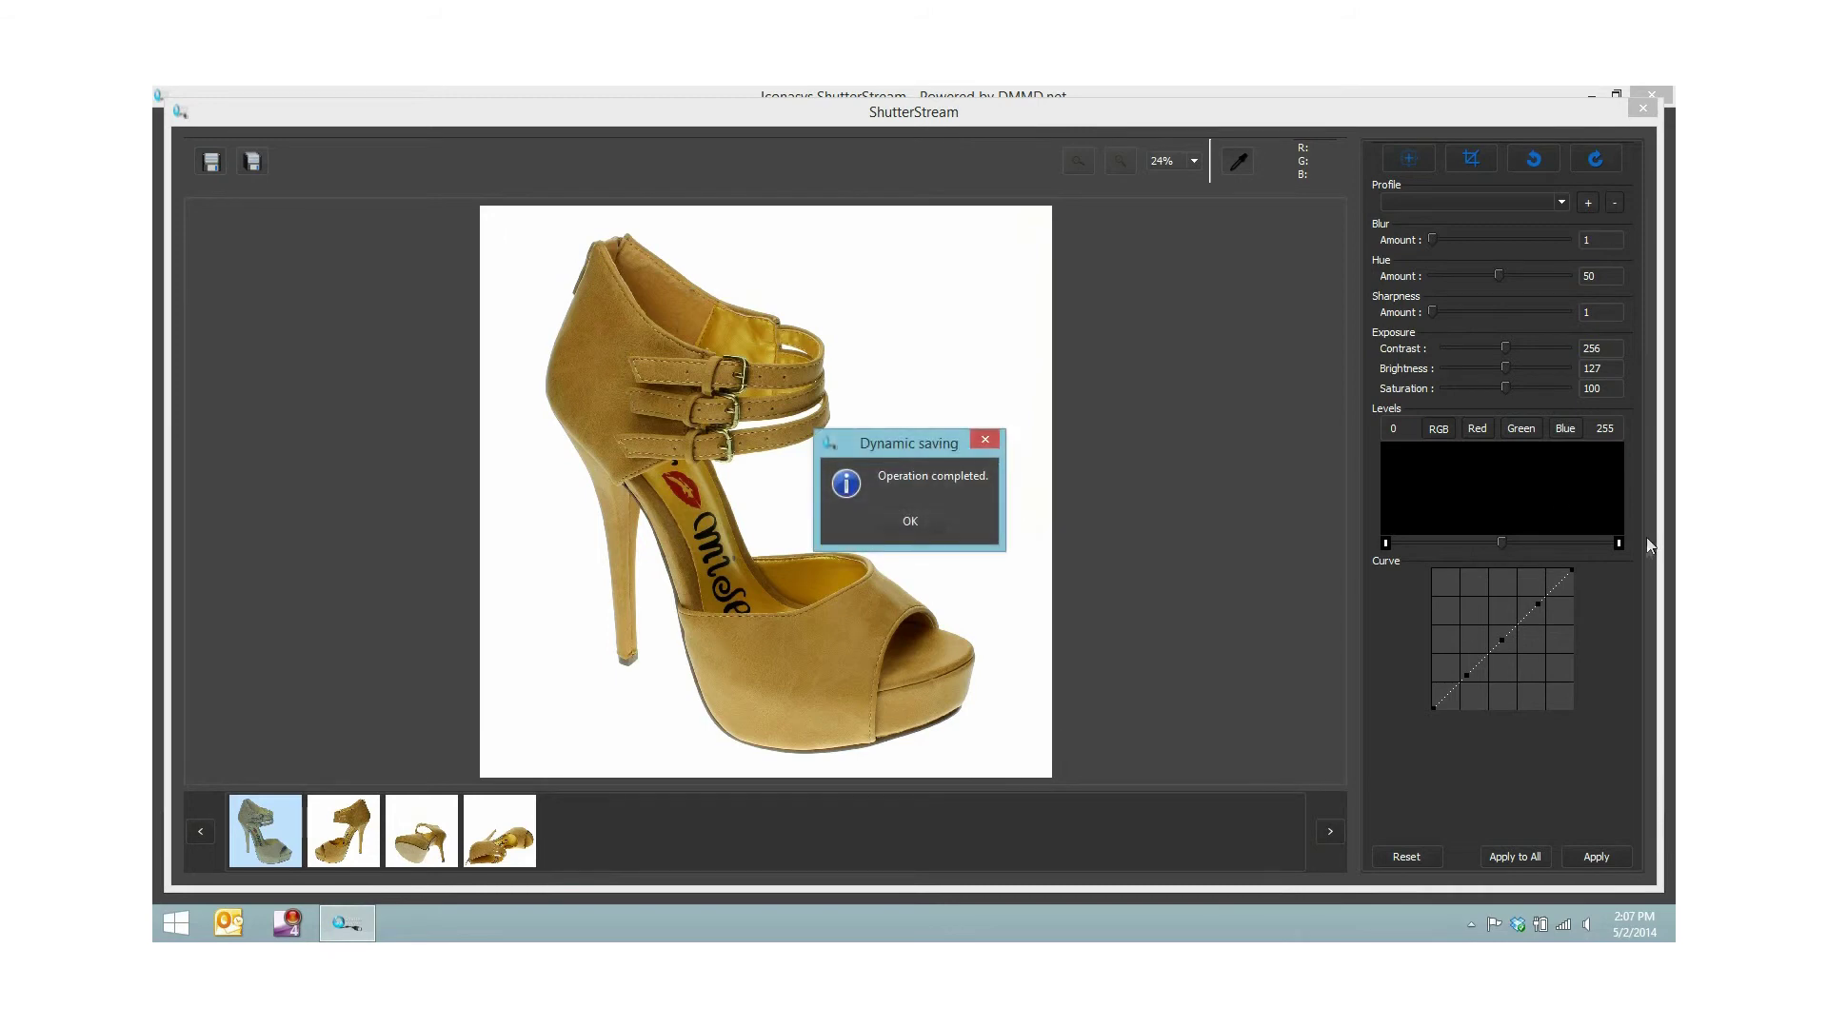
left_click(910, 523)
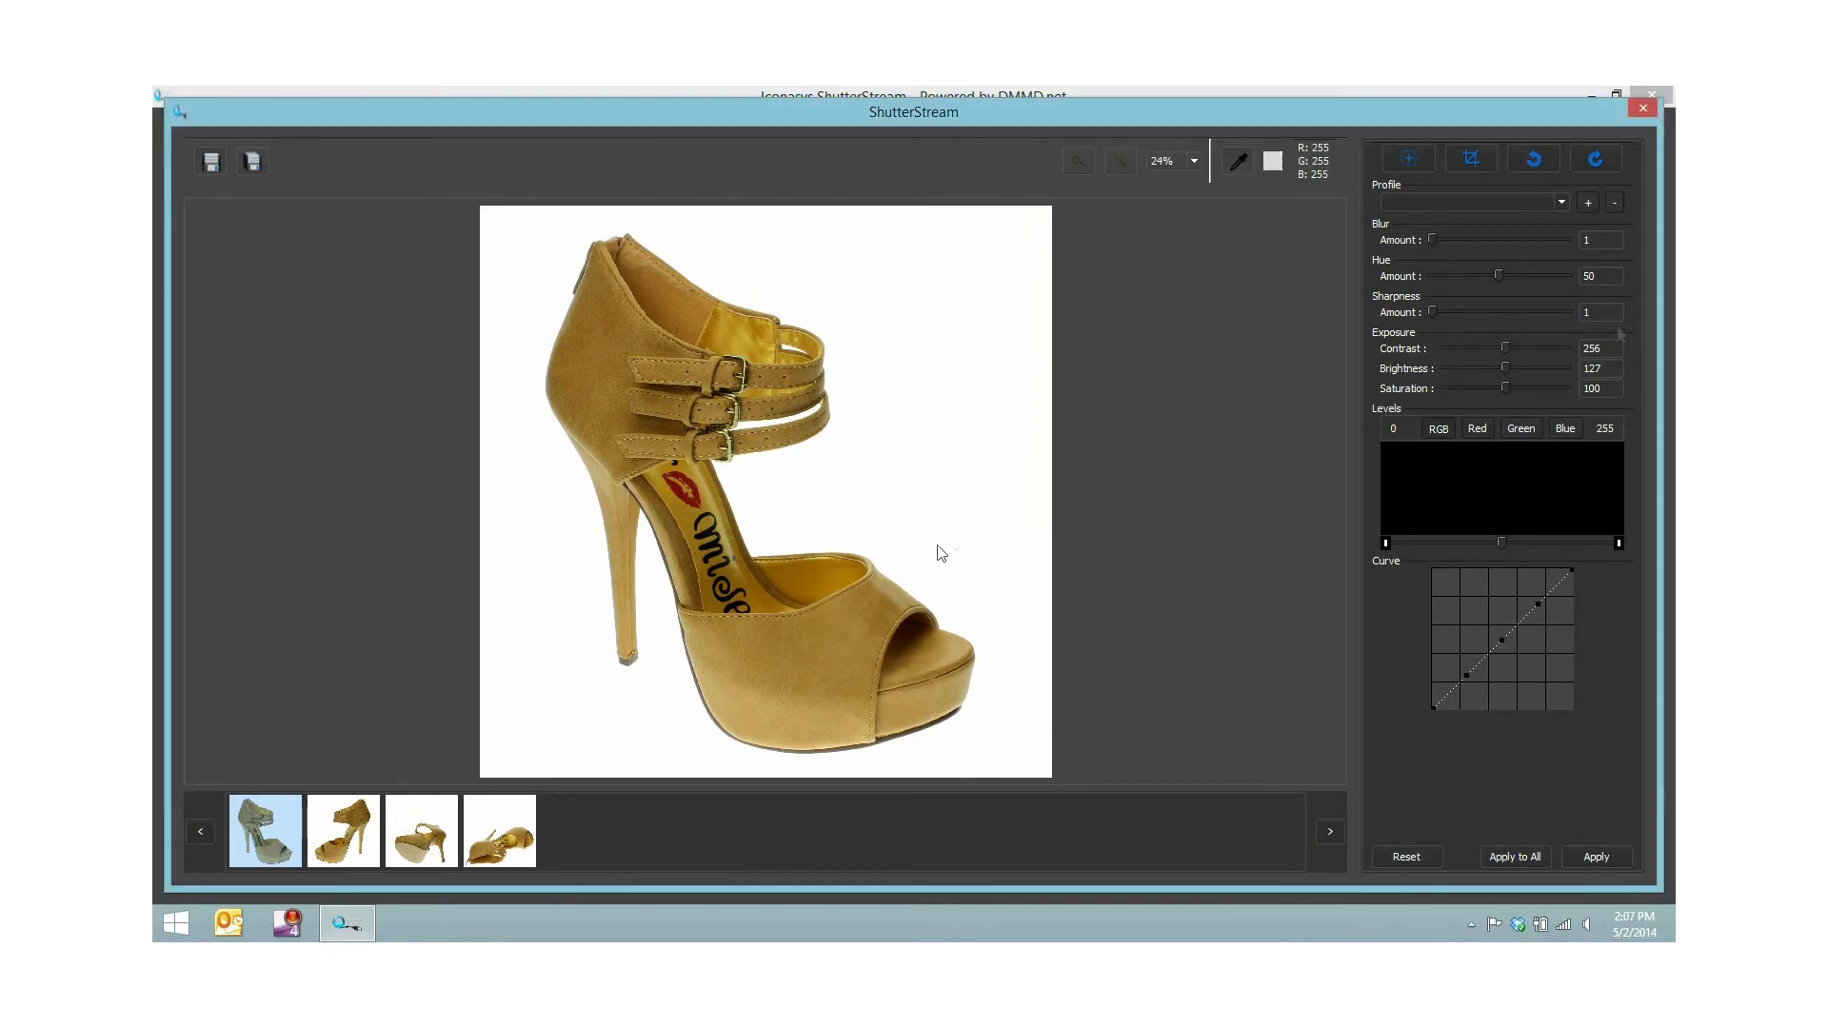
Close the editor and open the Product-Images desktop folder showing the 12 exports
left_click(1642, 108)
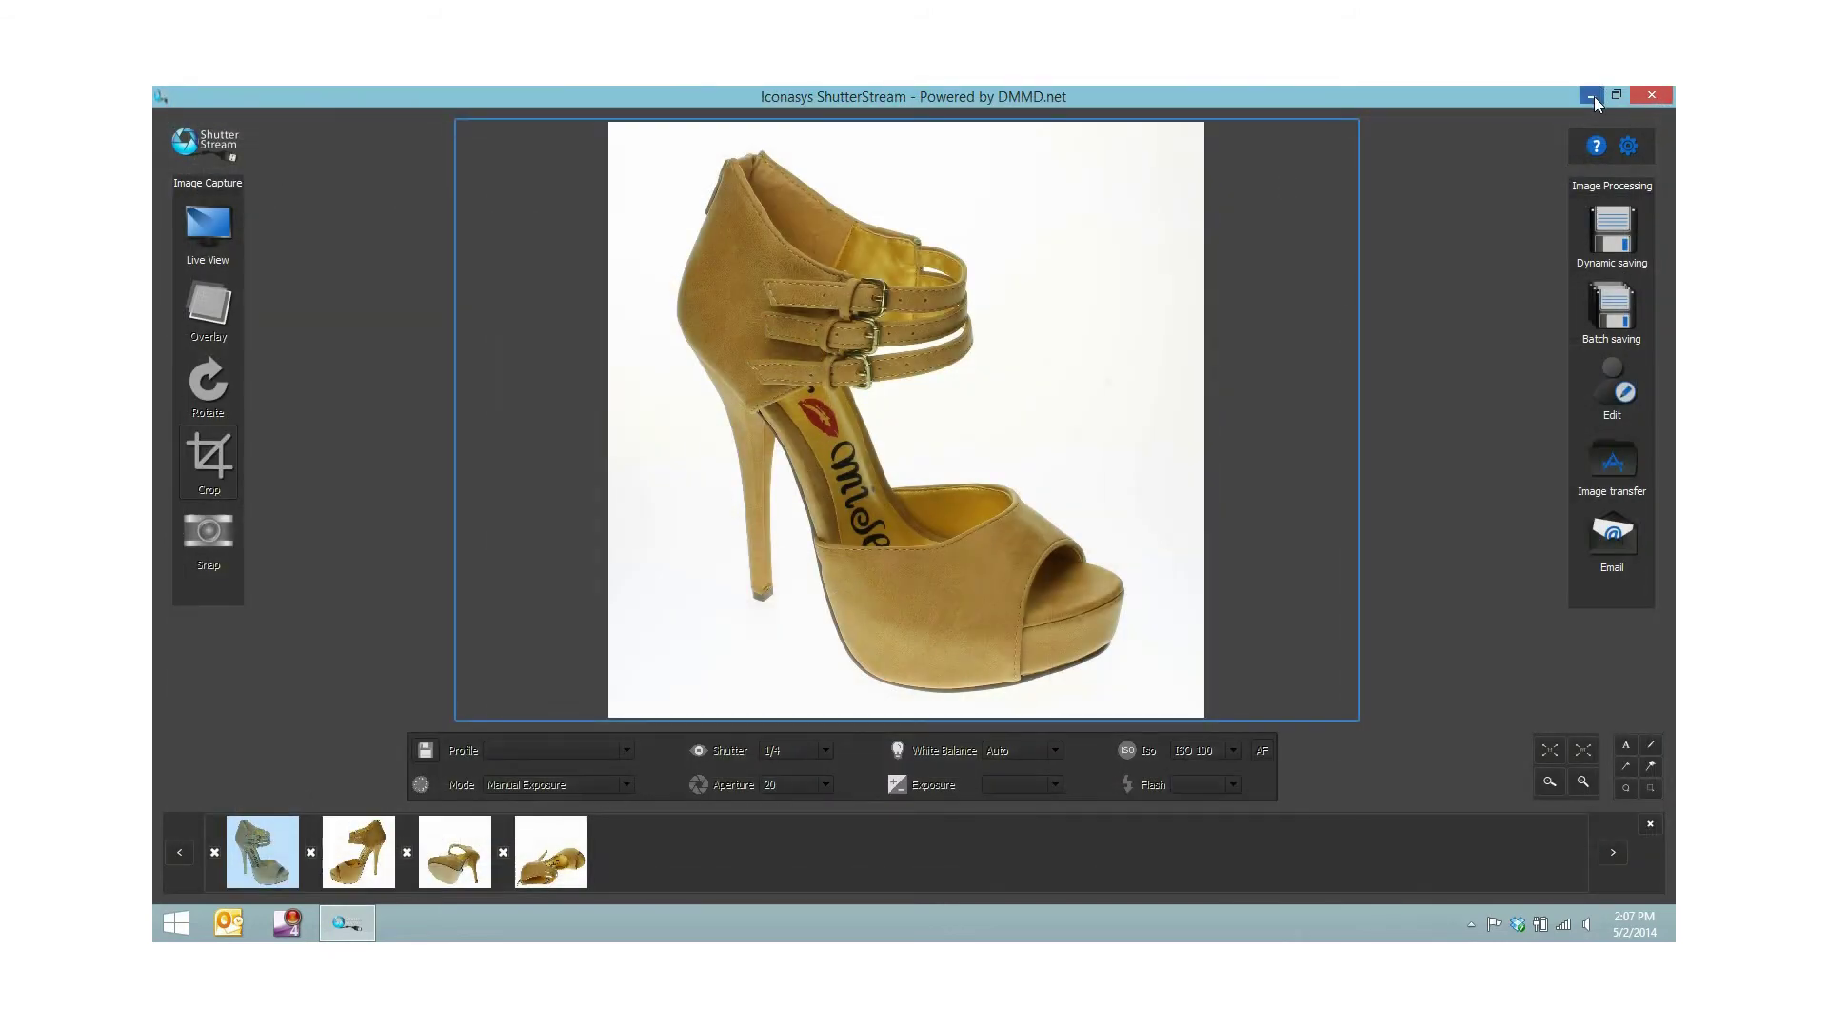
left_click(1591, 95)
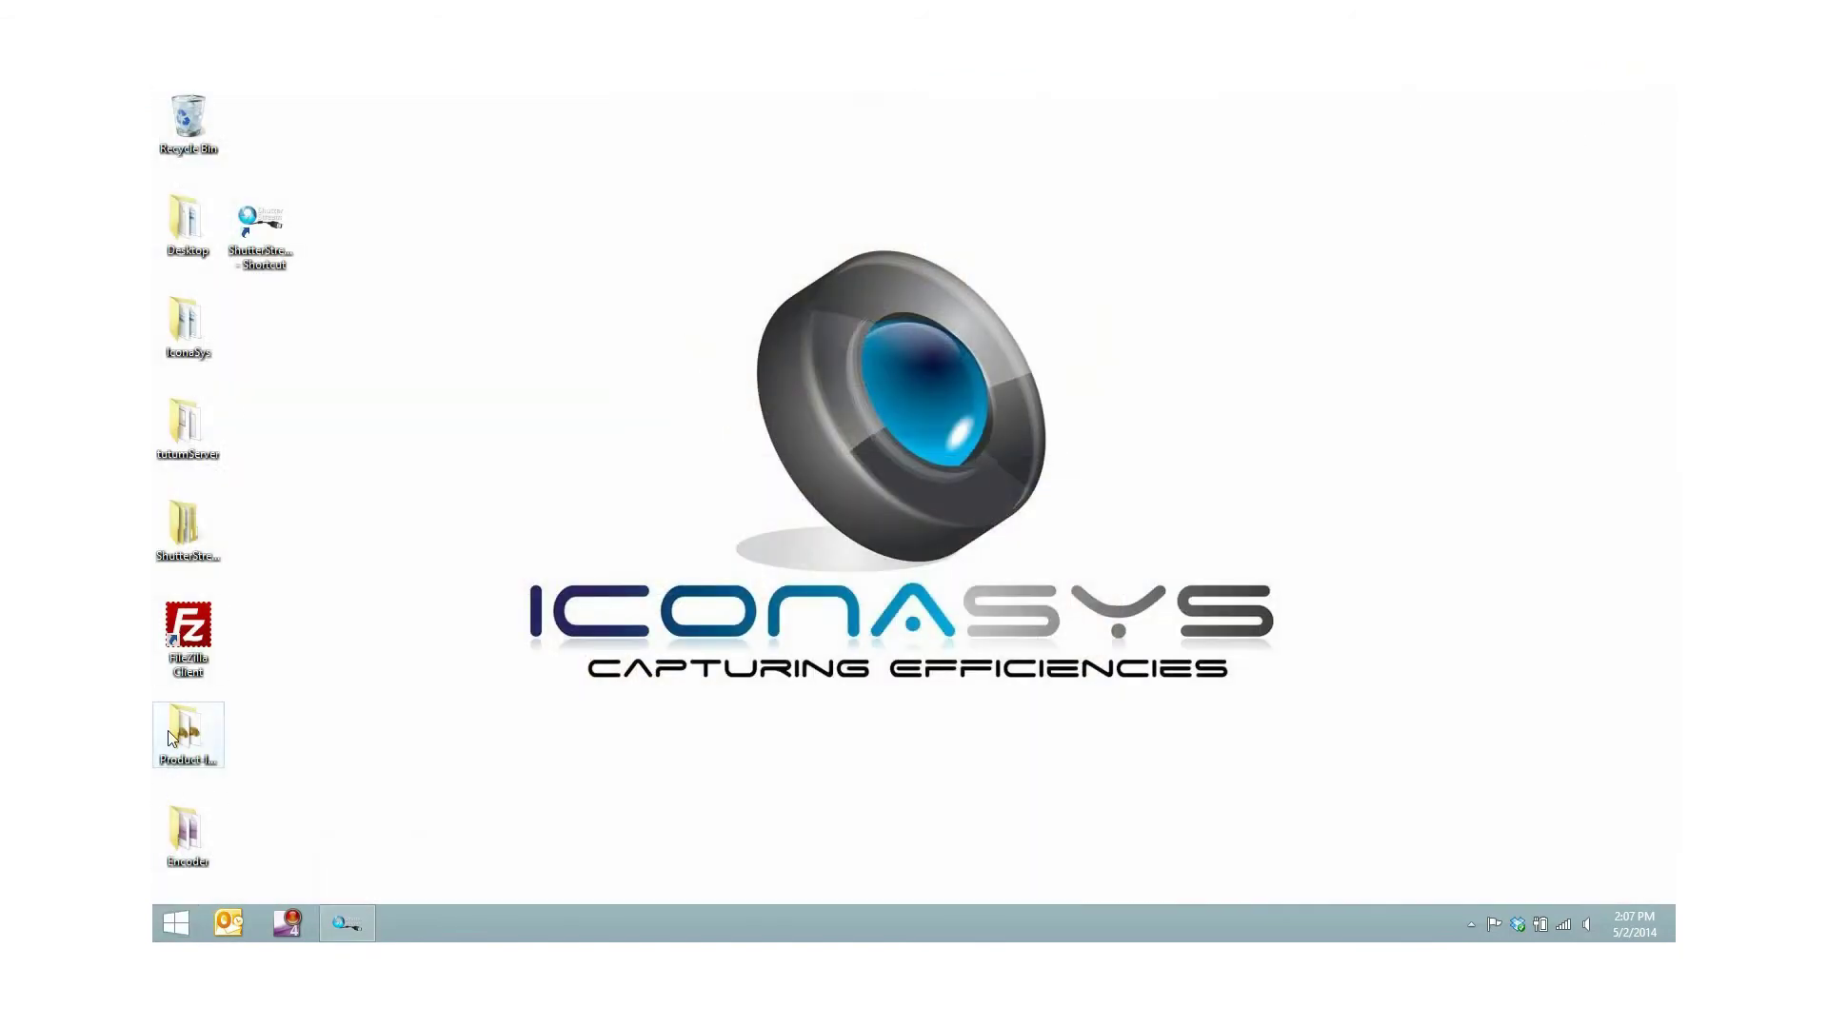
double_click(167, 729)
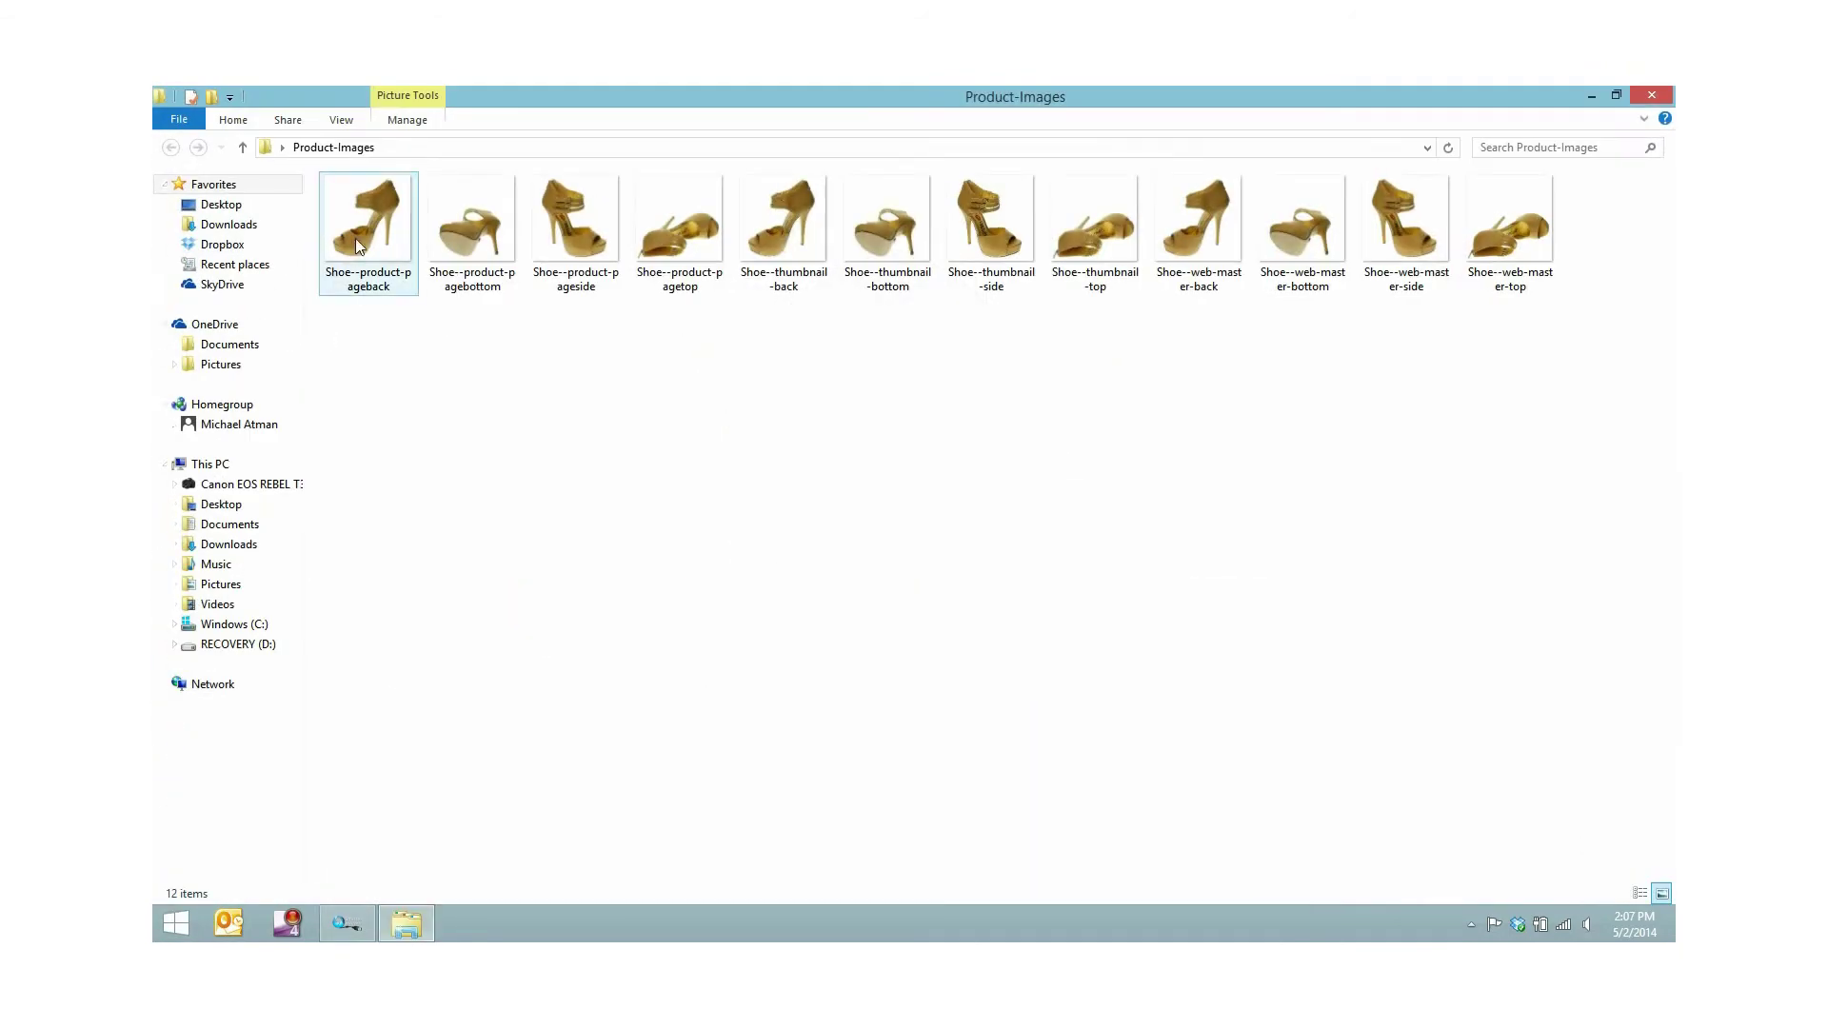
Open an exported shoe image in Windows Photo Viewer and page through the thumbnail and product-page images
double_click(356, 238)
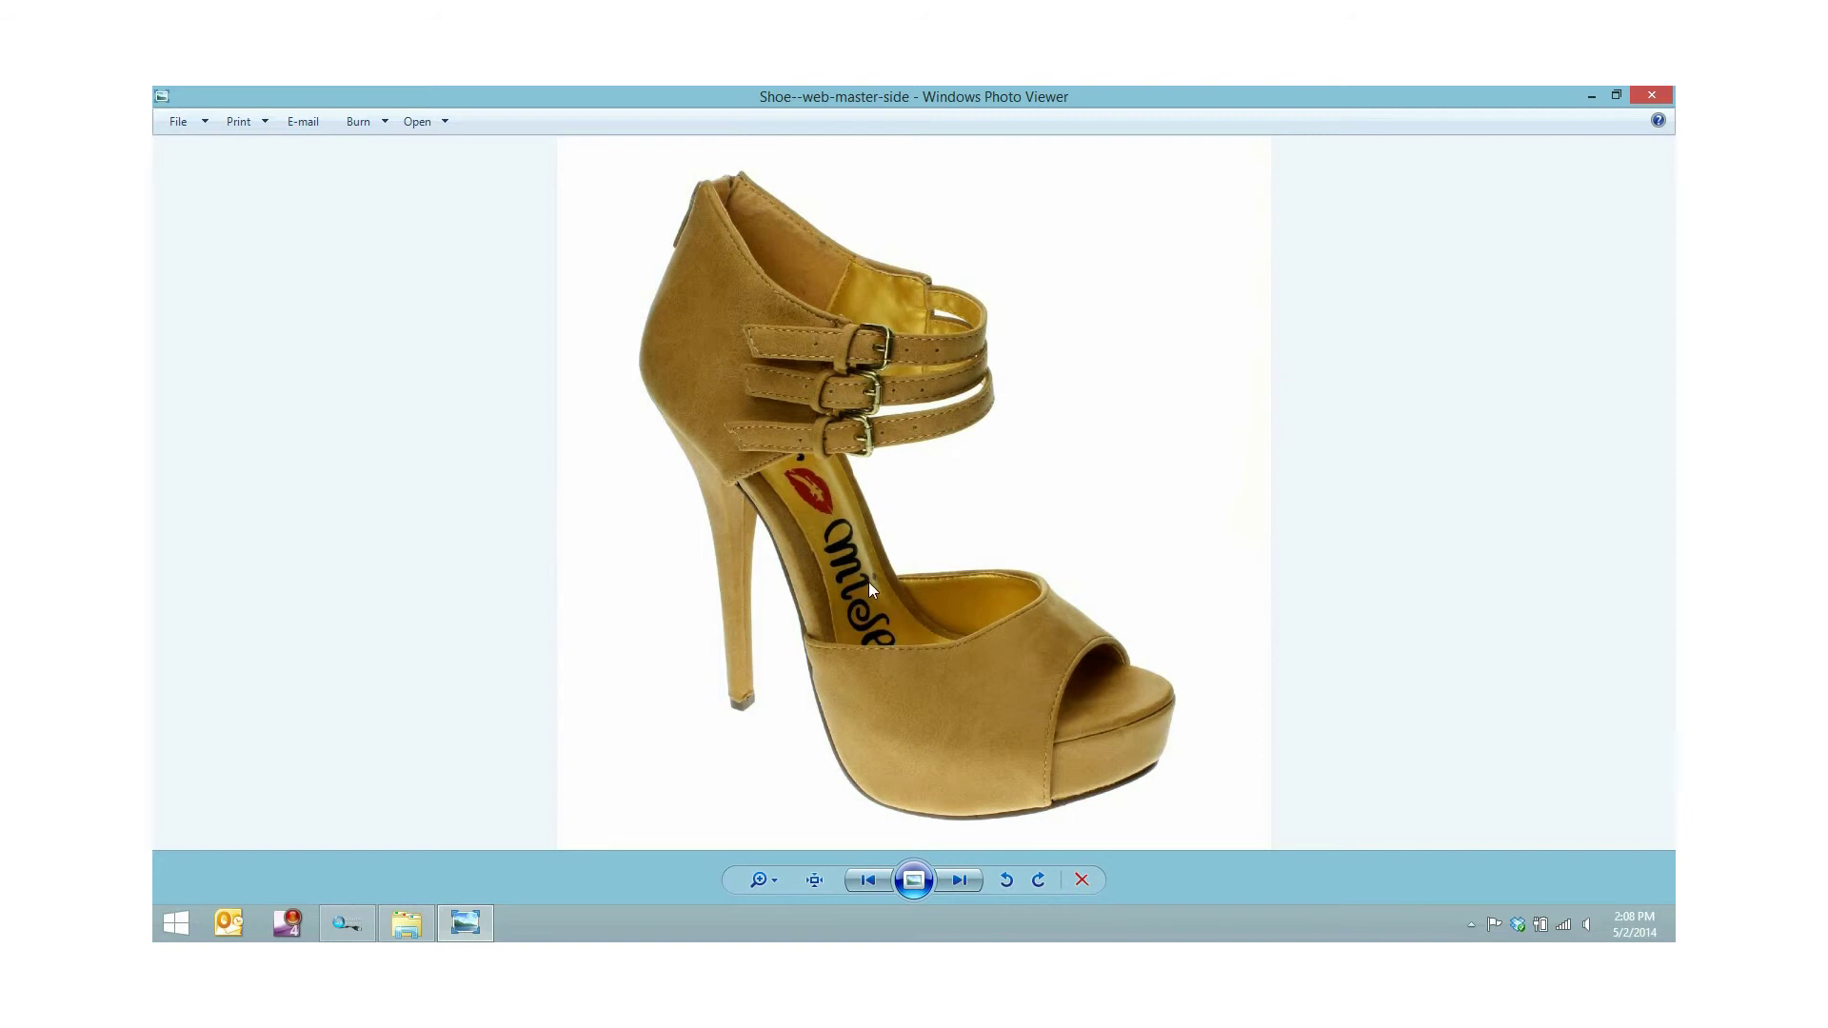
key("Right")
key("Right")
key("Right")
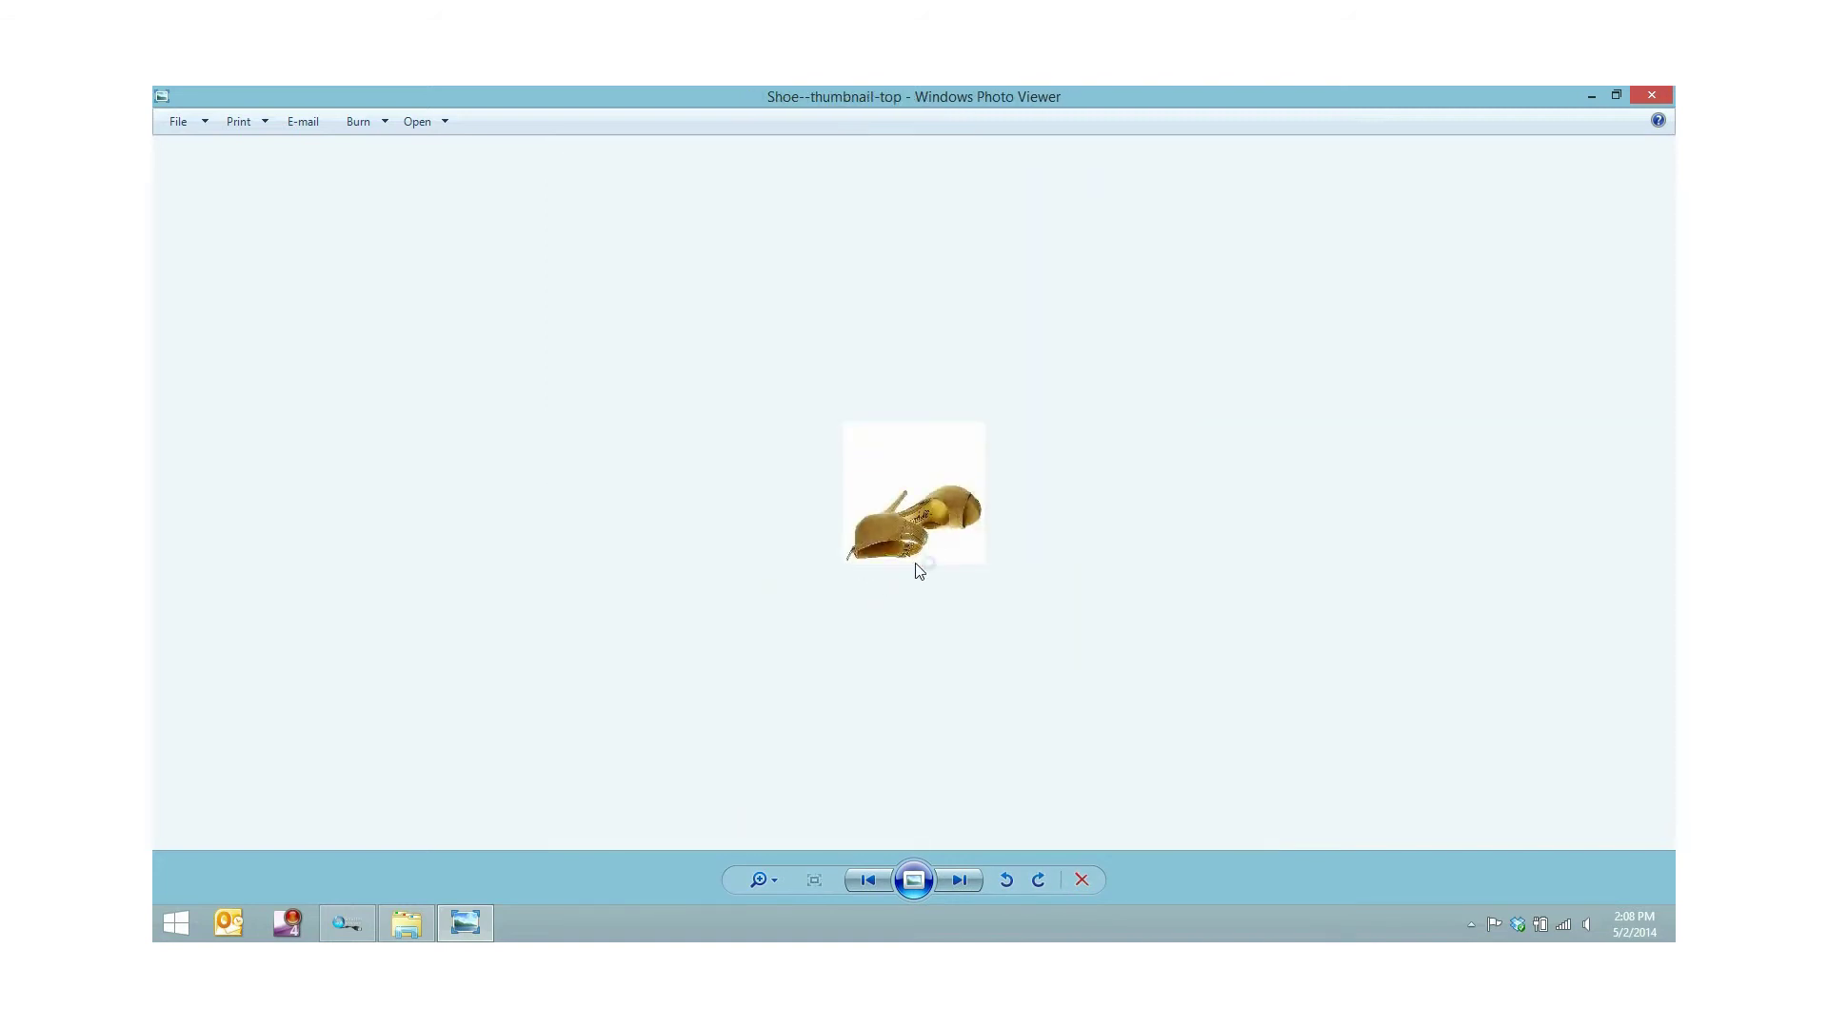
key("Right")
key("Right")
key("Right")
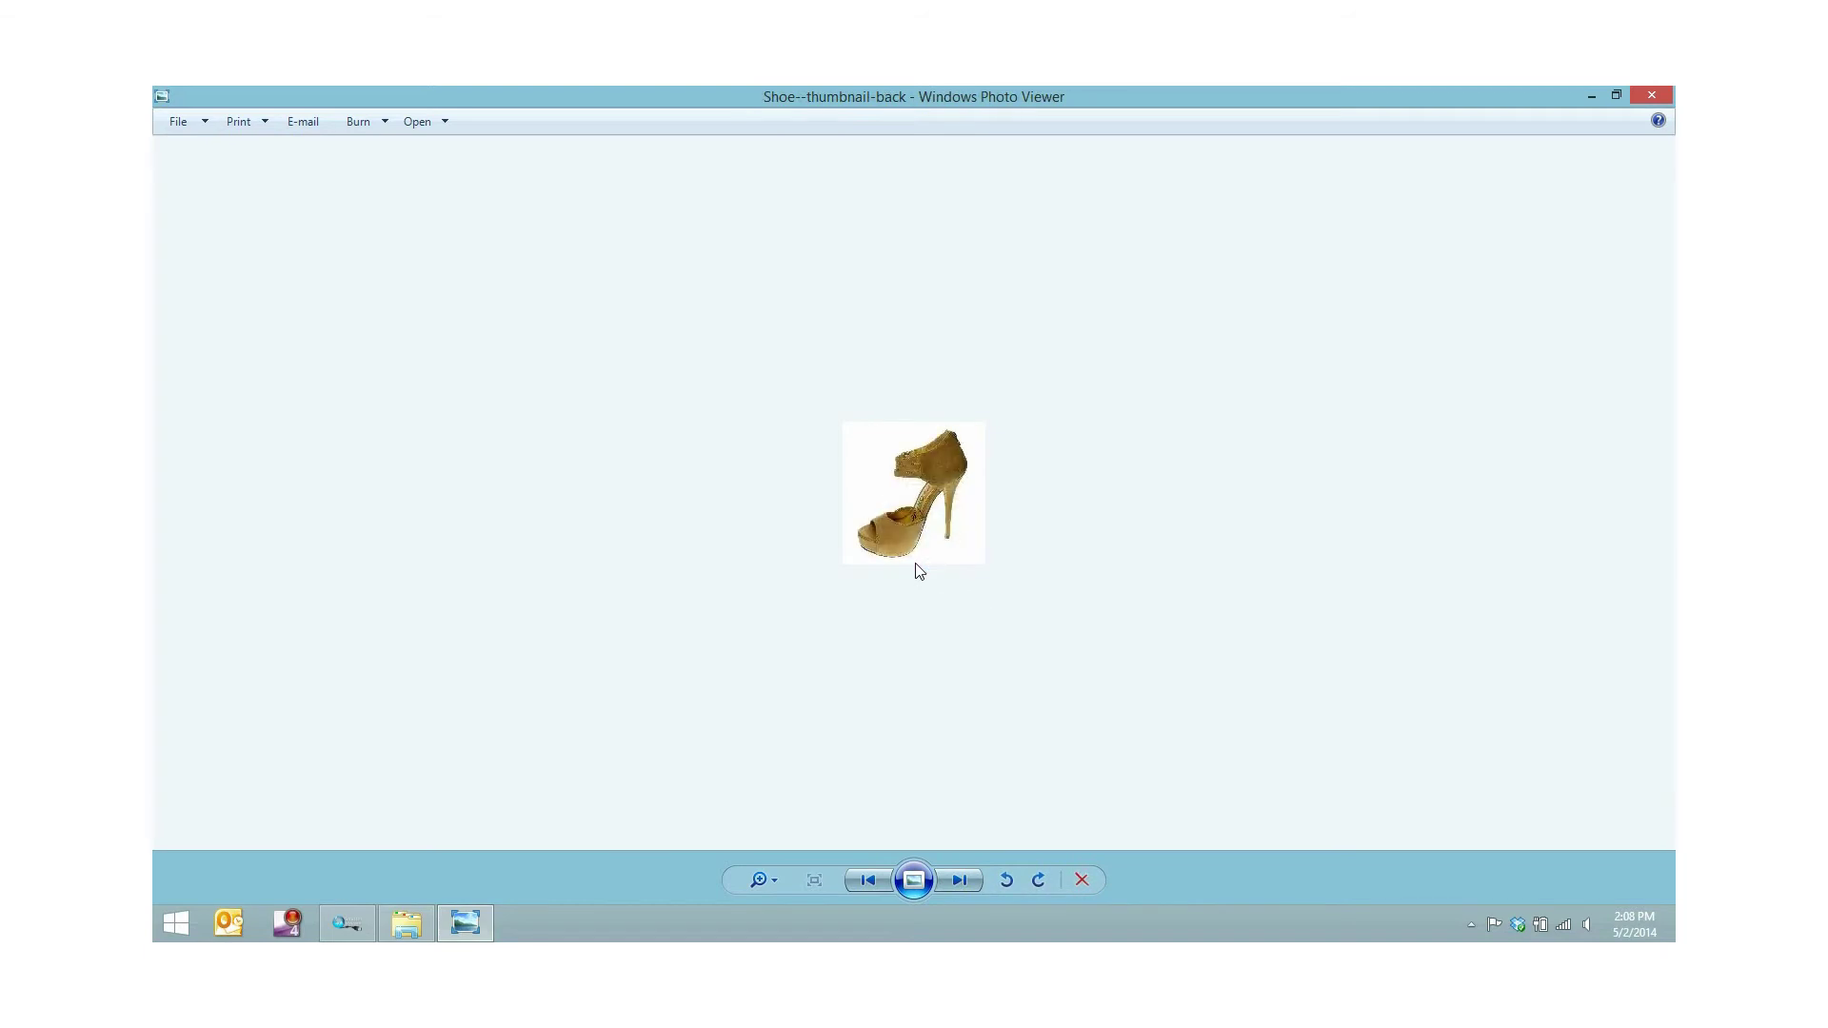
key("Right")
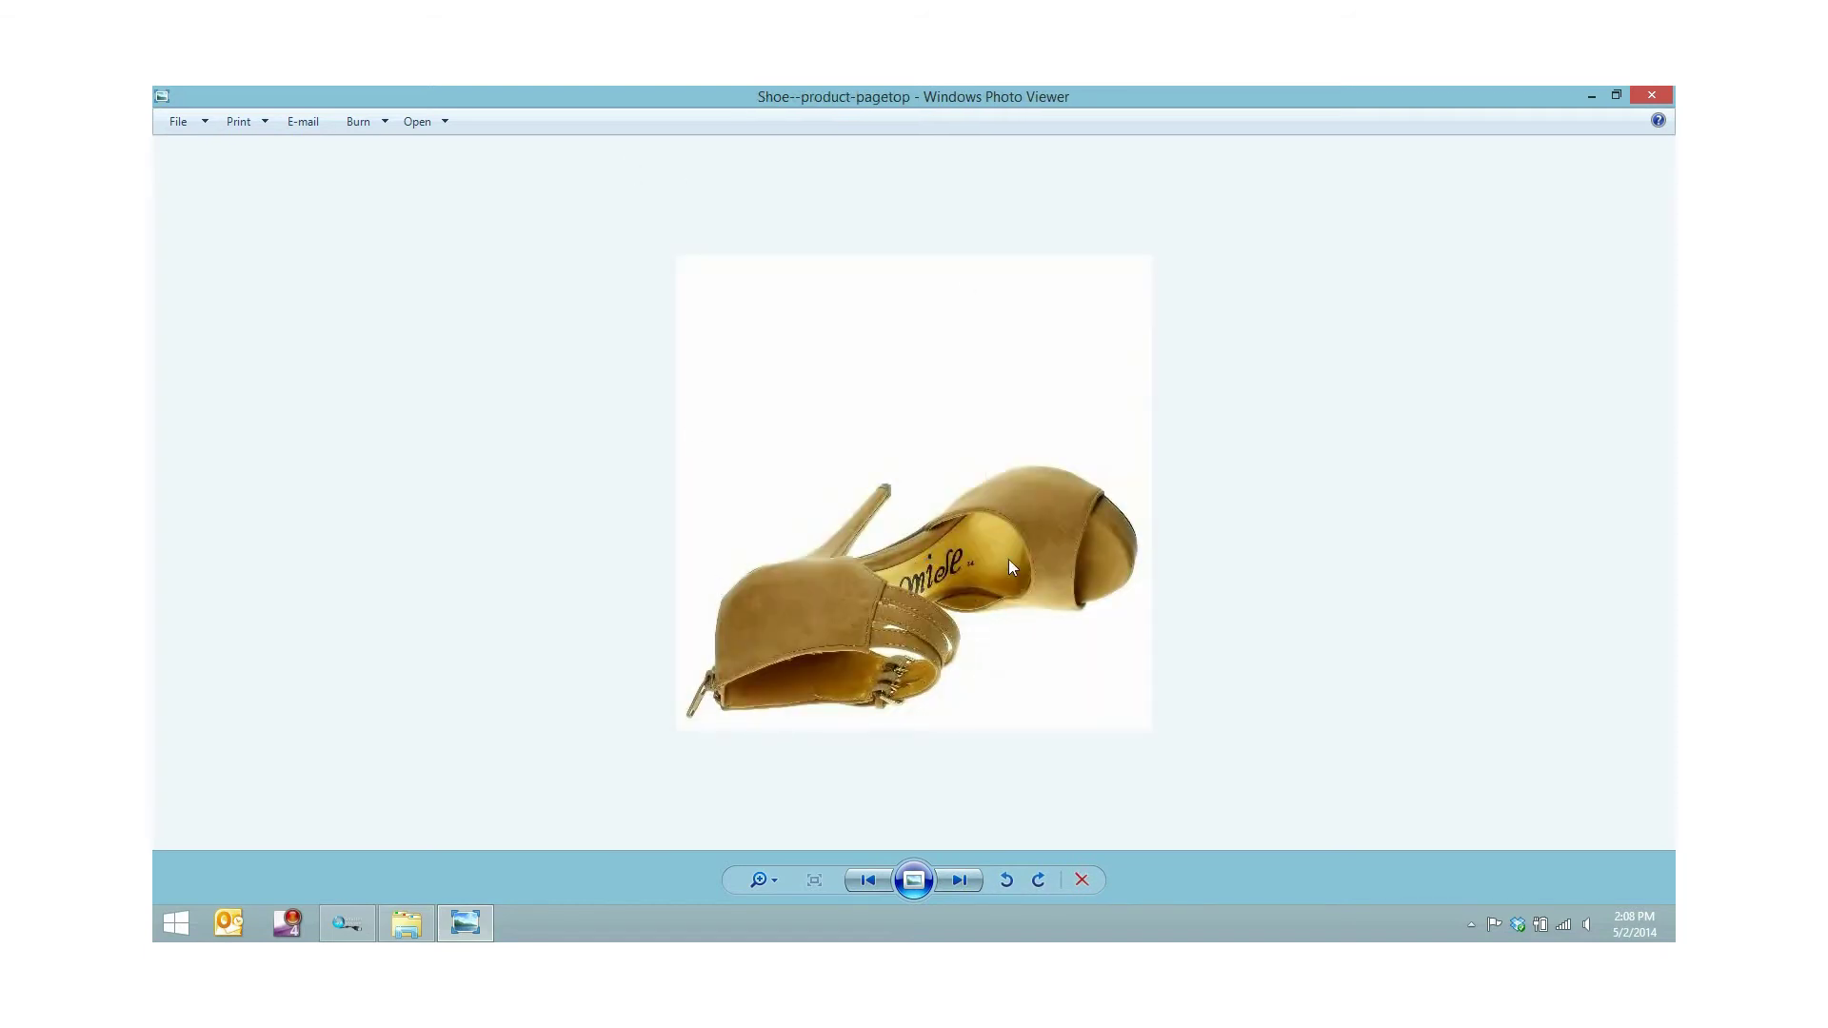
key("Right")
key("Right")
key("Right")
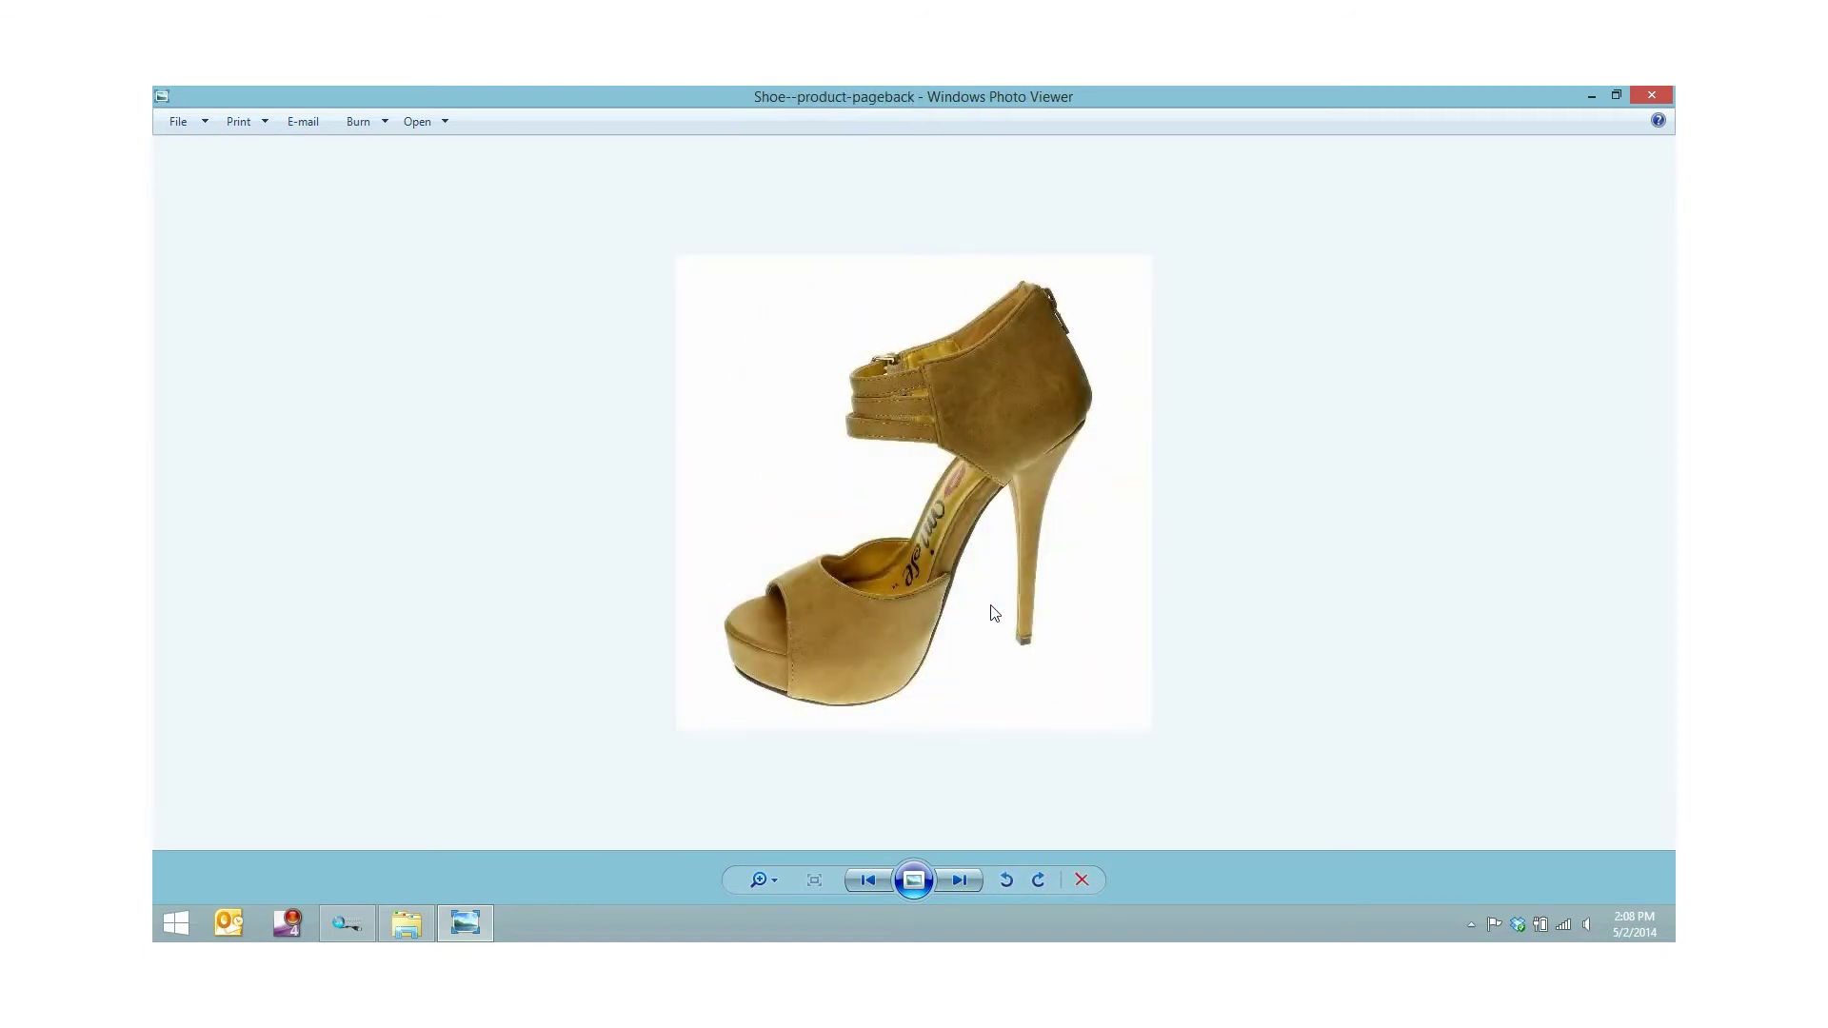
key("Right")
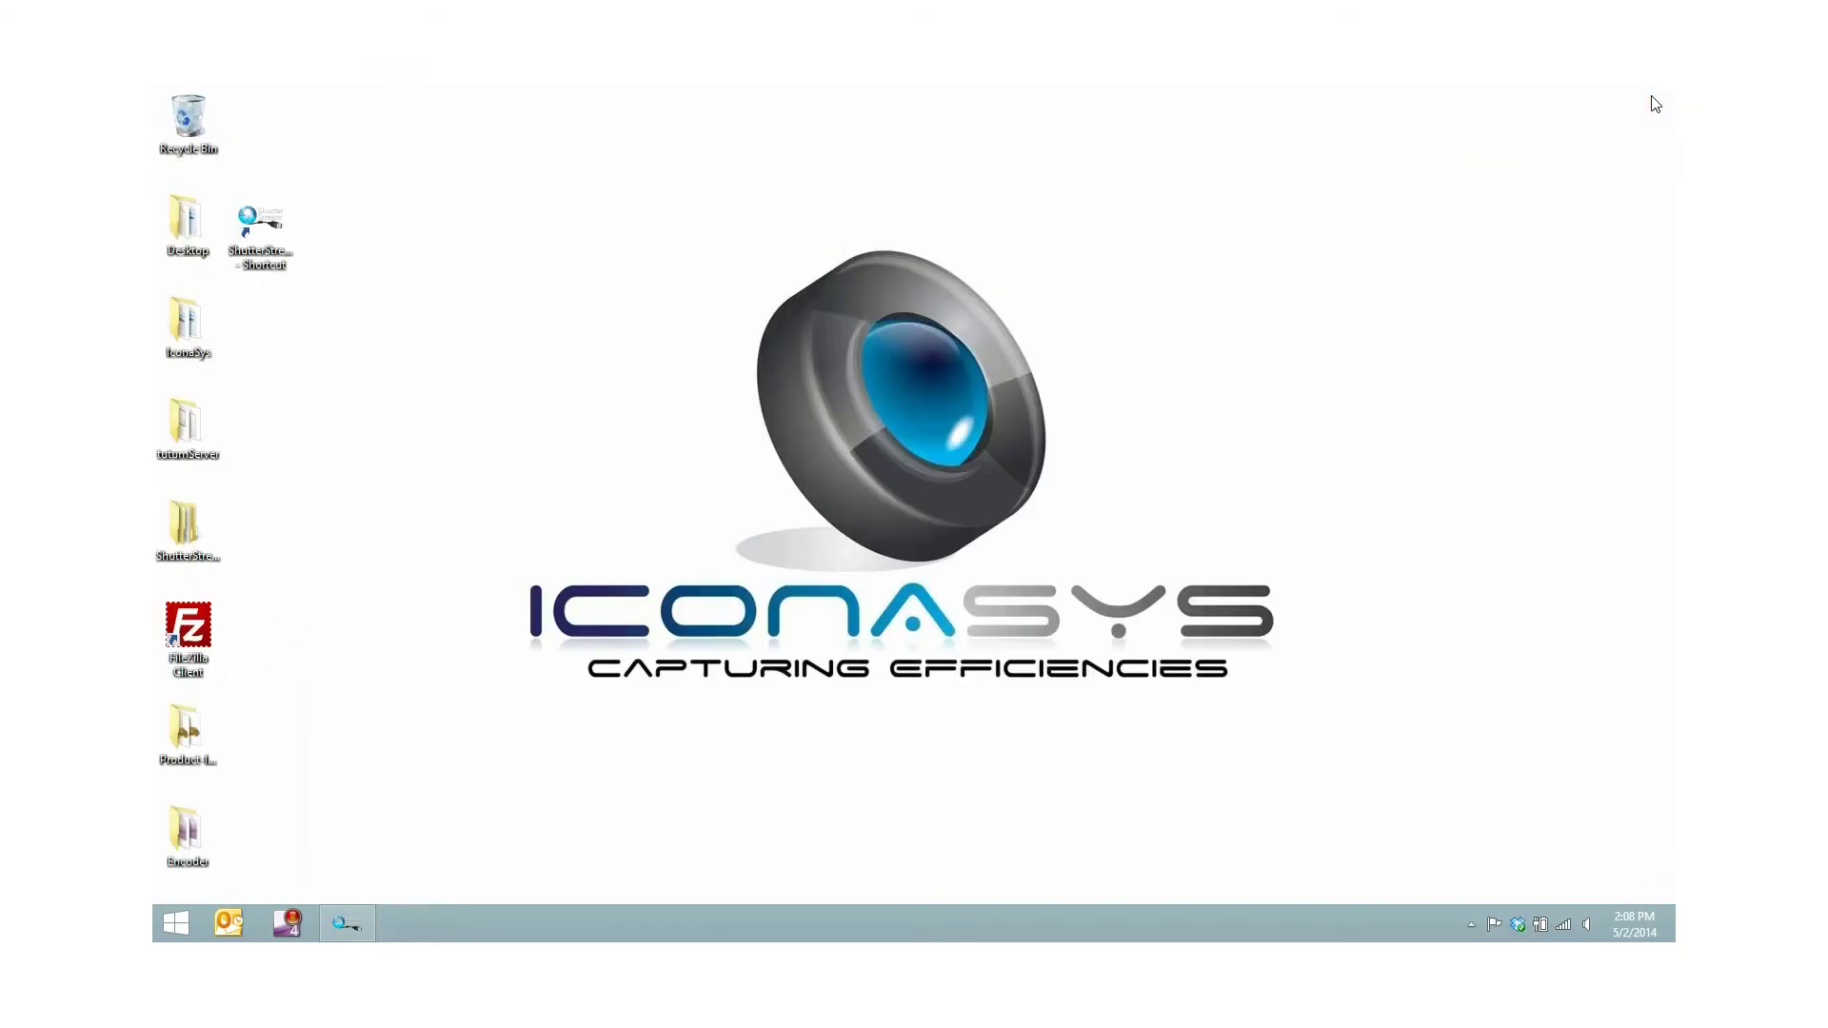
Restore the ShutterStream window and start Live View showing the sandal in the crop frame
left_click(343, 925)
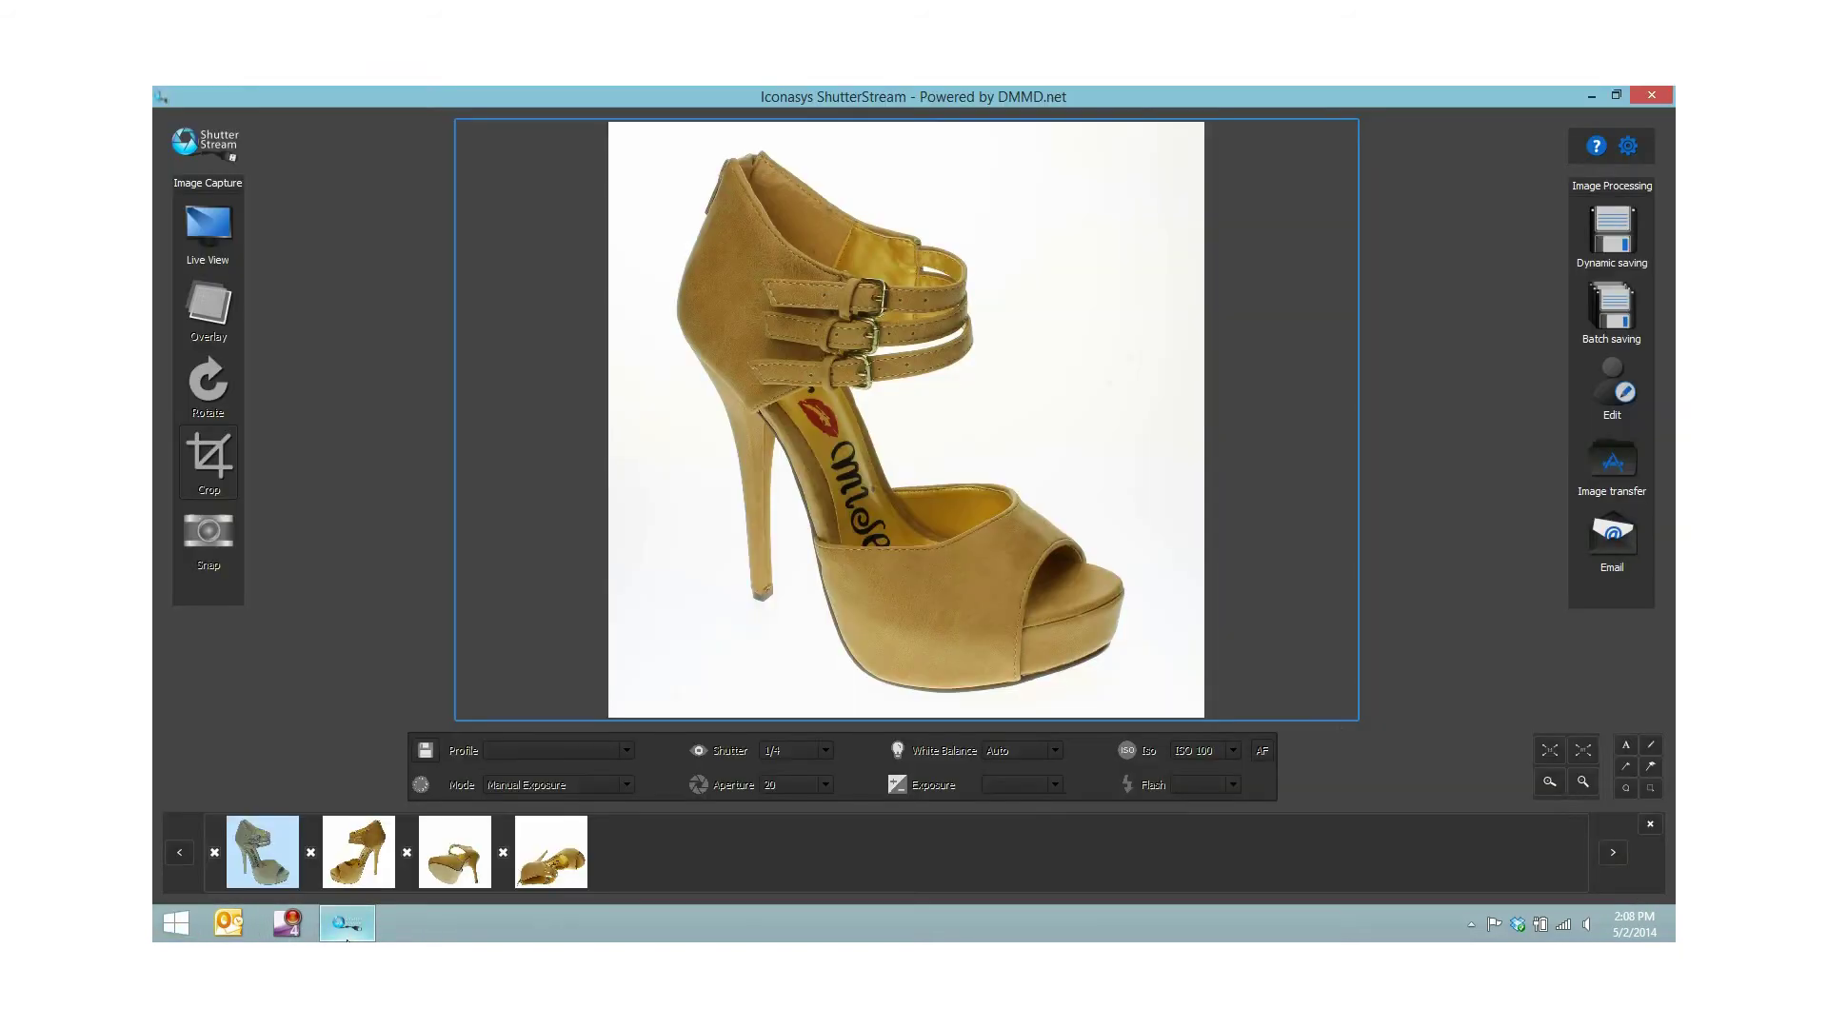
left_click(219, 225)
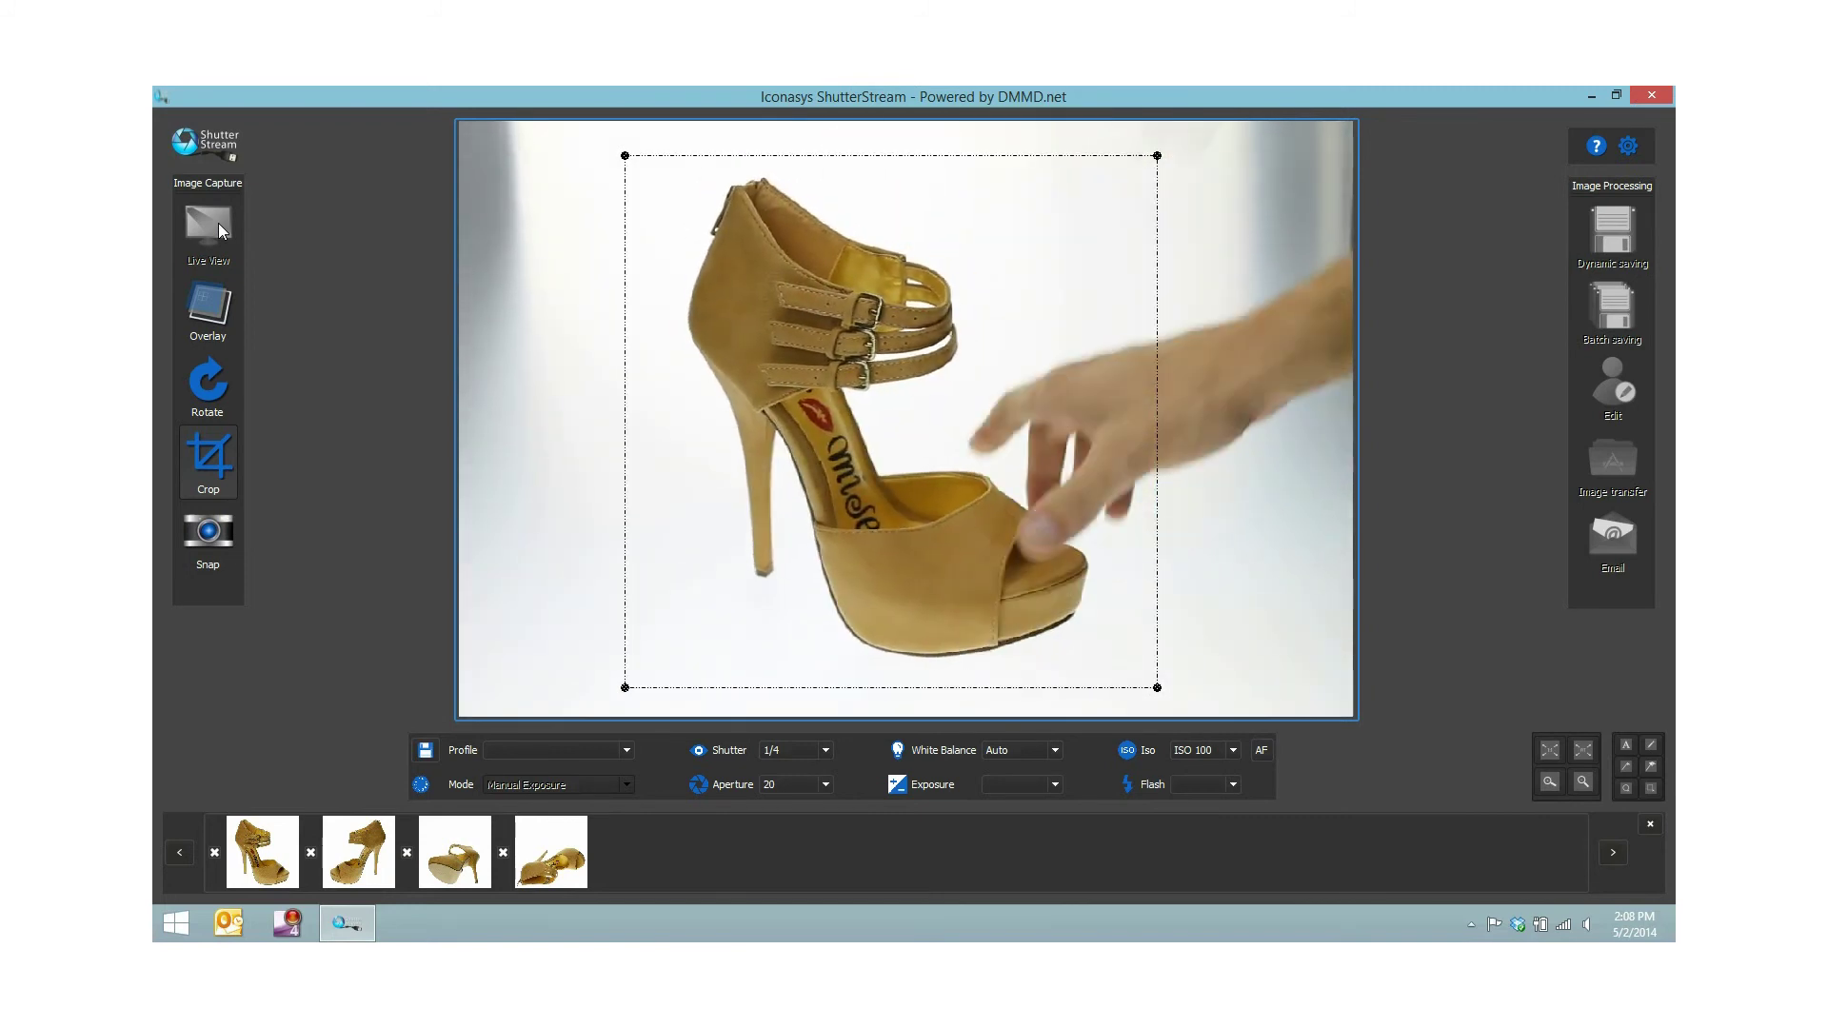
Create an overlay from the gold sandal, align the snakeskin pump to it, save the overlay, and snap a photo
left_click(210, 303)
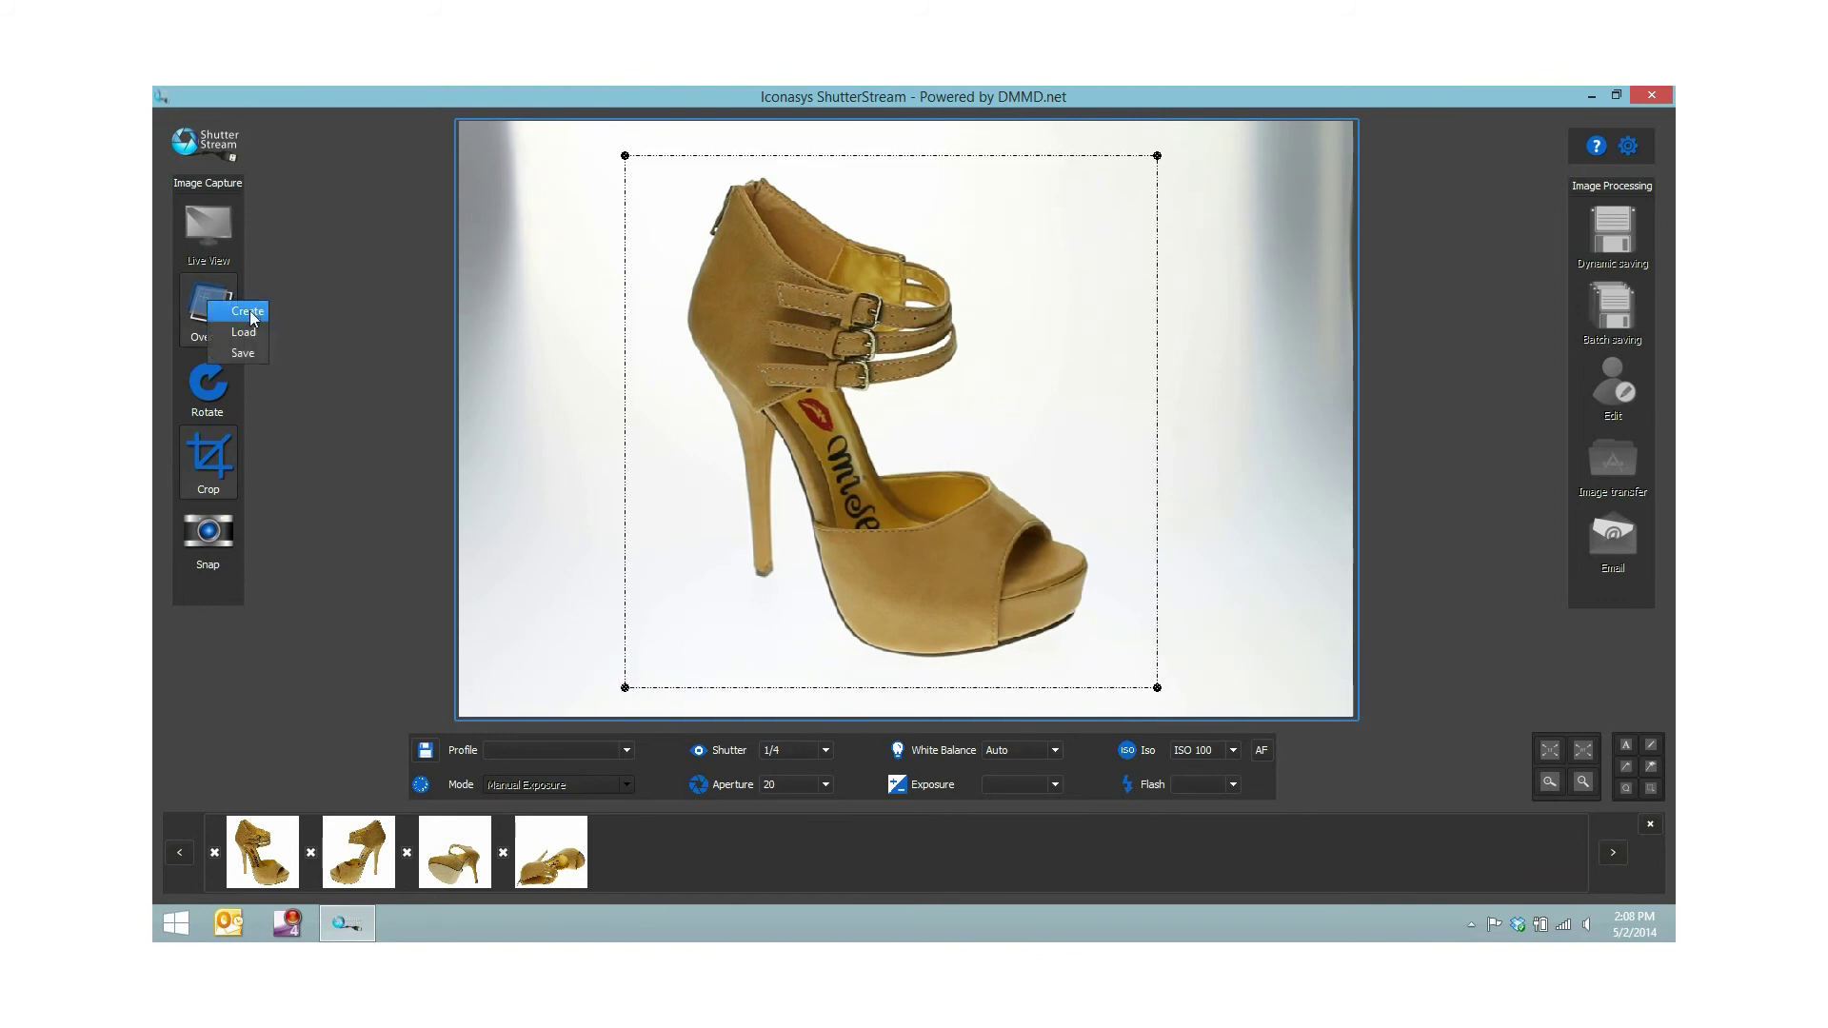
left_click(250, 311)
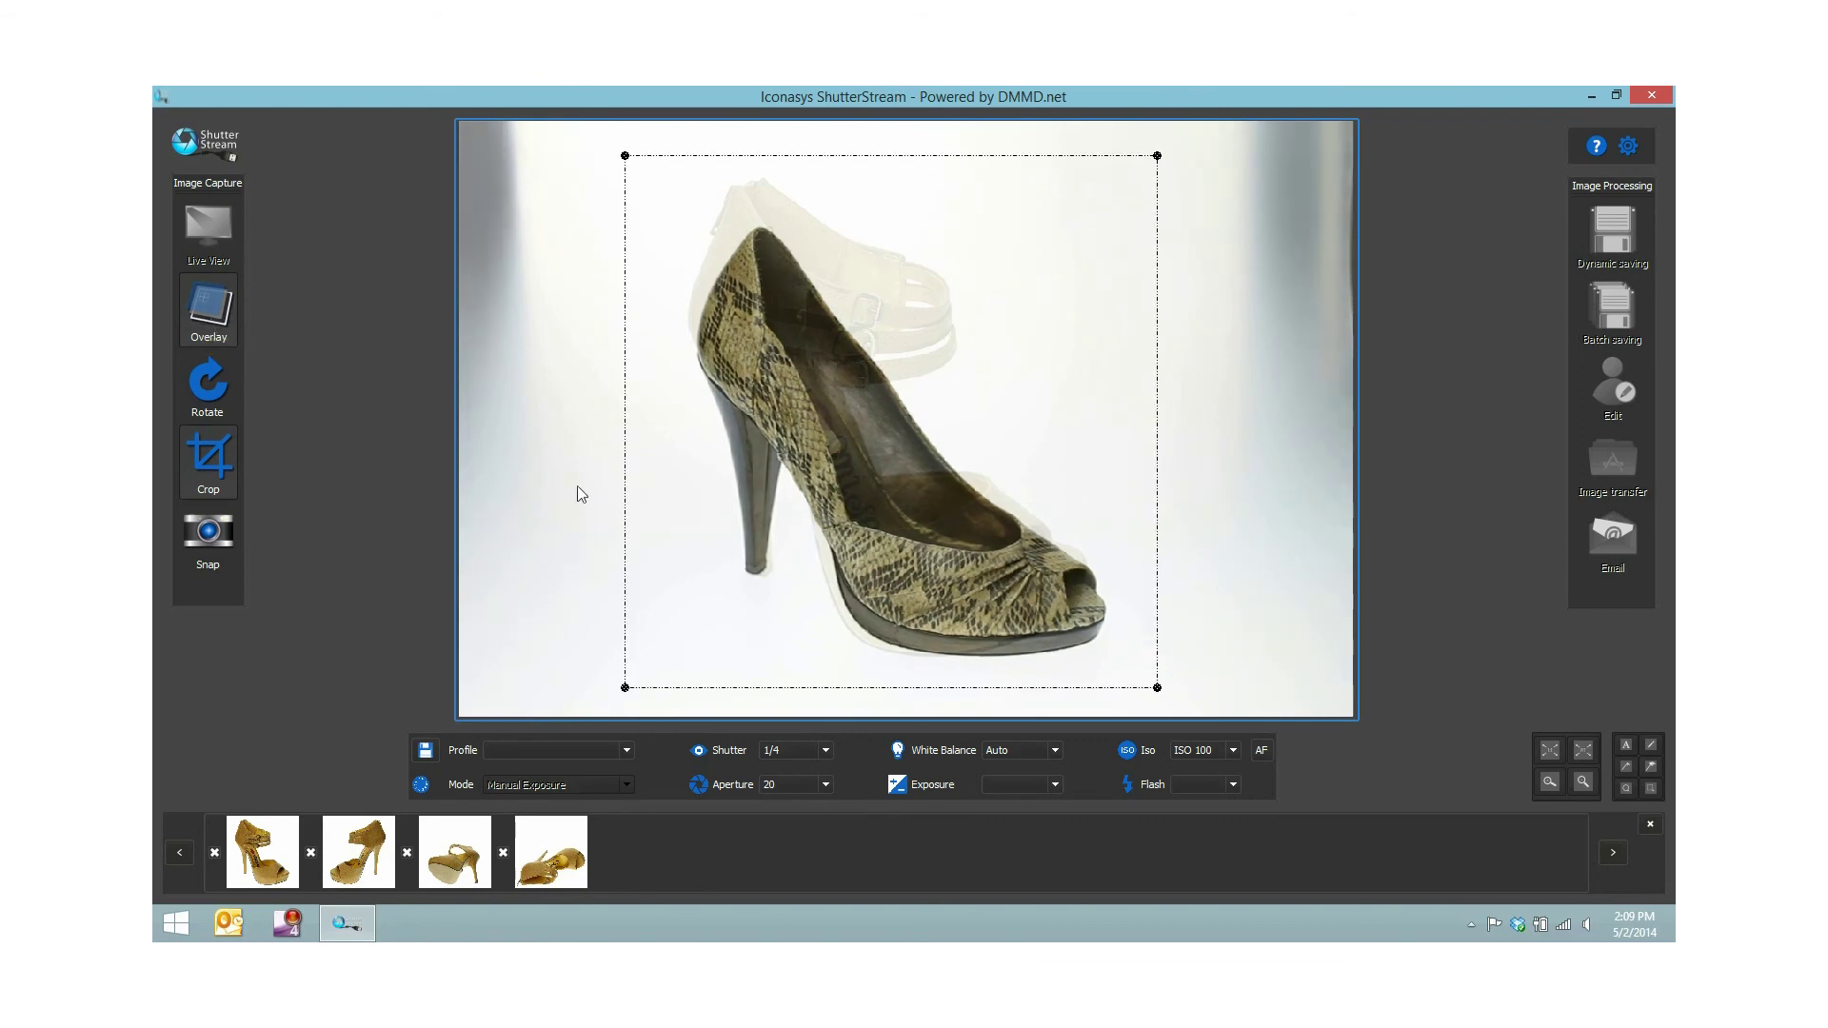
left_click(198, 312)
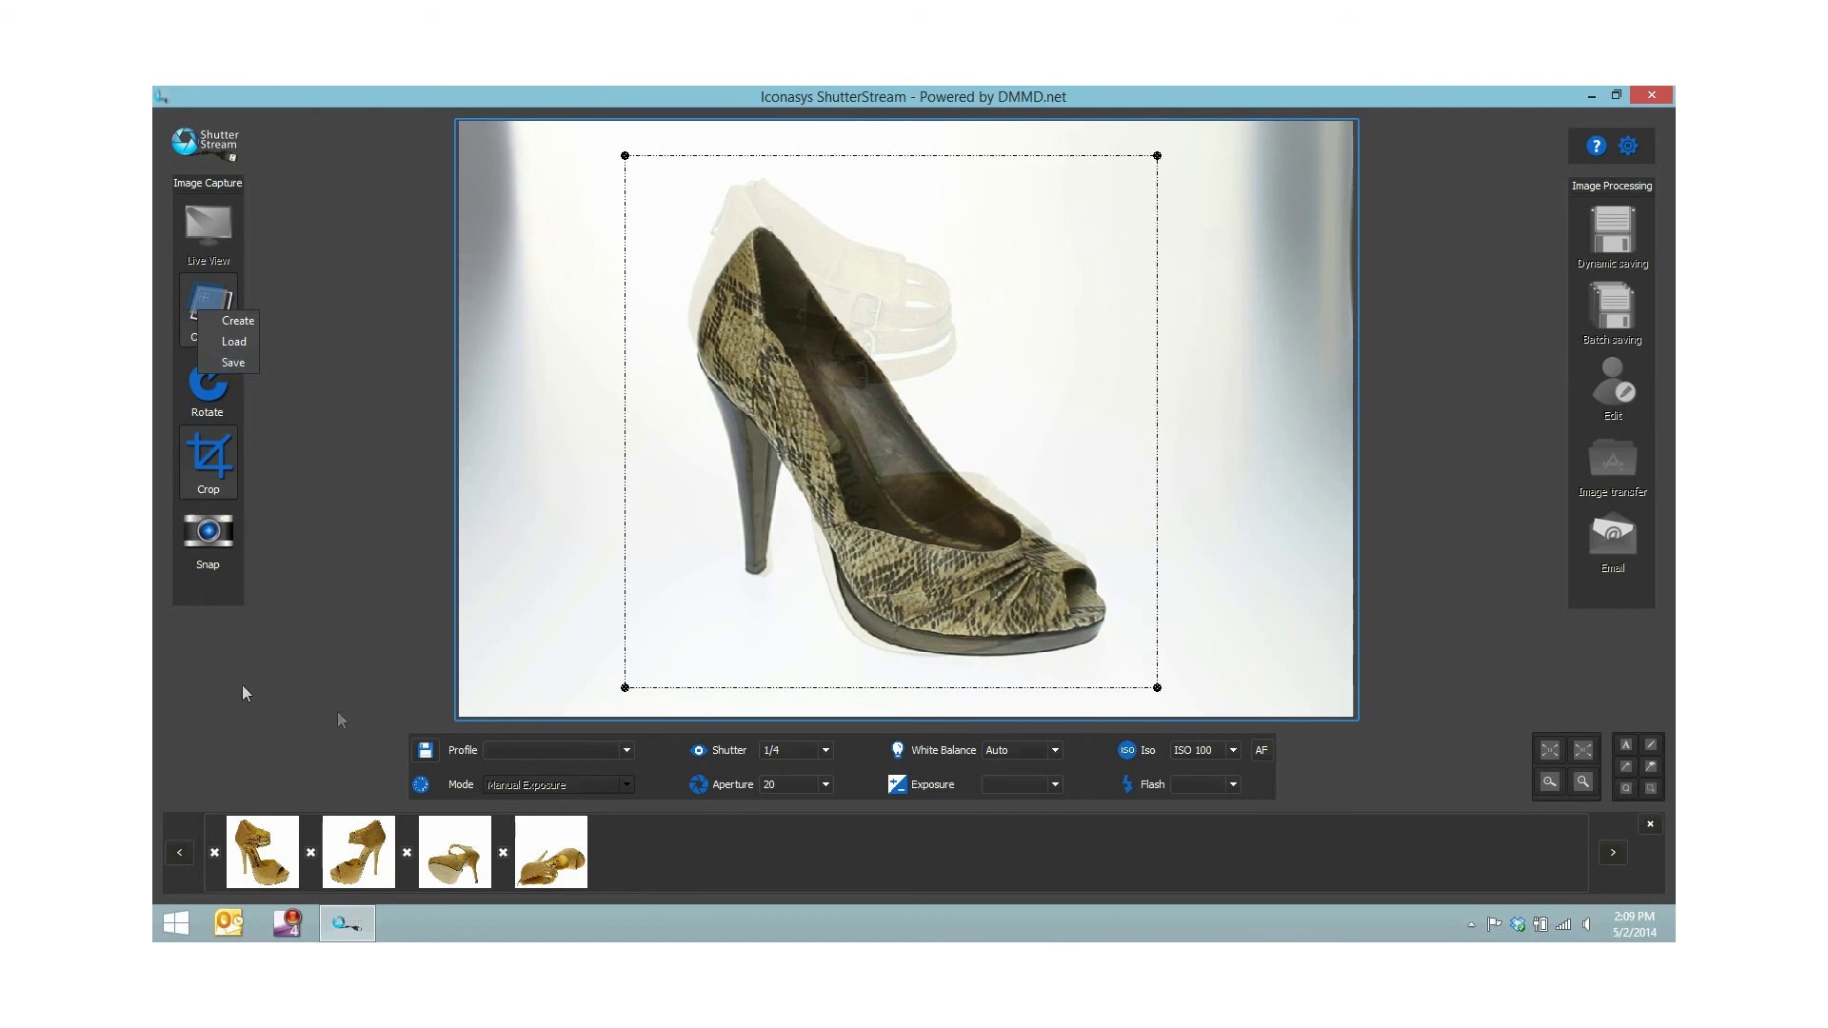
left_click(205, 542)
left_click(205, 542)
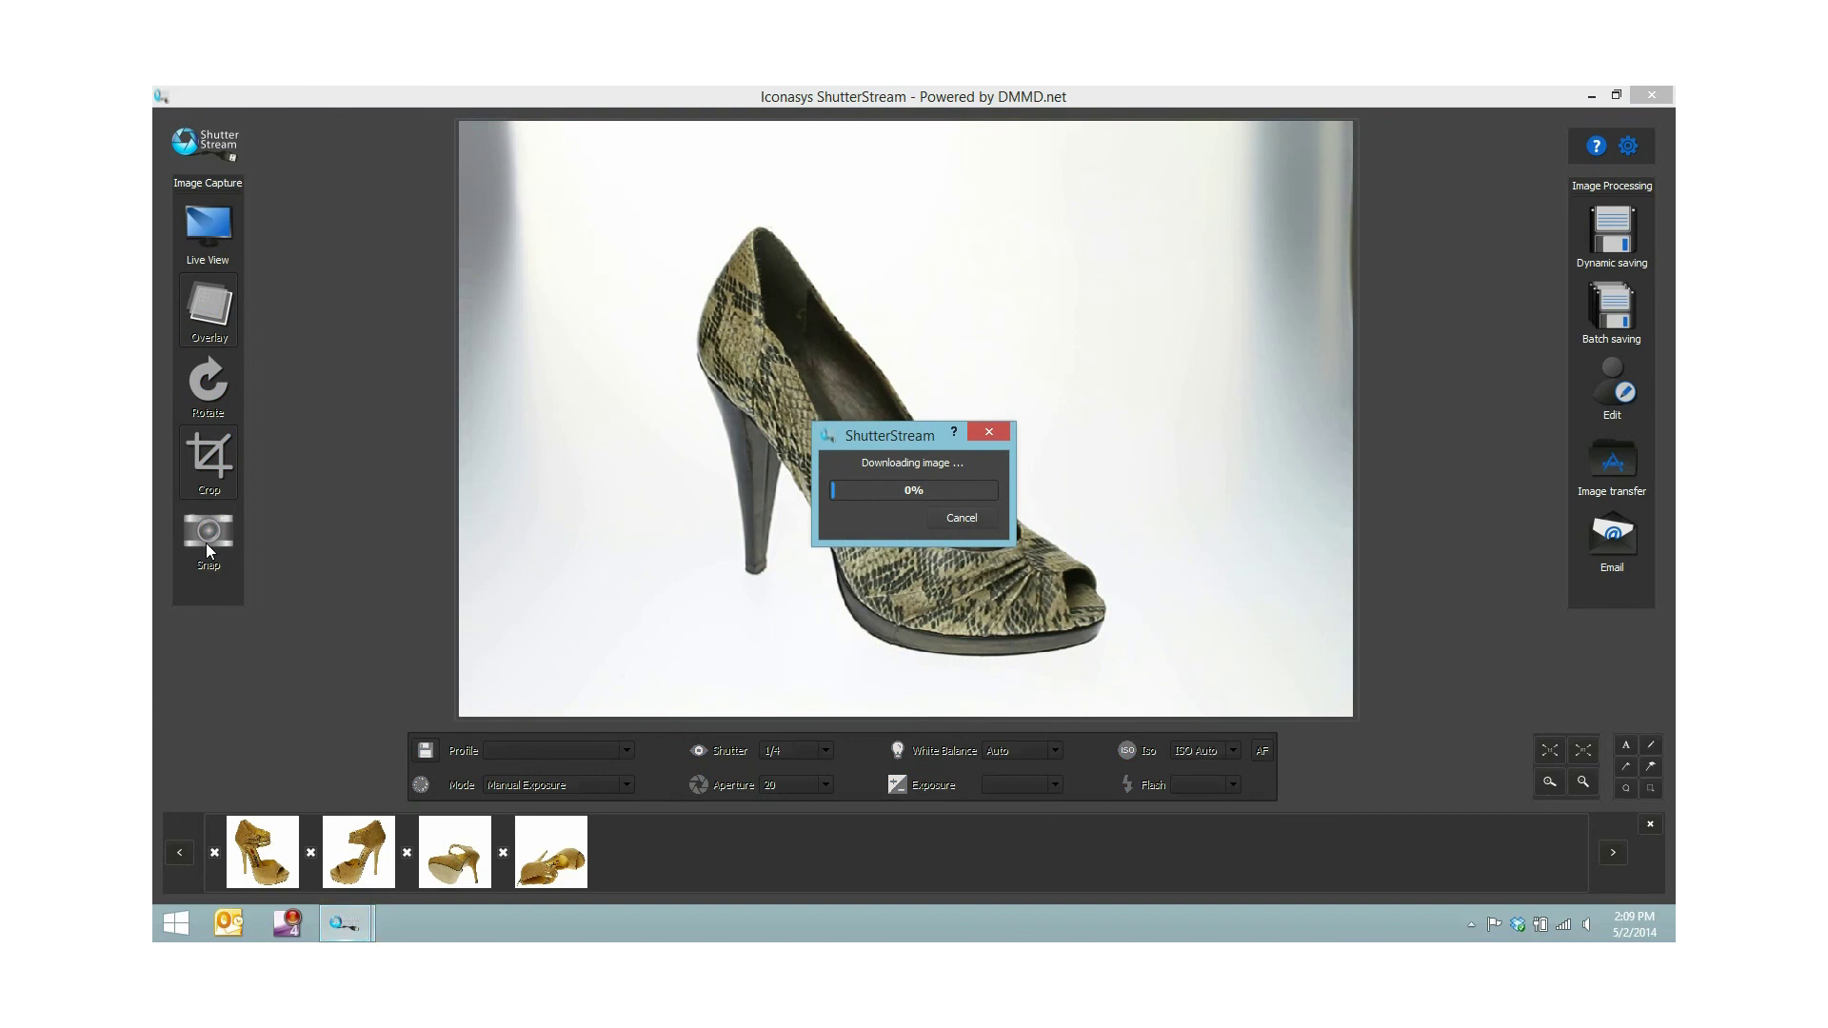